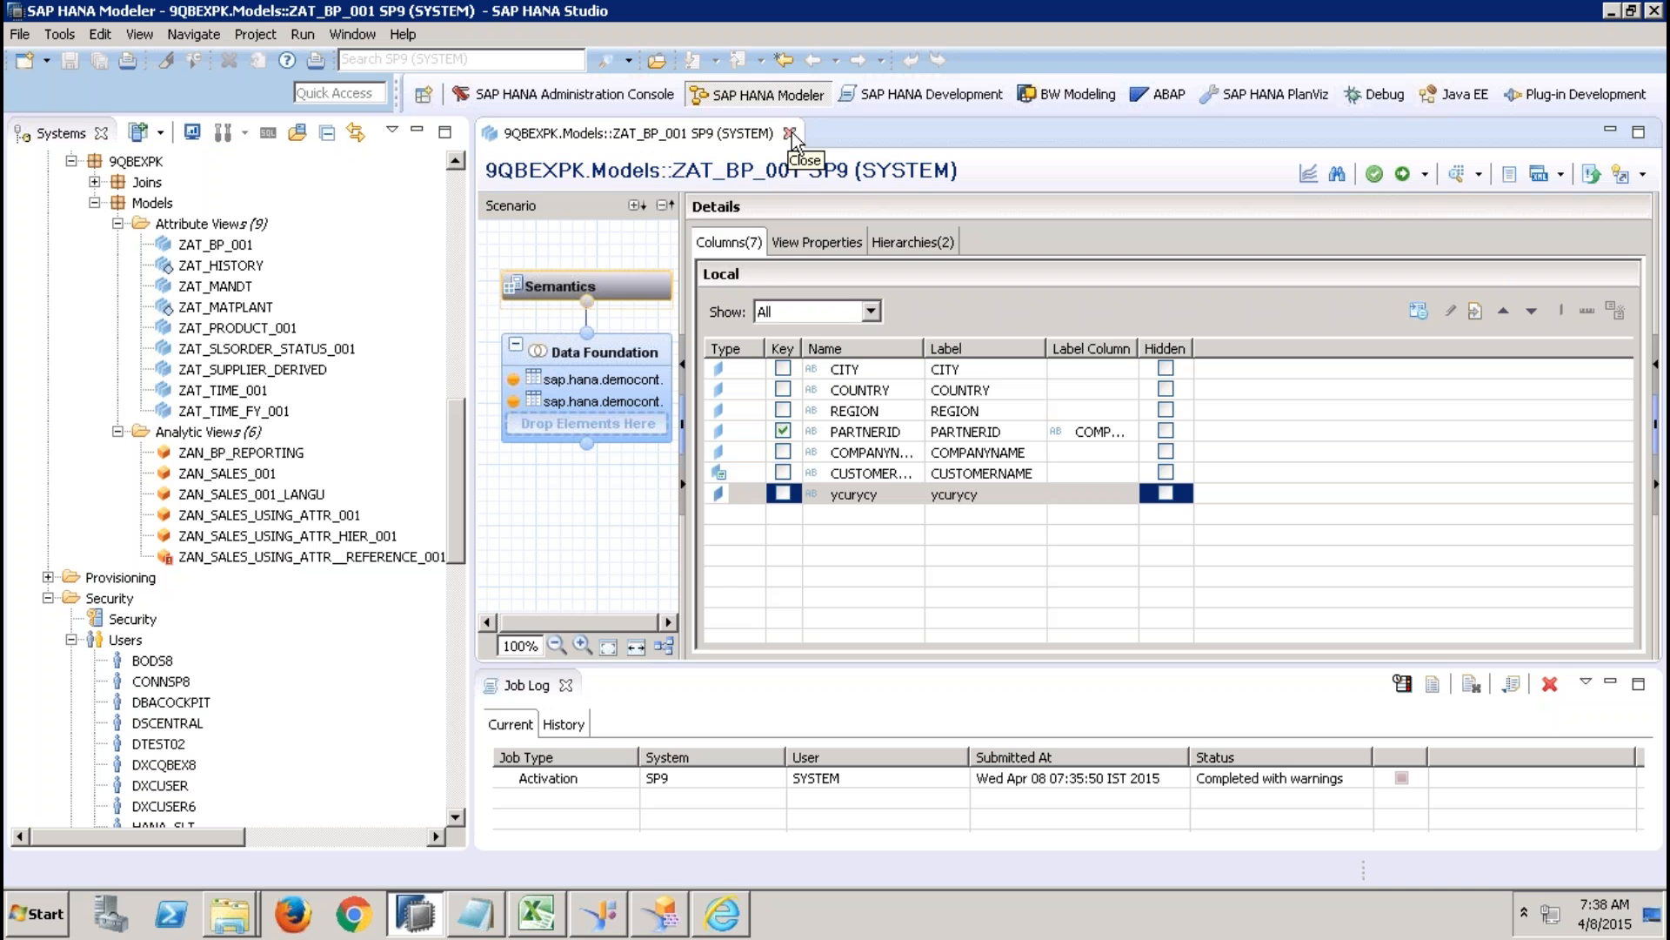
Close the job log, switch to the untitled Notepad note and clear all of its text.
{"action": "left_click", "coordinate": [567, 686]}
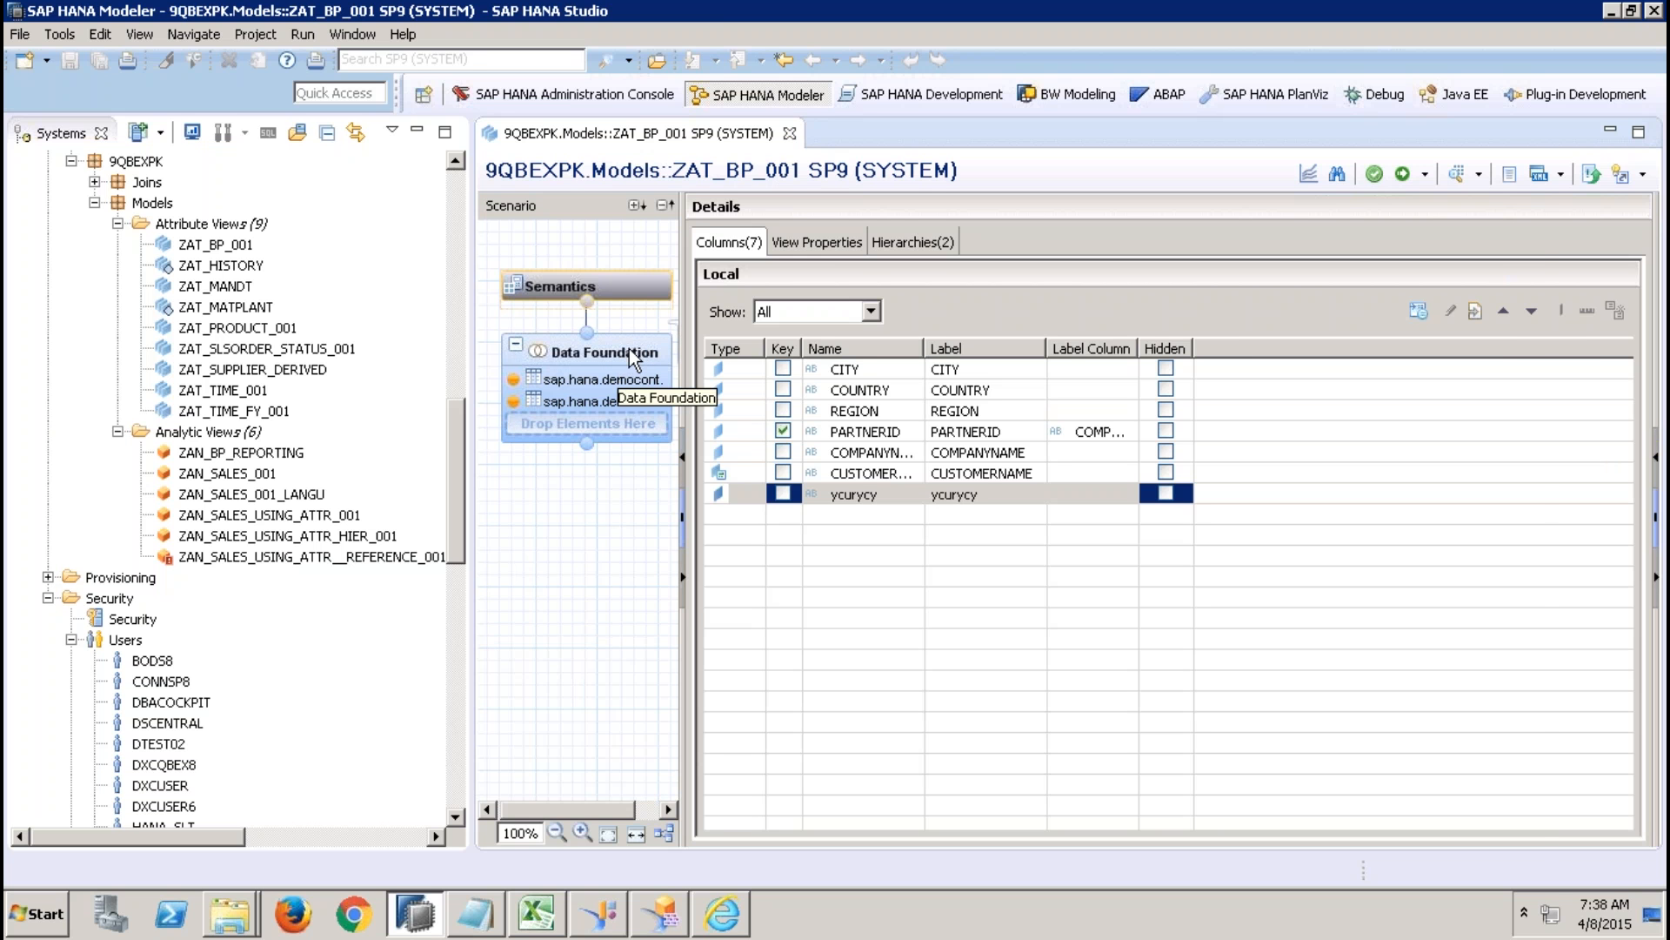
{"action": "left_click", "coordinate": [474, 917]}
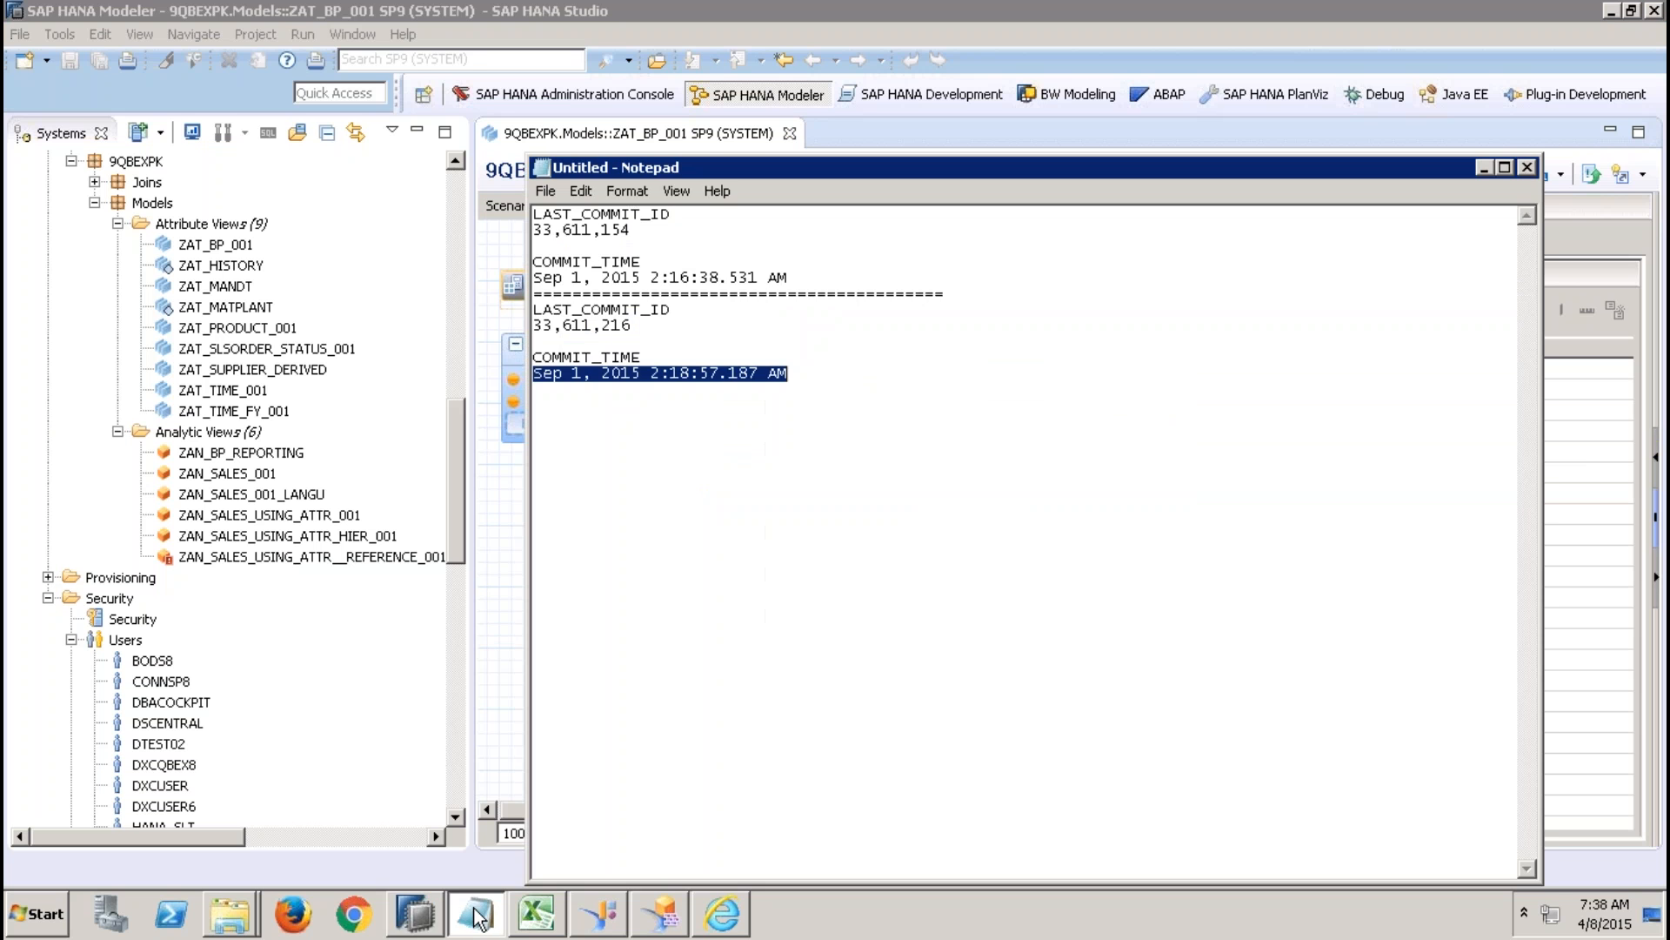
{"action": "left_click", "coordinate": [885, 374]}
{"action": "key", "text": "ctrl+a"}
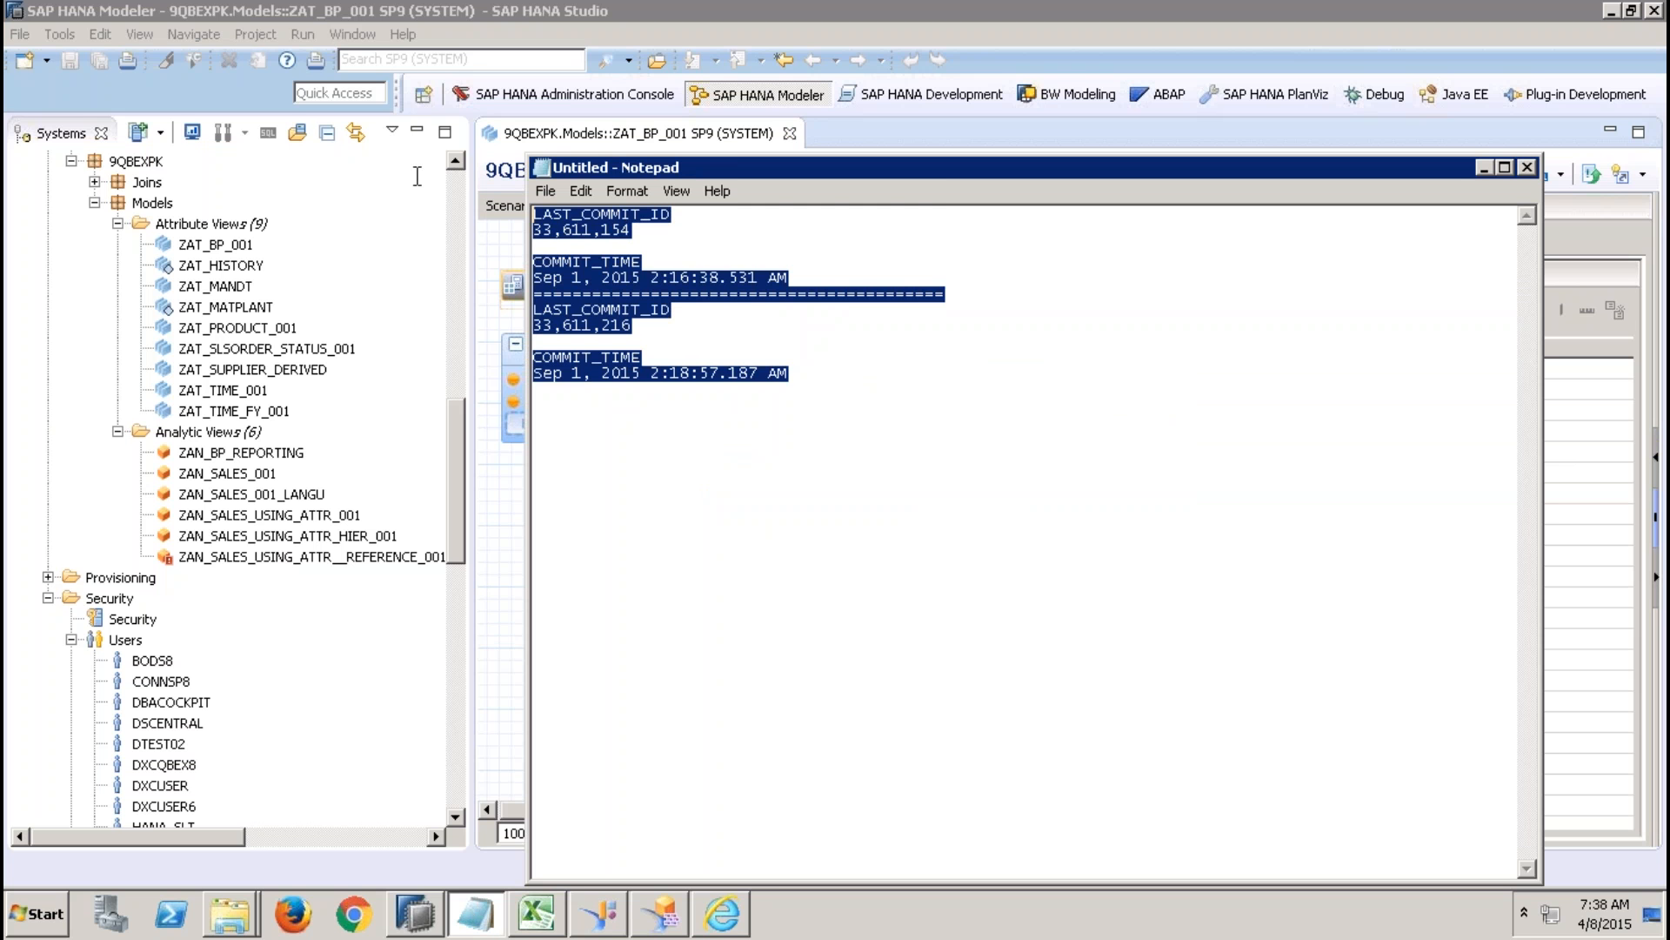
{"action": "key", "text": "Delete"}
Write "- reposot - server space -- _sys_repo" as the first line of the note.
{"action": "type", "text": "- "}
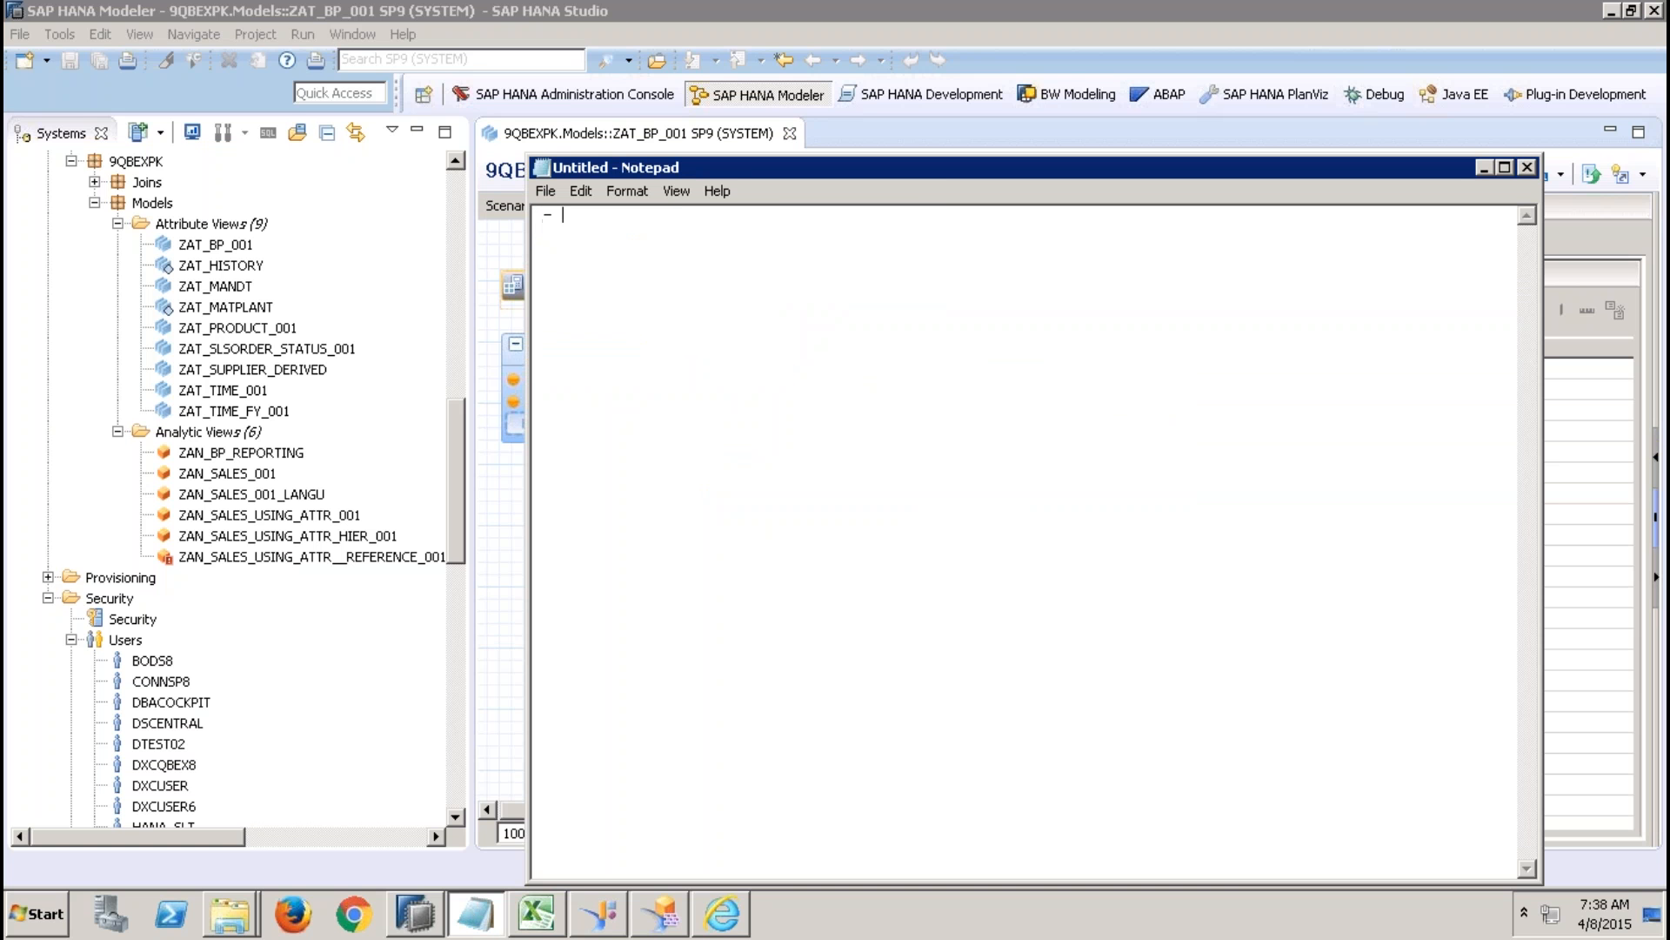
{"action": "type", "text": "repos"}
{"action": "type", "text": "otor"}
{"action": "key", "text": "BackSpace"}
{"action": "key", "text": "BackSpace"}
{"action": "type", "text": "- server space  --"}
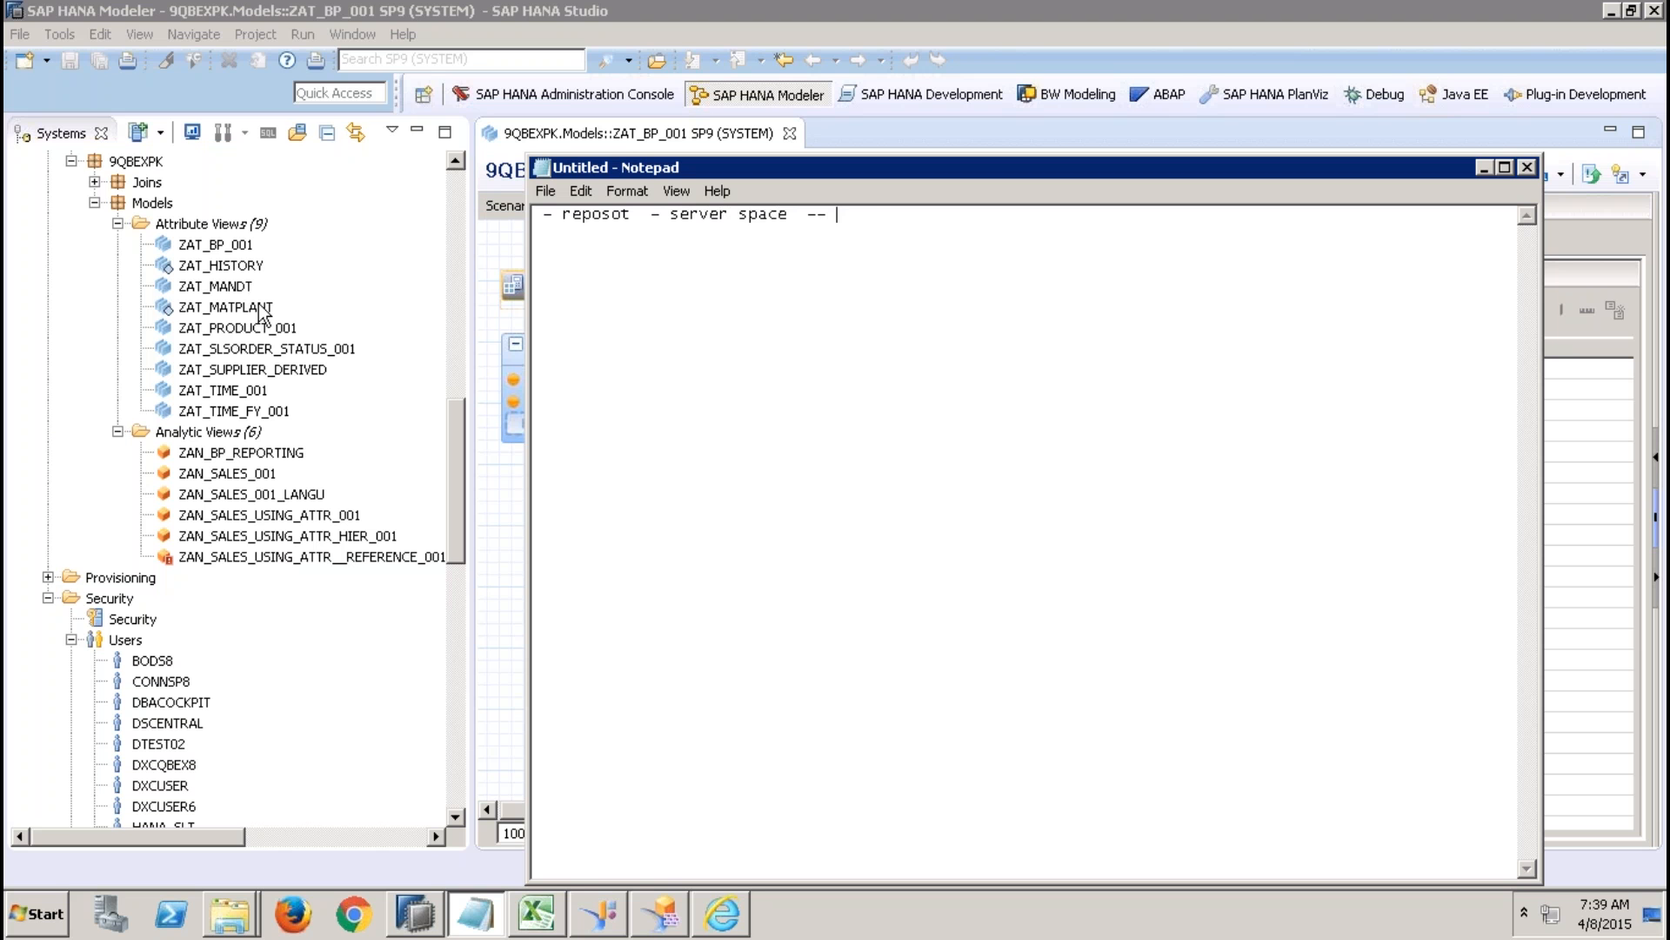
{"action": "type", "text": "_sys_repo"}
{"action": "key", "text": "shift+Left"}
{"action": "key", "text": "shift+Left"}
{"action": "key", "text": "shift+Left"}
{"action": "key", "text": "shift+Left"}
{"action": "key", "text": "shift+Left"}
{"action": "key", "text": "shift+Left"}
{"action": "key", "text": "shift+Left"}
{"action": "key", "text": "shift+Left"}
{"action": "key", "text": "shift+Left"}
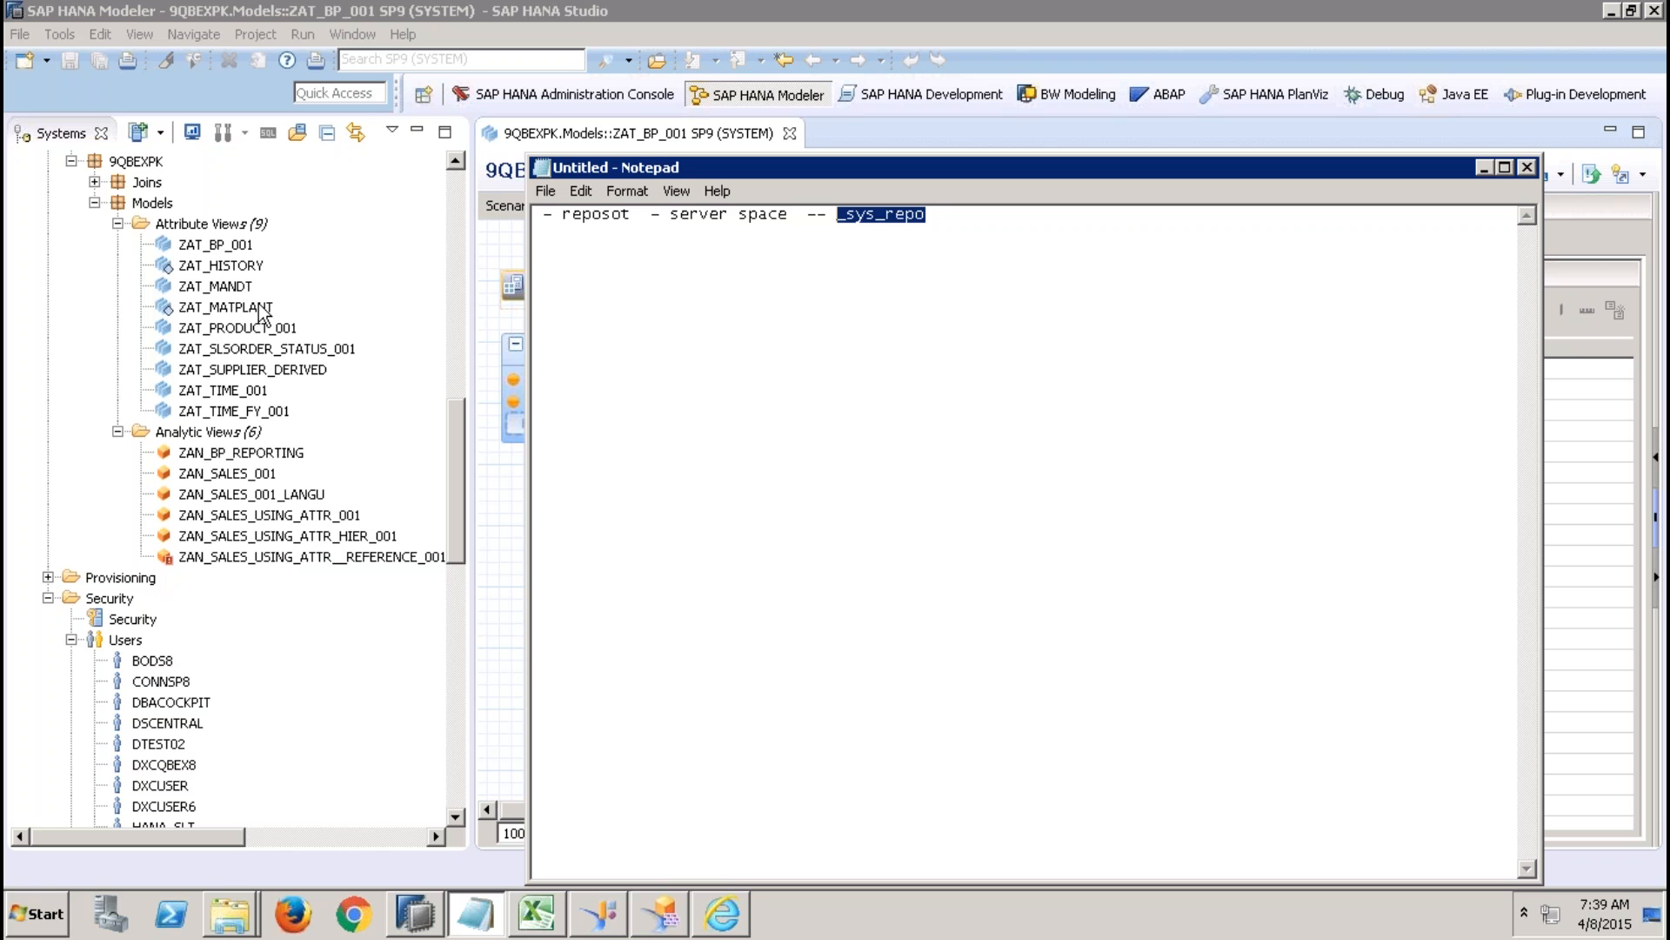
{"action": "left_click", "coordinate": [680, 219]}
{"action": "left_click_drag", "start_coordinate": [679, 219], "coordinate": [555, 218]}
{"action": "left_click_drag", "start_coordinate": [837, 219], "coordinate": [939, 221]}
{"action": "left_click", "coordinate": [946, 220]}
{"action": "left_click_drag", "start_coordinate": [929, 221], "coordinate": [836, 221]}
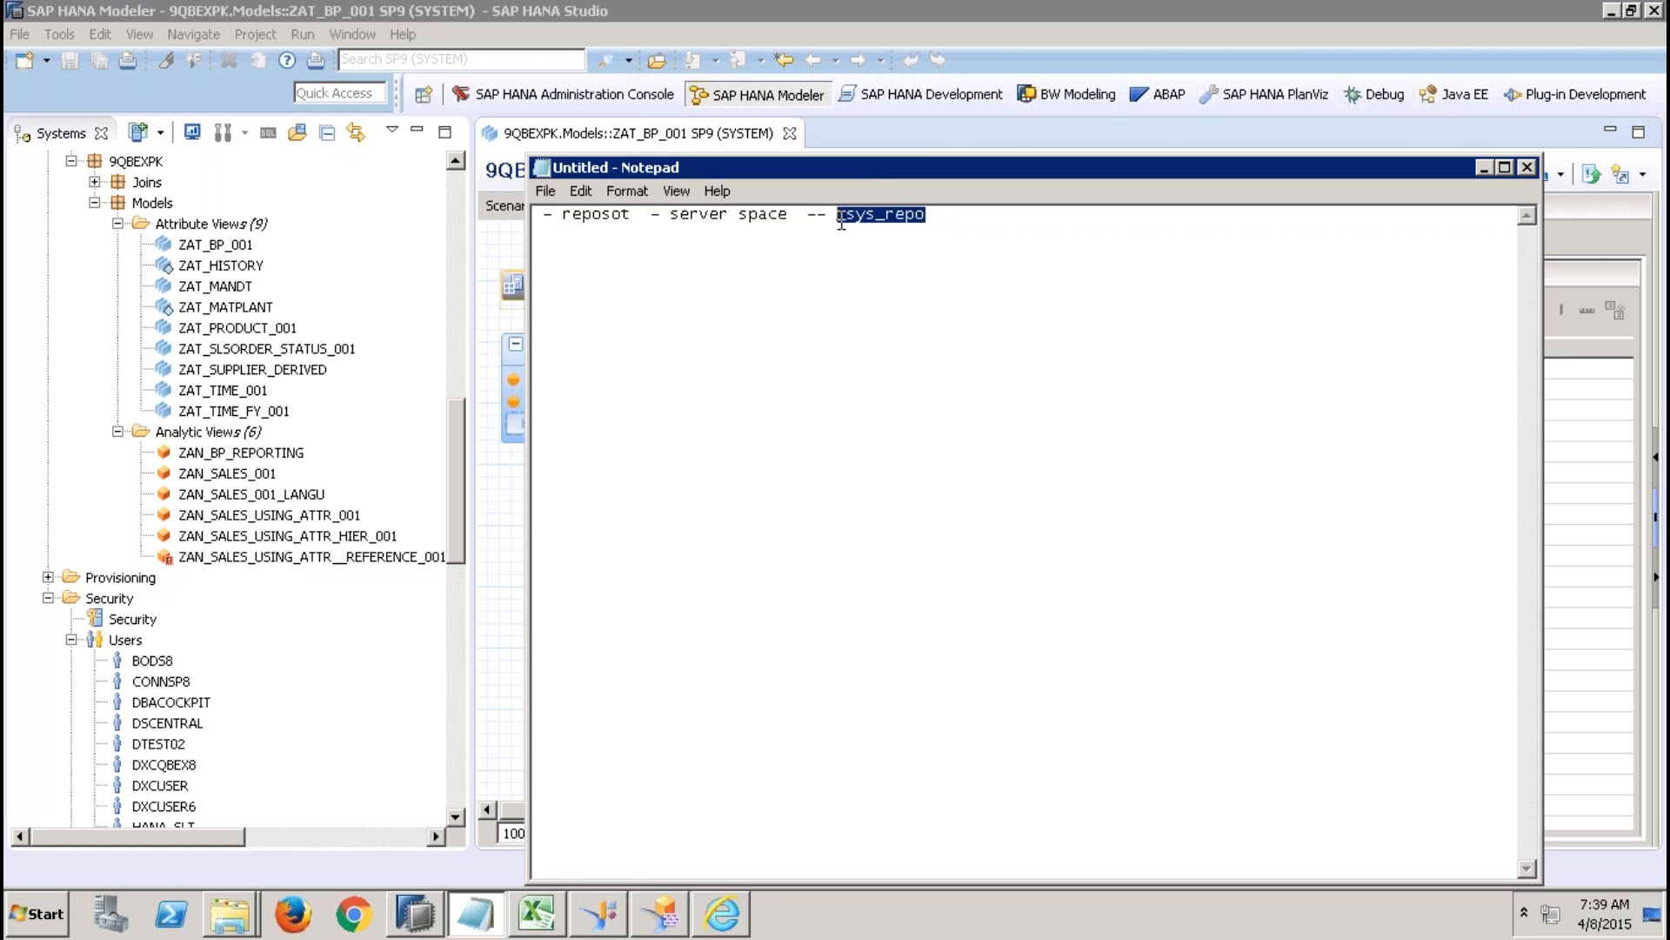
Add the line "- tables -- yyyyyyy" to the note, separated from the first line by a blank line.
{"action": "left_click", "coordinate": [968, 221]}
{"action": "key", "text": "Return"}
{"action": "key", "text": "Return"}
{"action": "type", "text": "- tables  --  yyyyyyy"}
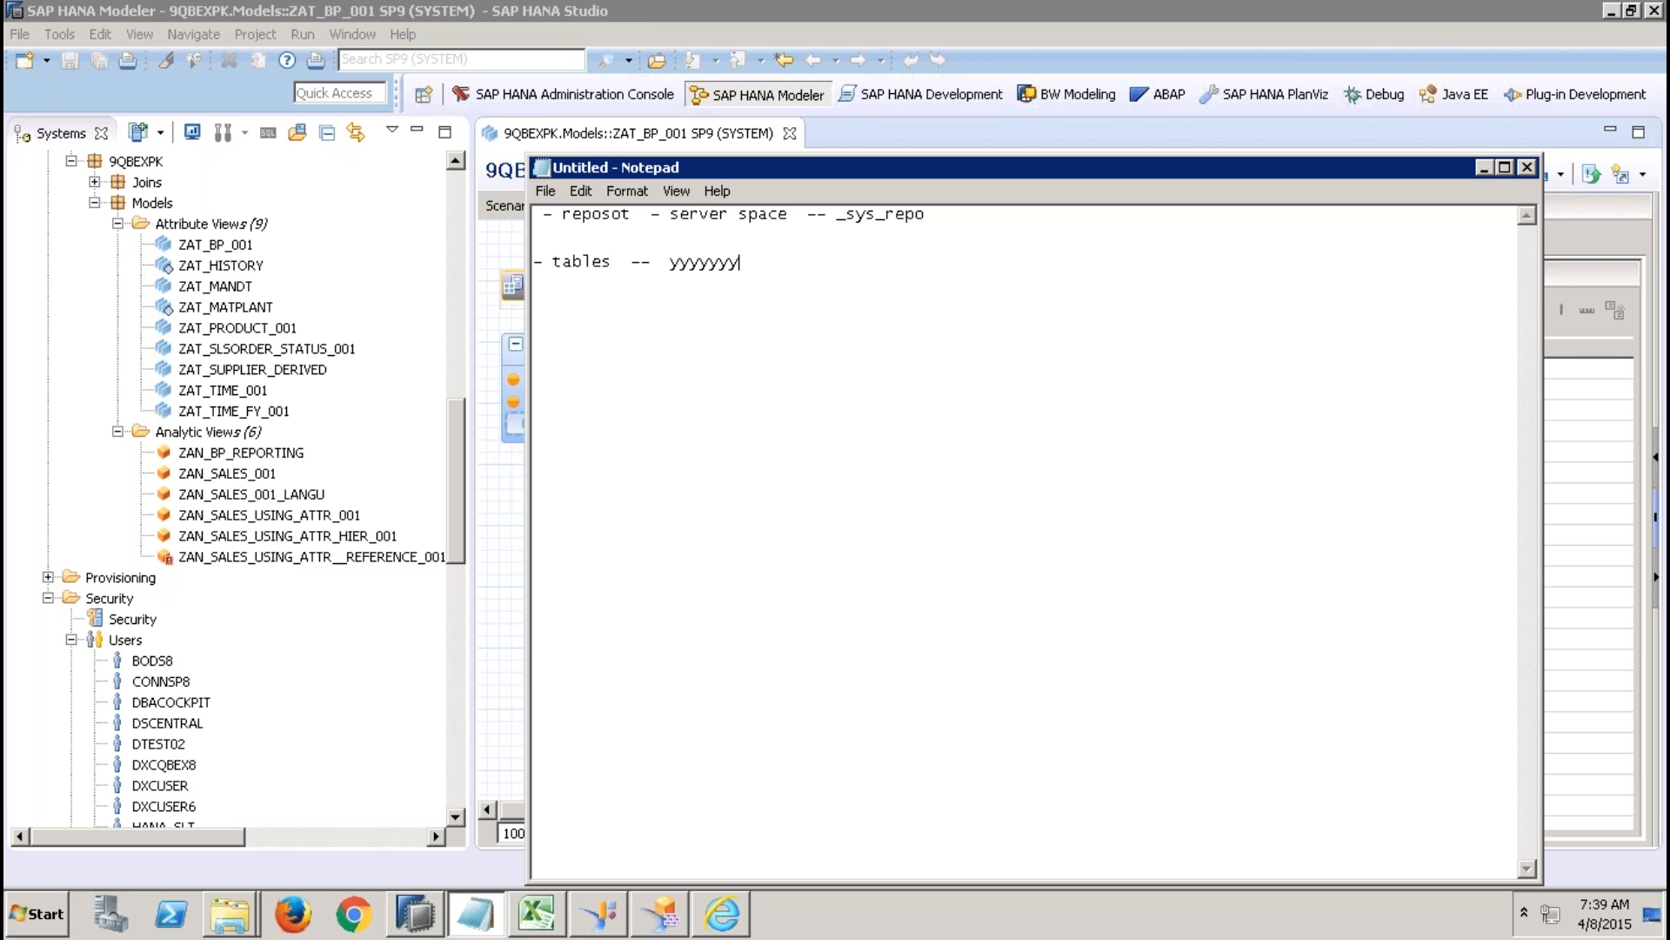
Add the line "_sys_repo -- select - yyyyyy" beneath the tables line, with the user name spelled correctly.
{"action": "key", "text": "Return"}
{"action": "type", "text": "_syds_repo   --"}
{"action": "left_click", "coordinate": [749, 256]}
{"action": "double_click", "coordinate": [703, 257]}
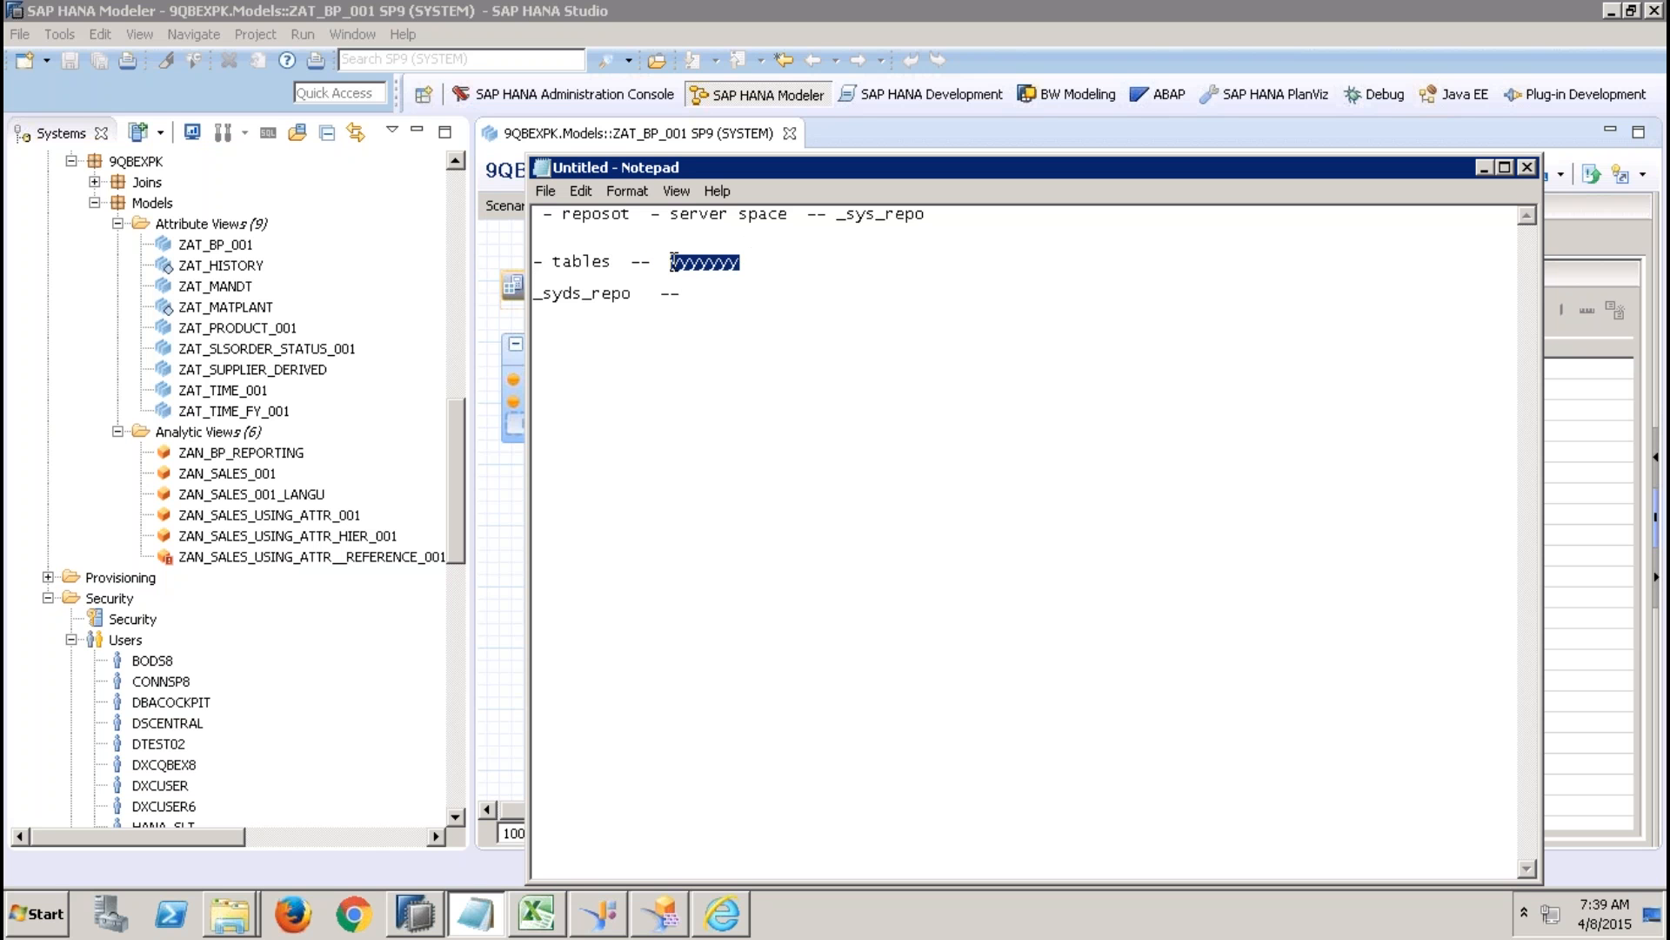
{"action": "left_click", "coordinate": [717, 288]}
{"action": "type", "text": "select -  yyyyyy"}
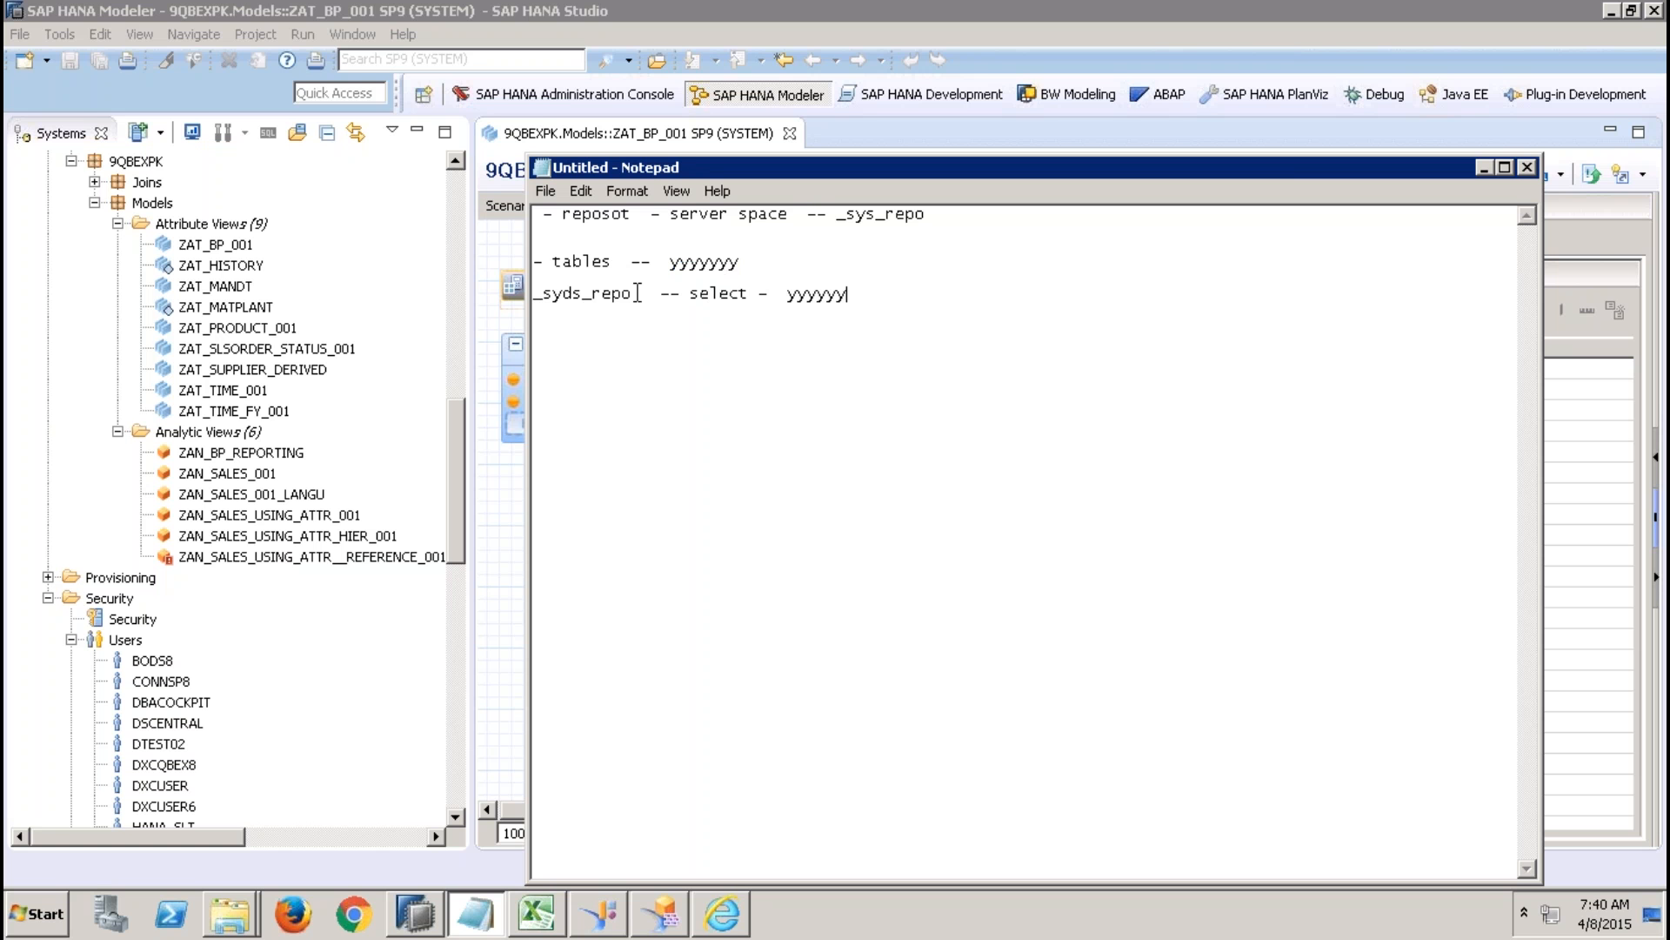
{"action": "left_click", "coordinate": [575, 292]}
{"action": "key", "text": "BackSpace"}
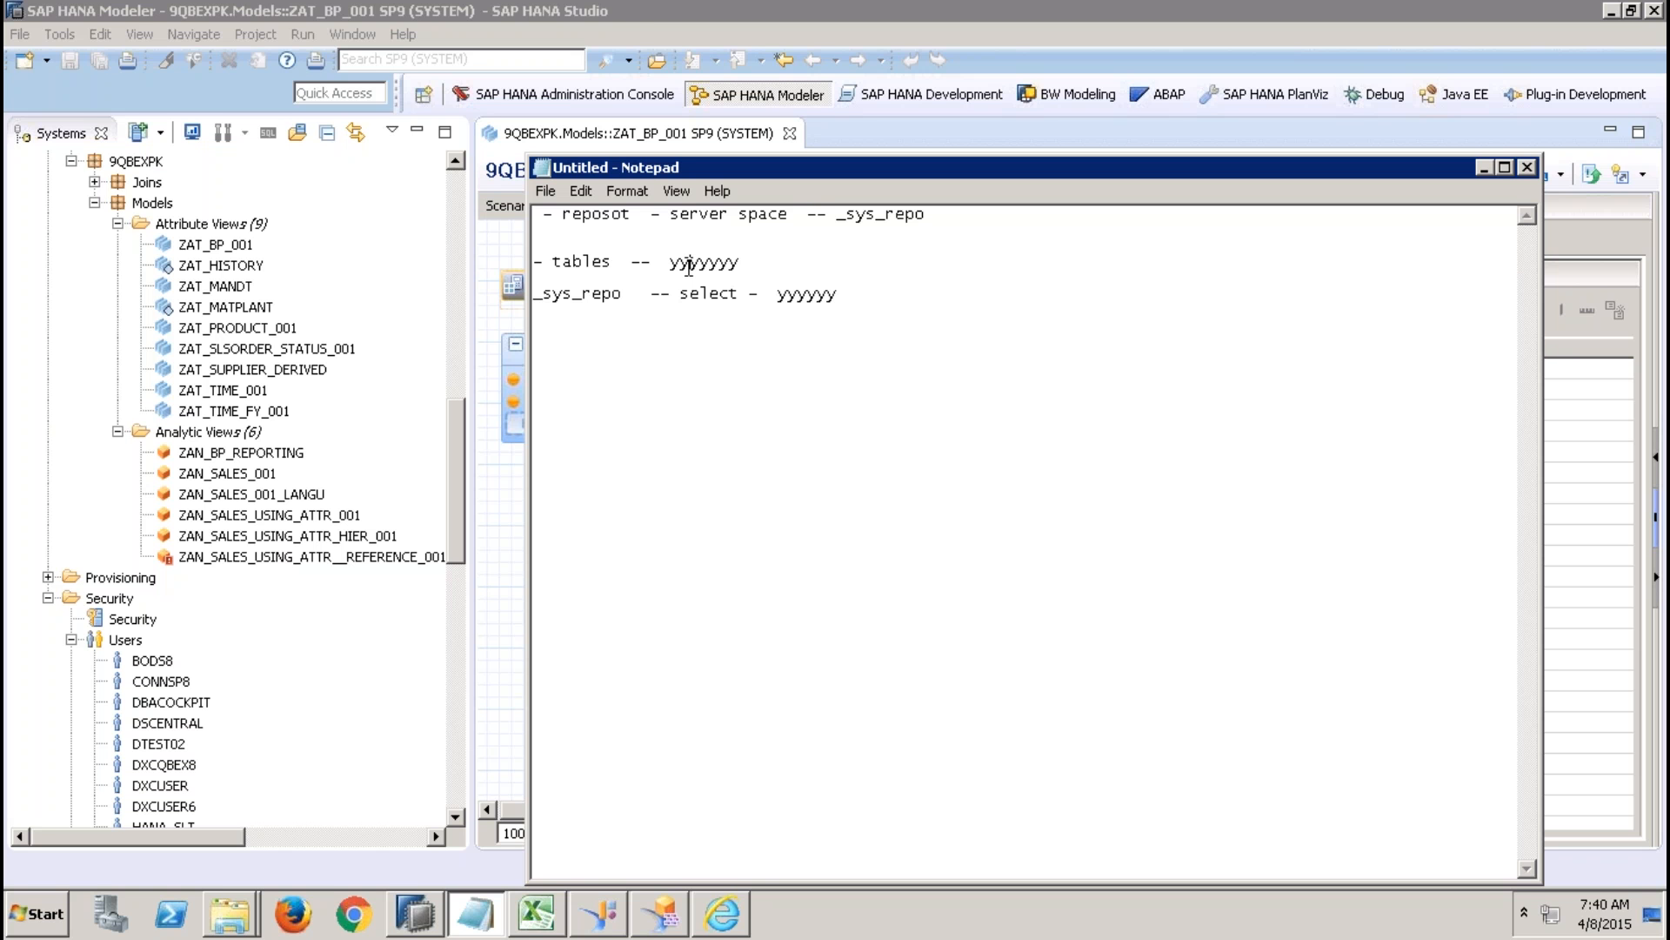
{"action": "left_click", "coordinate": [633, 295]}
{"action": "left_click", "coordinate": [697, 261]}
{"action": "double_click", "coordinate": [561, 294]}
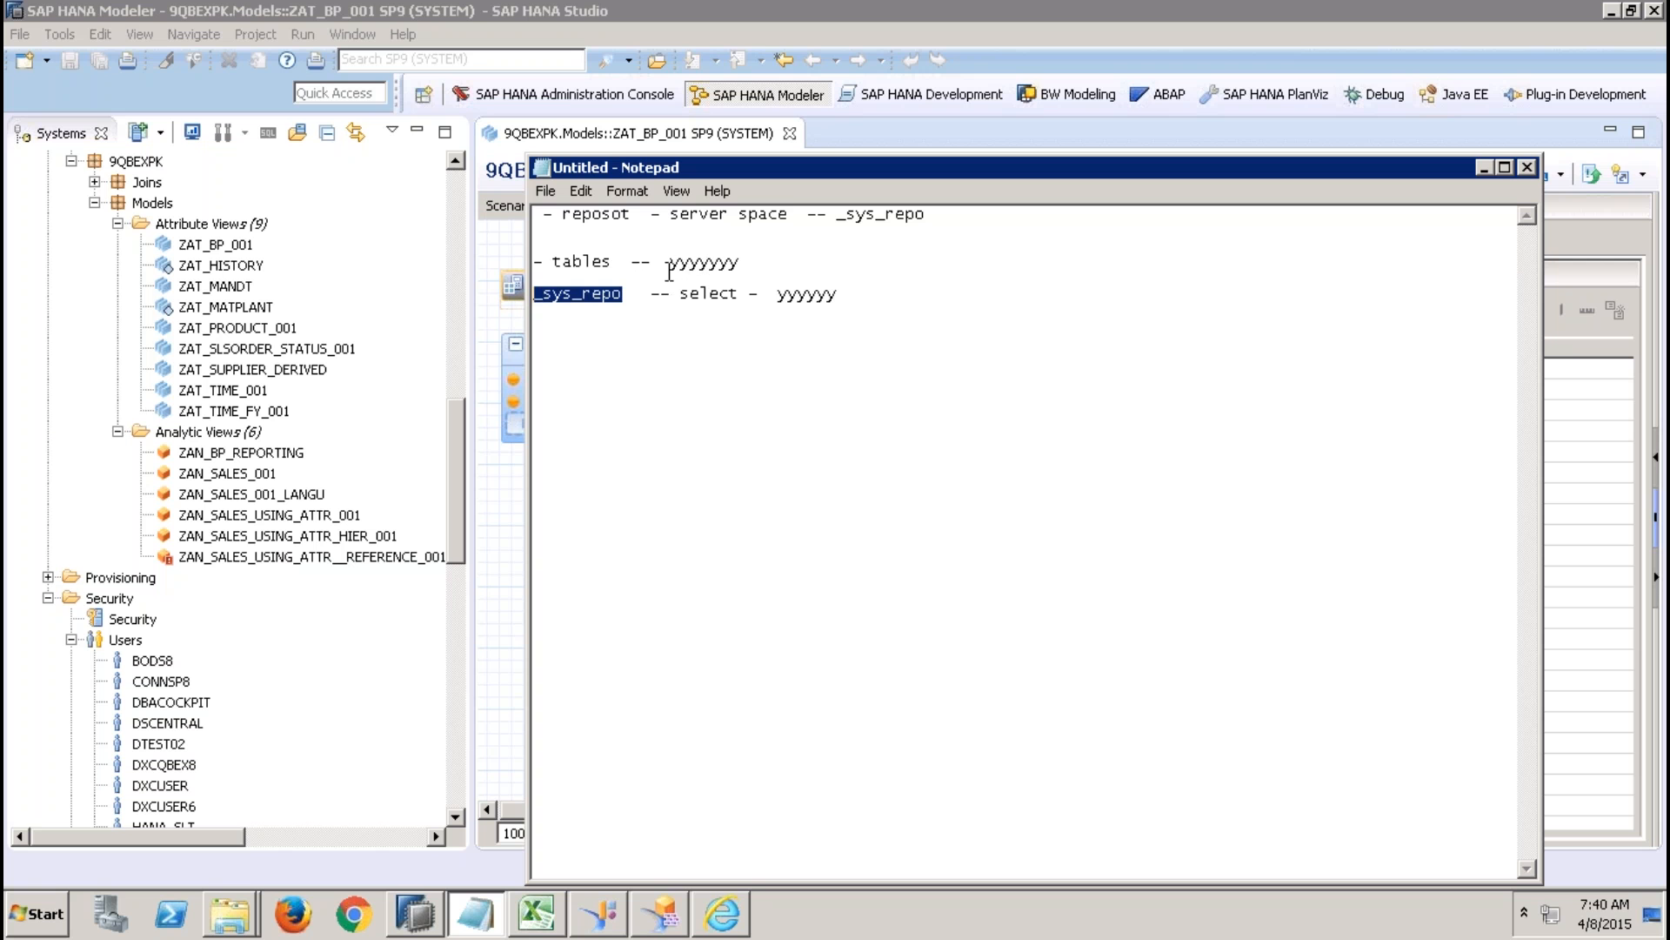
{"action": "left_click_drag", "start_coordinate": [669, 262], "coordinate": [747, 261]}
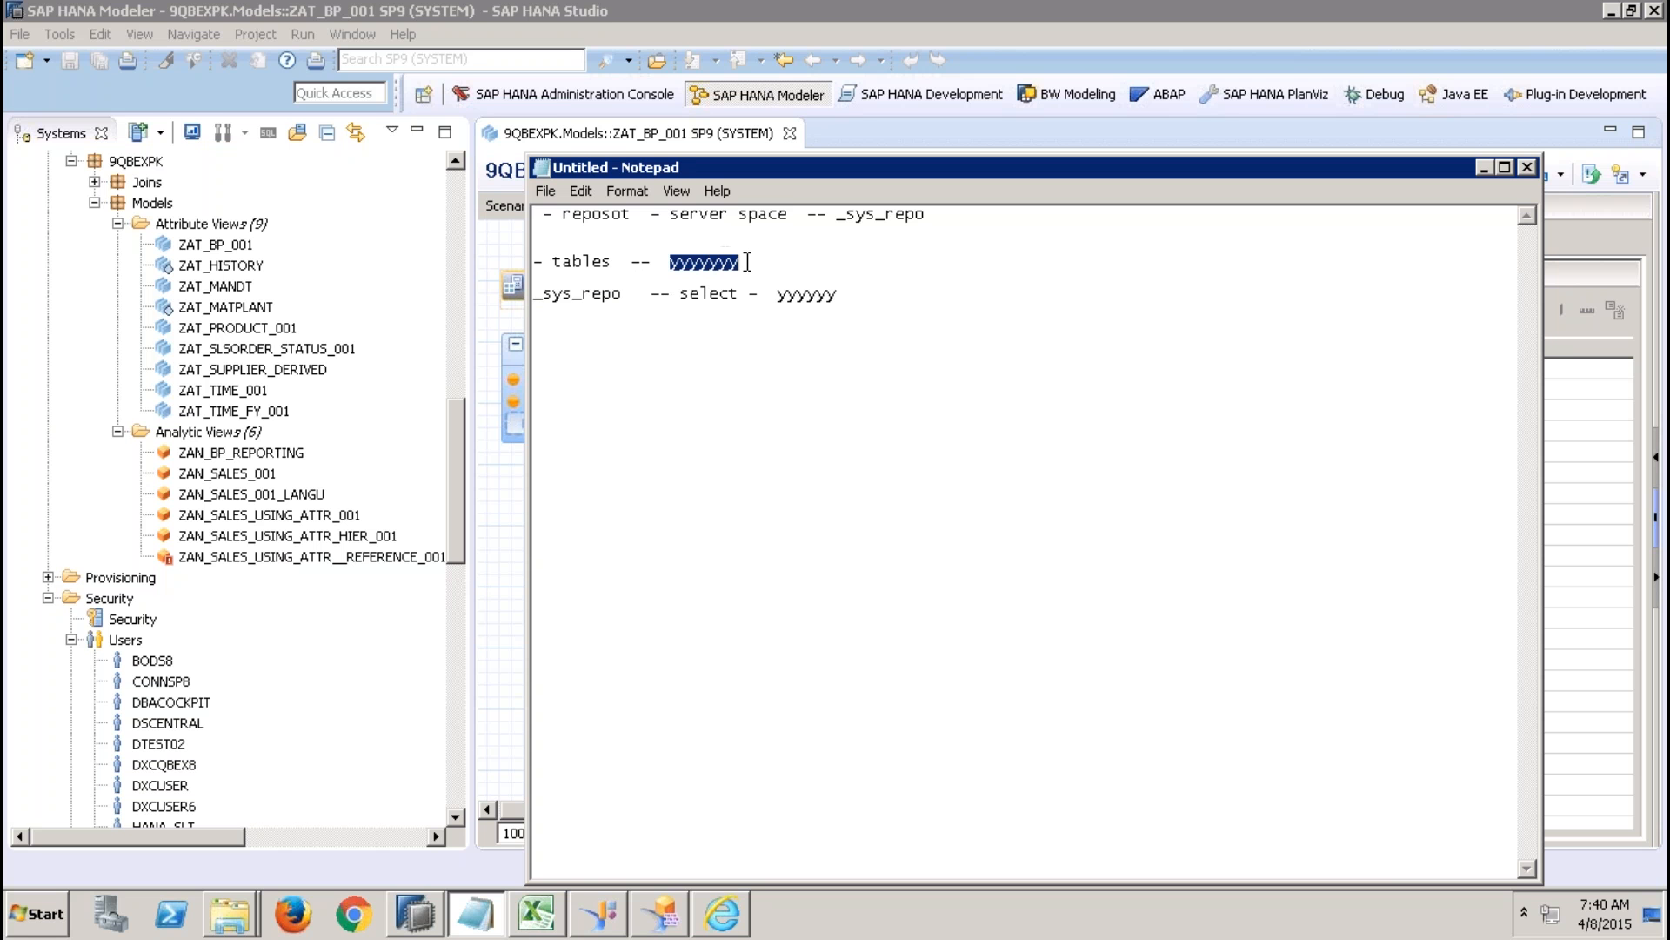
Add the closing line "grant select access on schema to sys repo" and highlight the lines above it.
{"action": "left_click", "coordinate": [892, 292]}
{"action": "key", "text": "Return"}
{"action": "type", "text": "grant "}
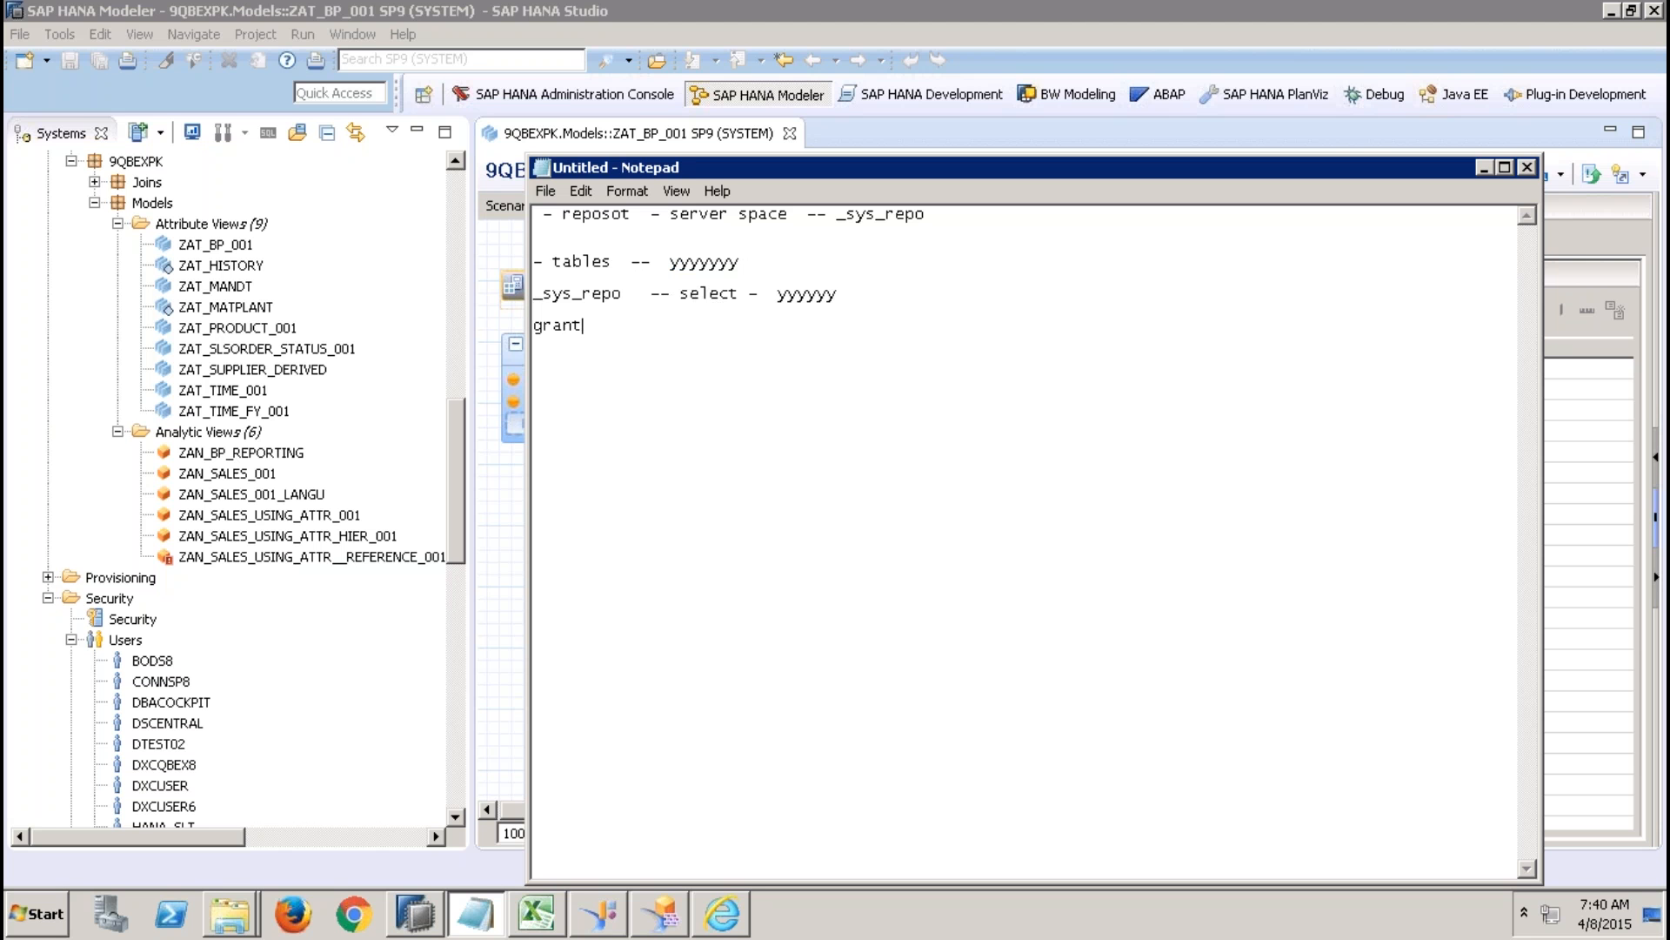
{"action": "type", "text": "select access on schema t"}
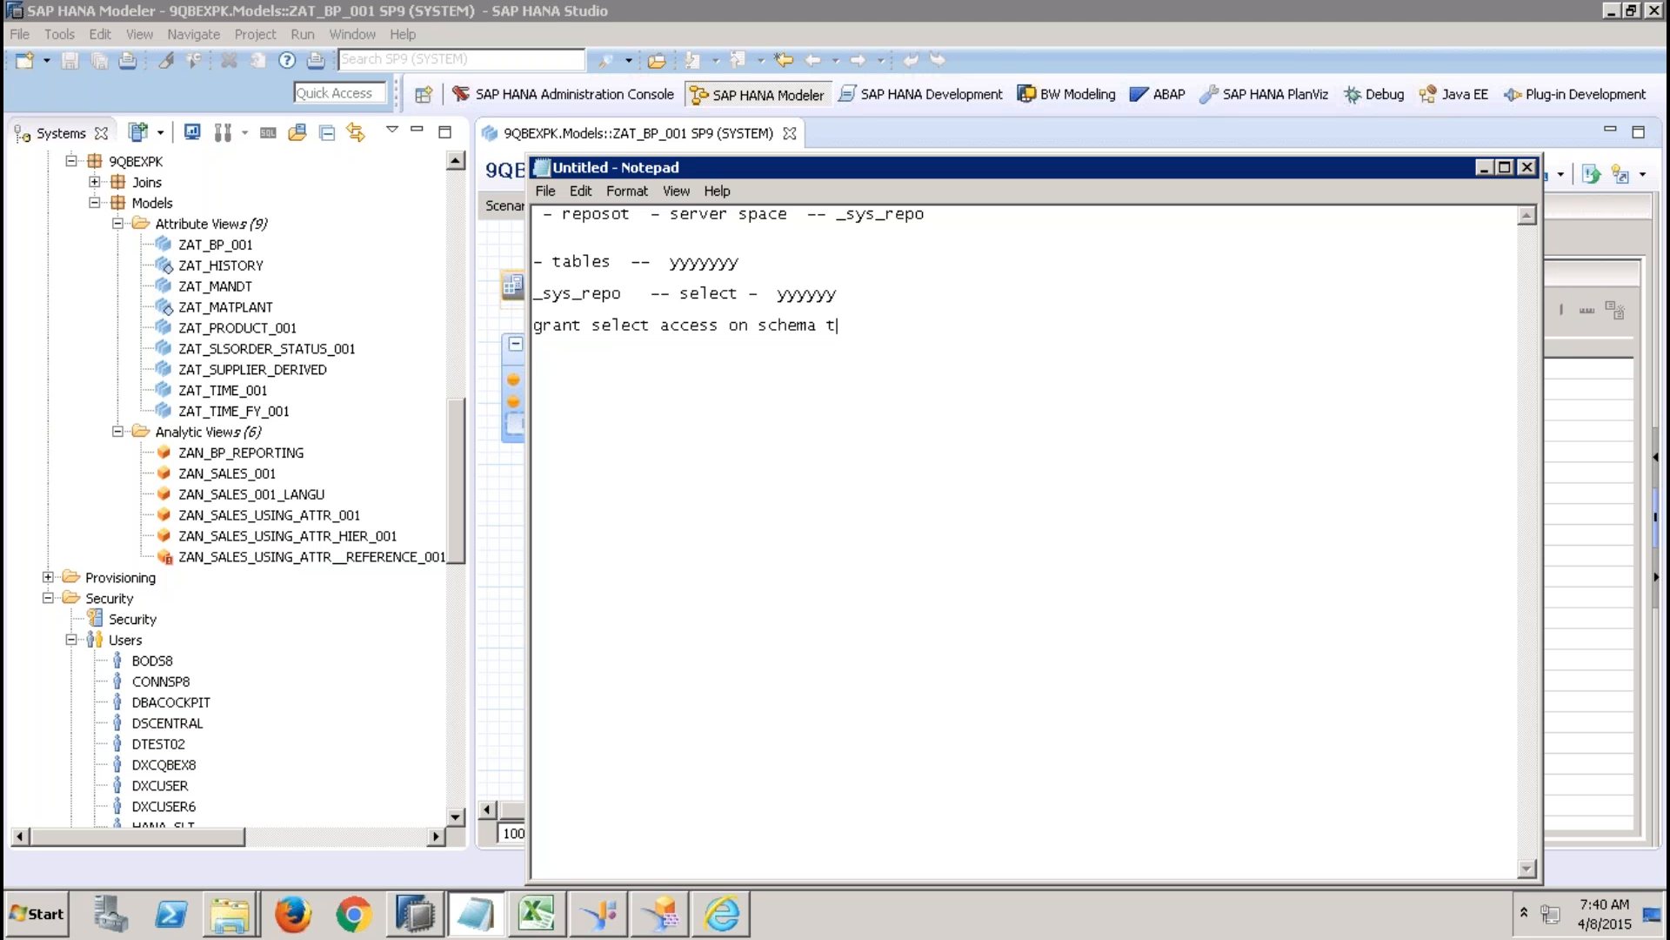
{"action": "type", "text": "o sys repo"}
{"action": "key", "text": "Return"}
{"action": "left_click_drag", "start_coordinate": [858, 294], "coordinate": [519, 205]}
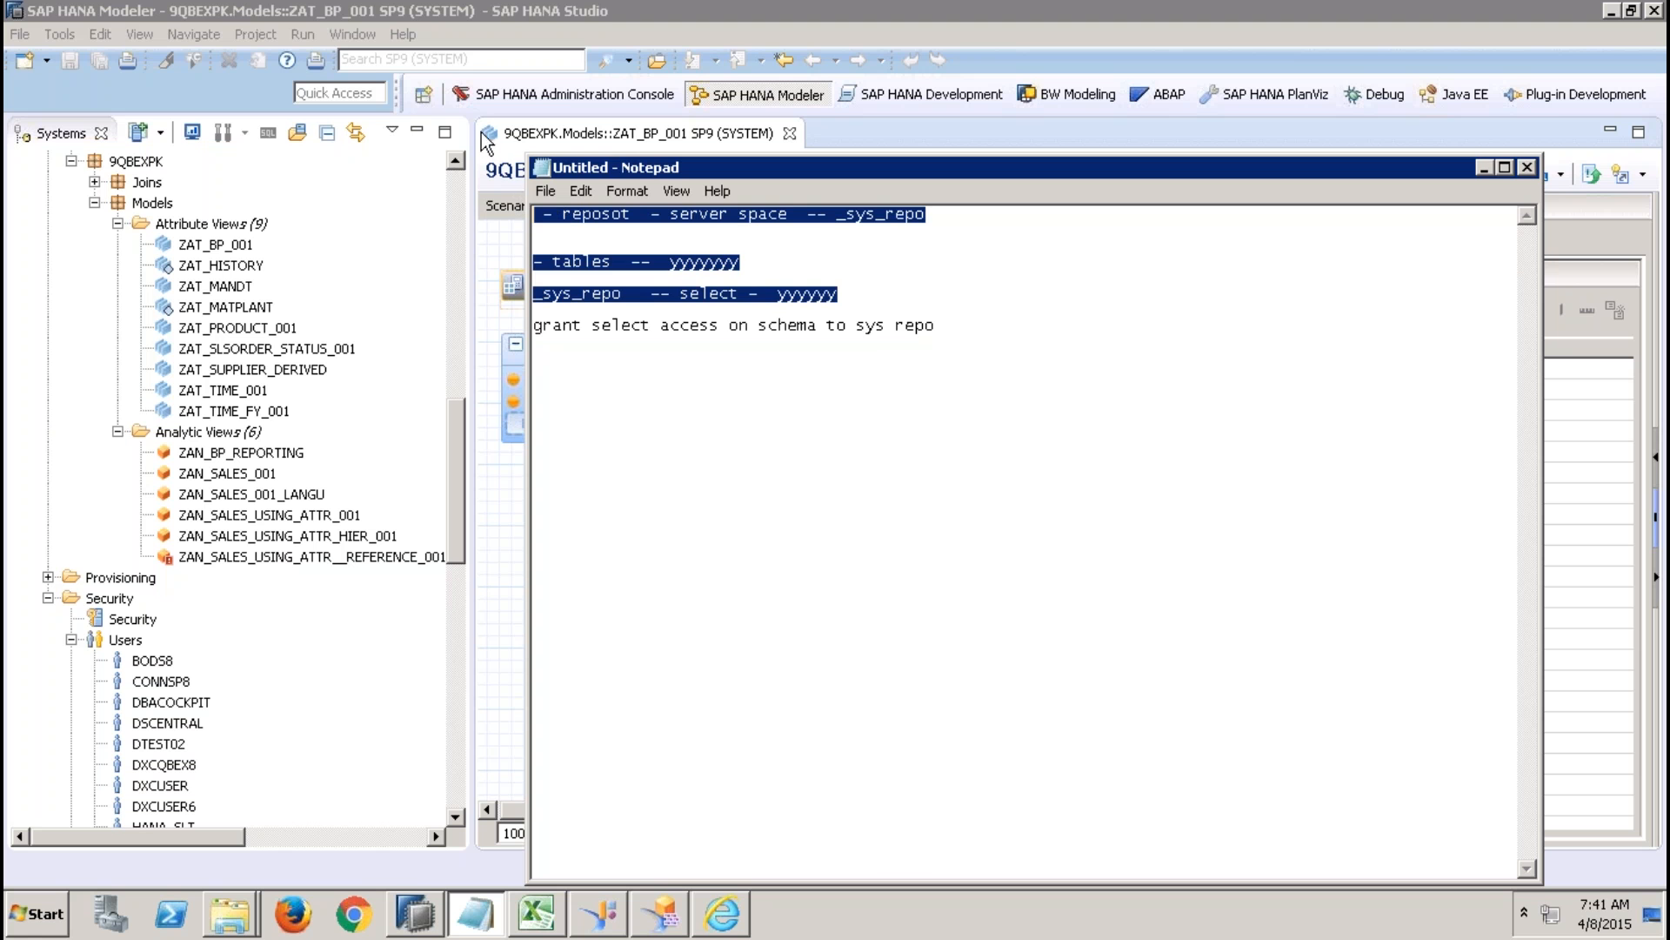
Switch back to SAP HANA Studio and open the SYSTEM user from the security users.
{"action": "left_click", "coordinate": [510, 167]}
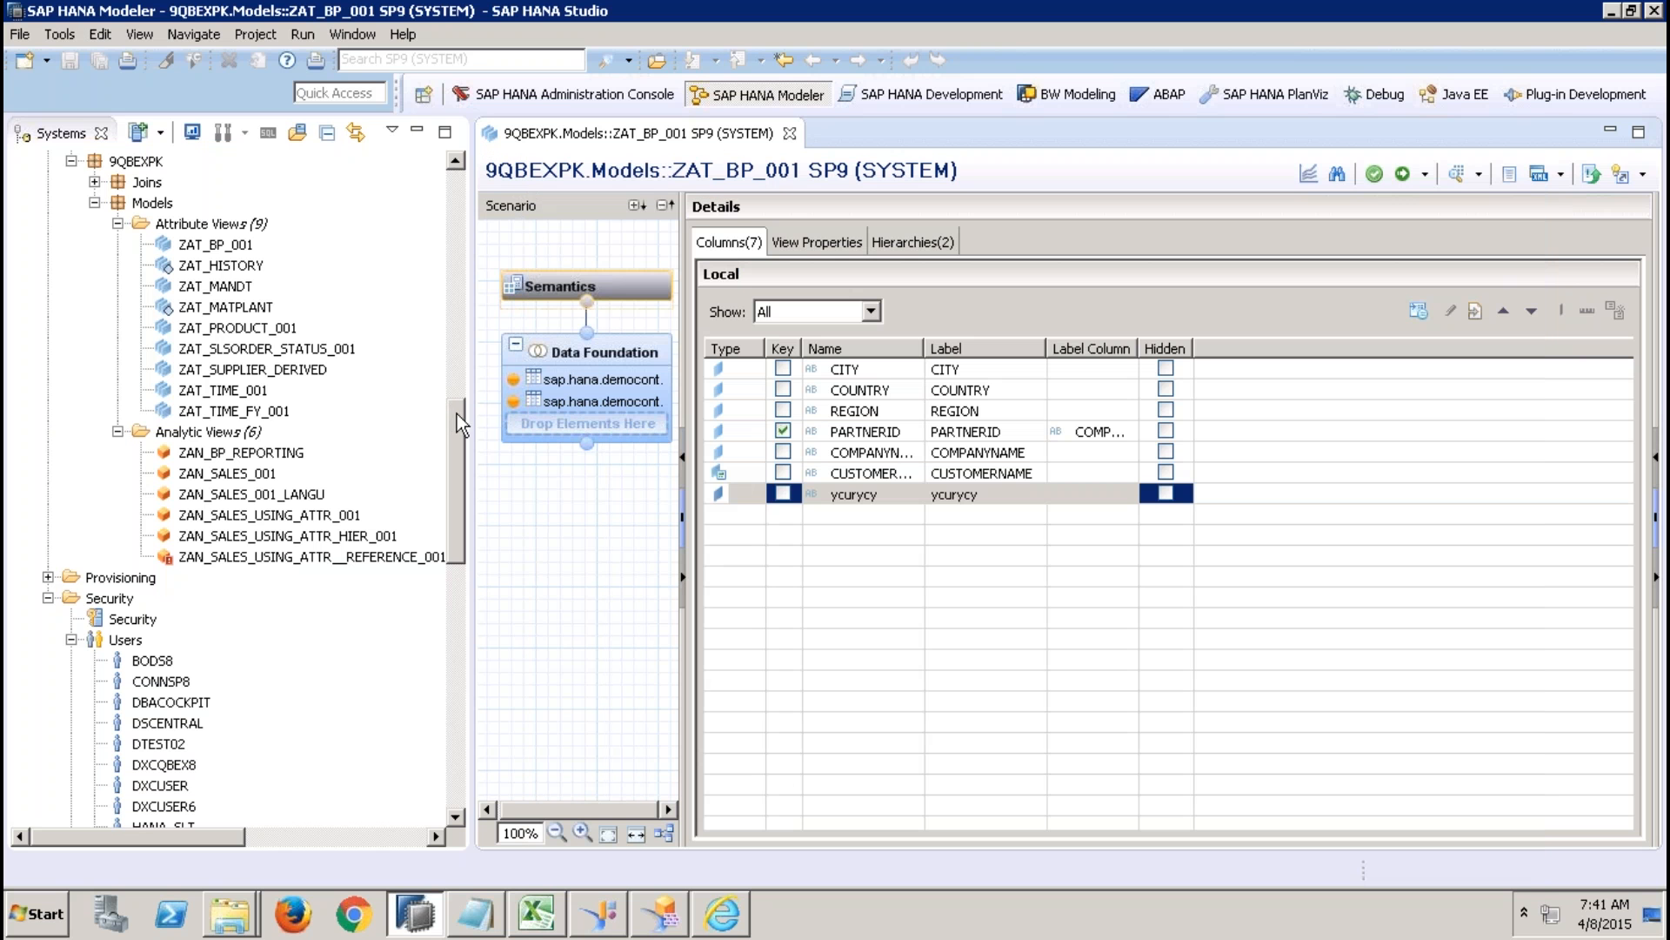
{"action": "left_click_drag", "start_coordinate": [457, 414], "coordinate": [452, 630]}
{"action": "double_click", "coordinate": [171, 742]}
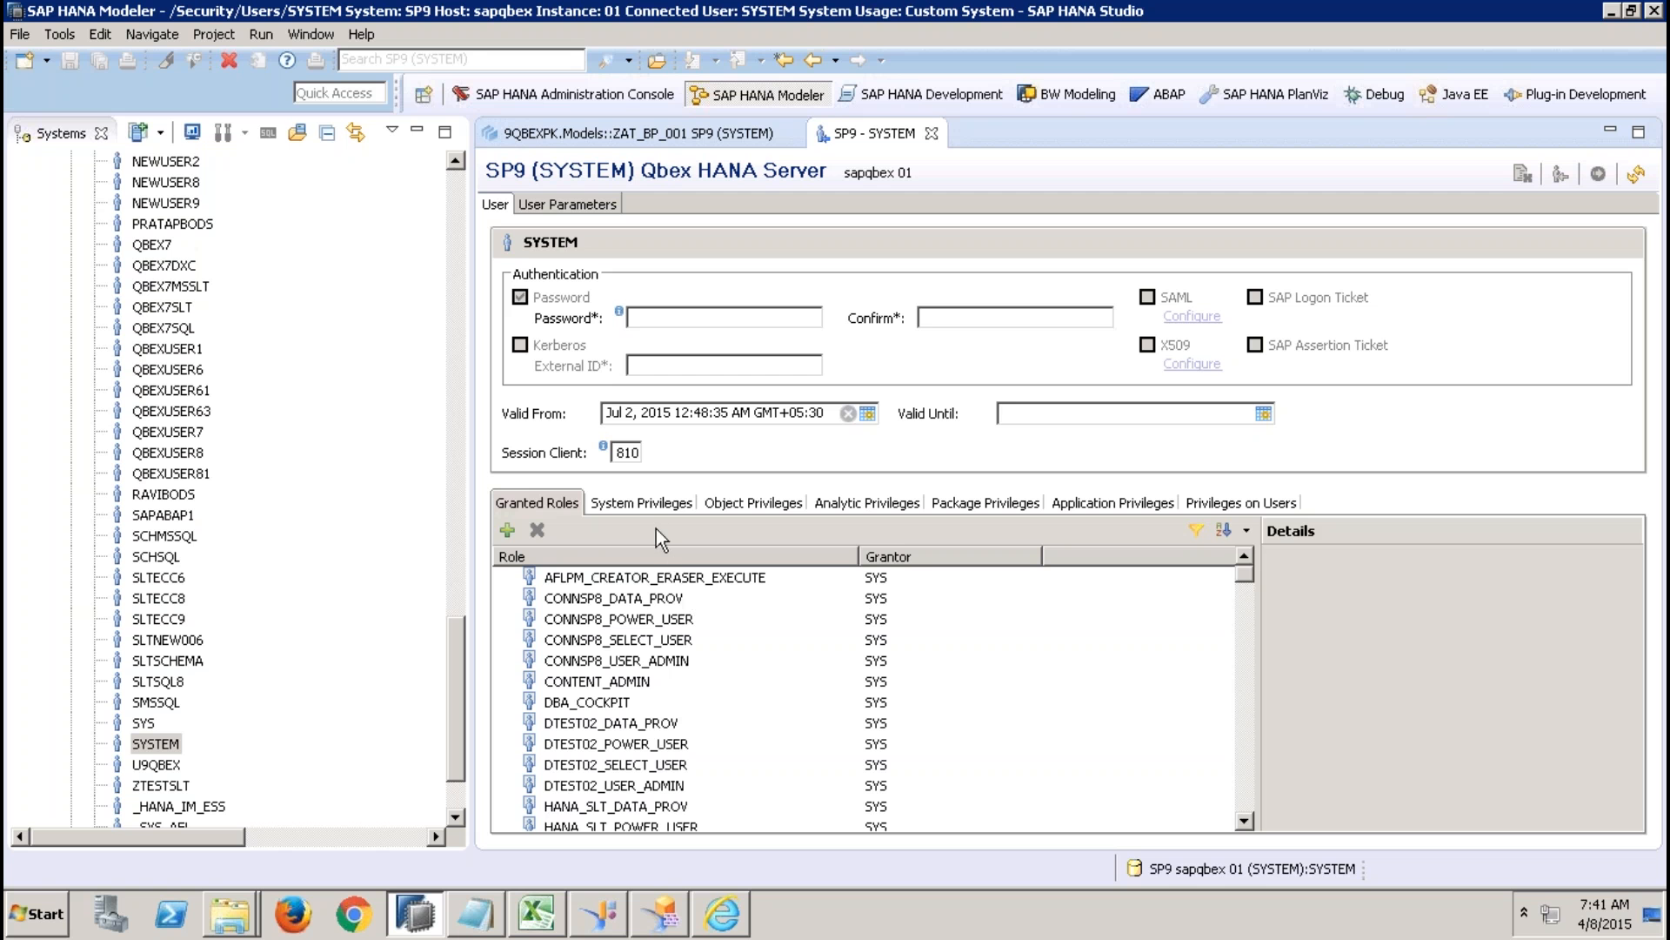
Search the grantable roles for "moni" and "mode" to look up MONITORING and MODELING, leaving without granting any.
{"action": "left_click", "coordinate": [508, 529]}
{"action": "type", "text": "moni"}
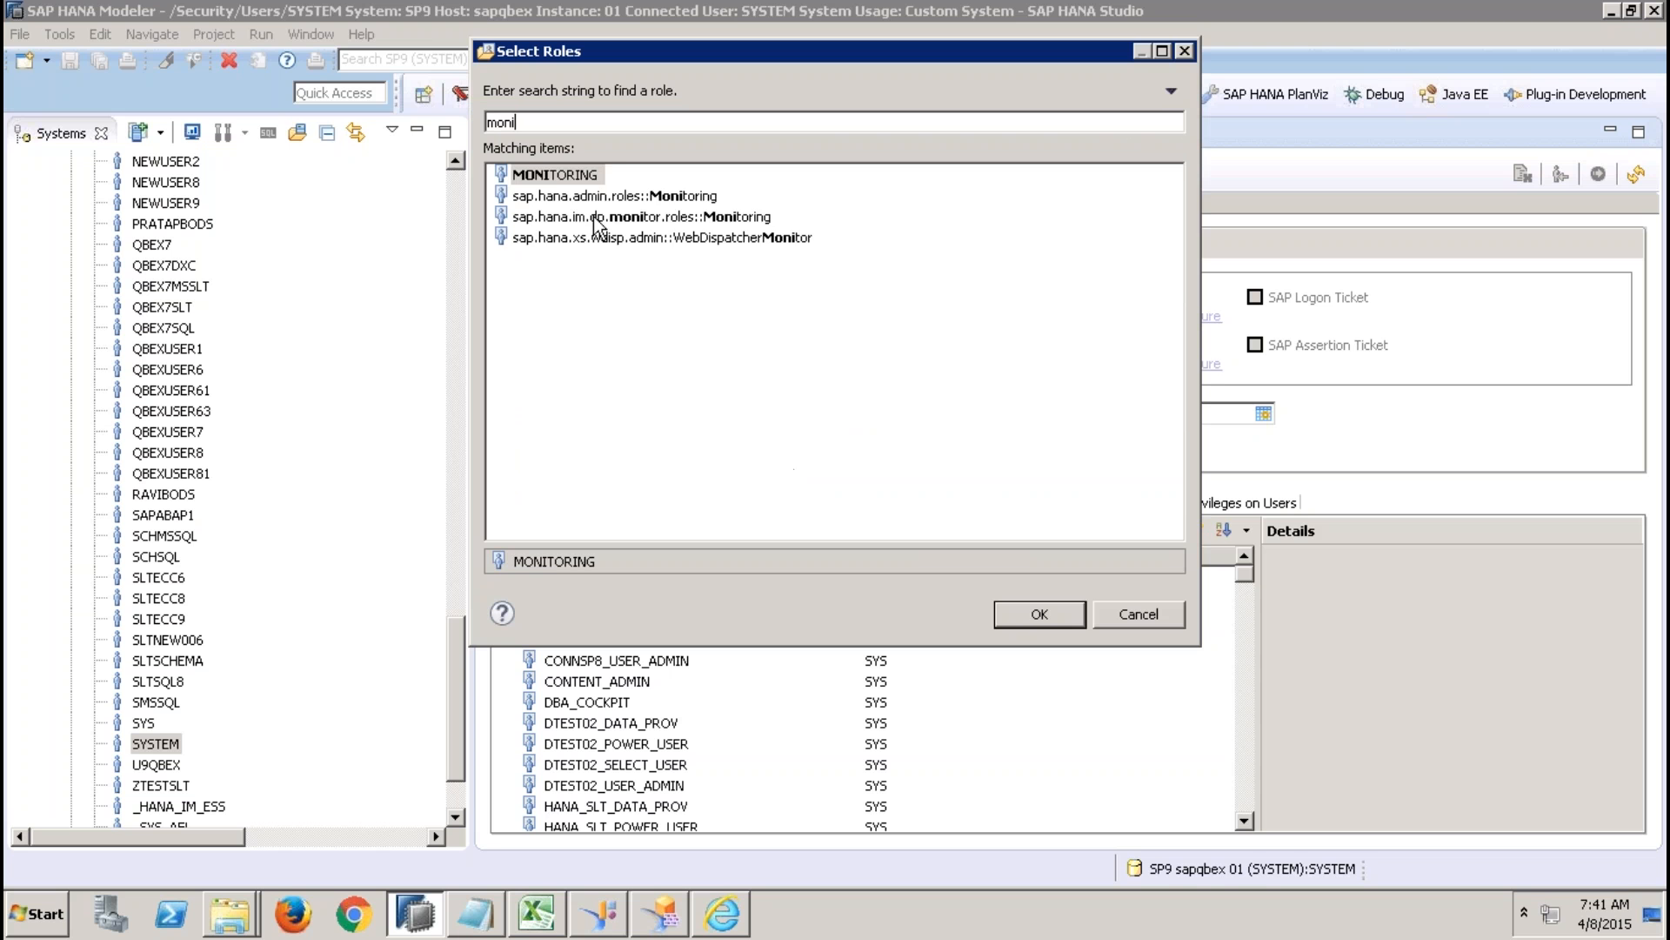
{"action": "key", "text": "BackSpace"}
{"action": "key", "text": "BackSpace"}
{"action": "key", "text": "BackSpace"}
{"action": "key", "text": "BackSpace"}
{"action": "type", "text": "mode"}
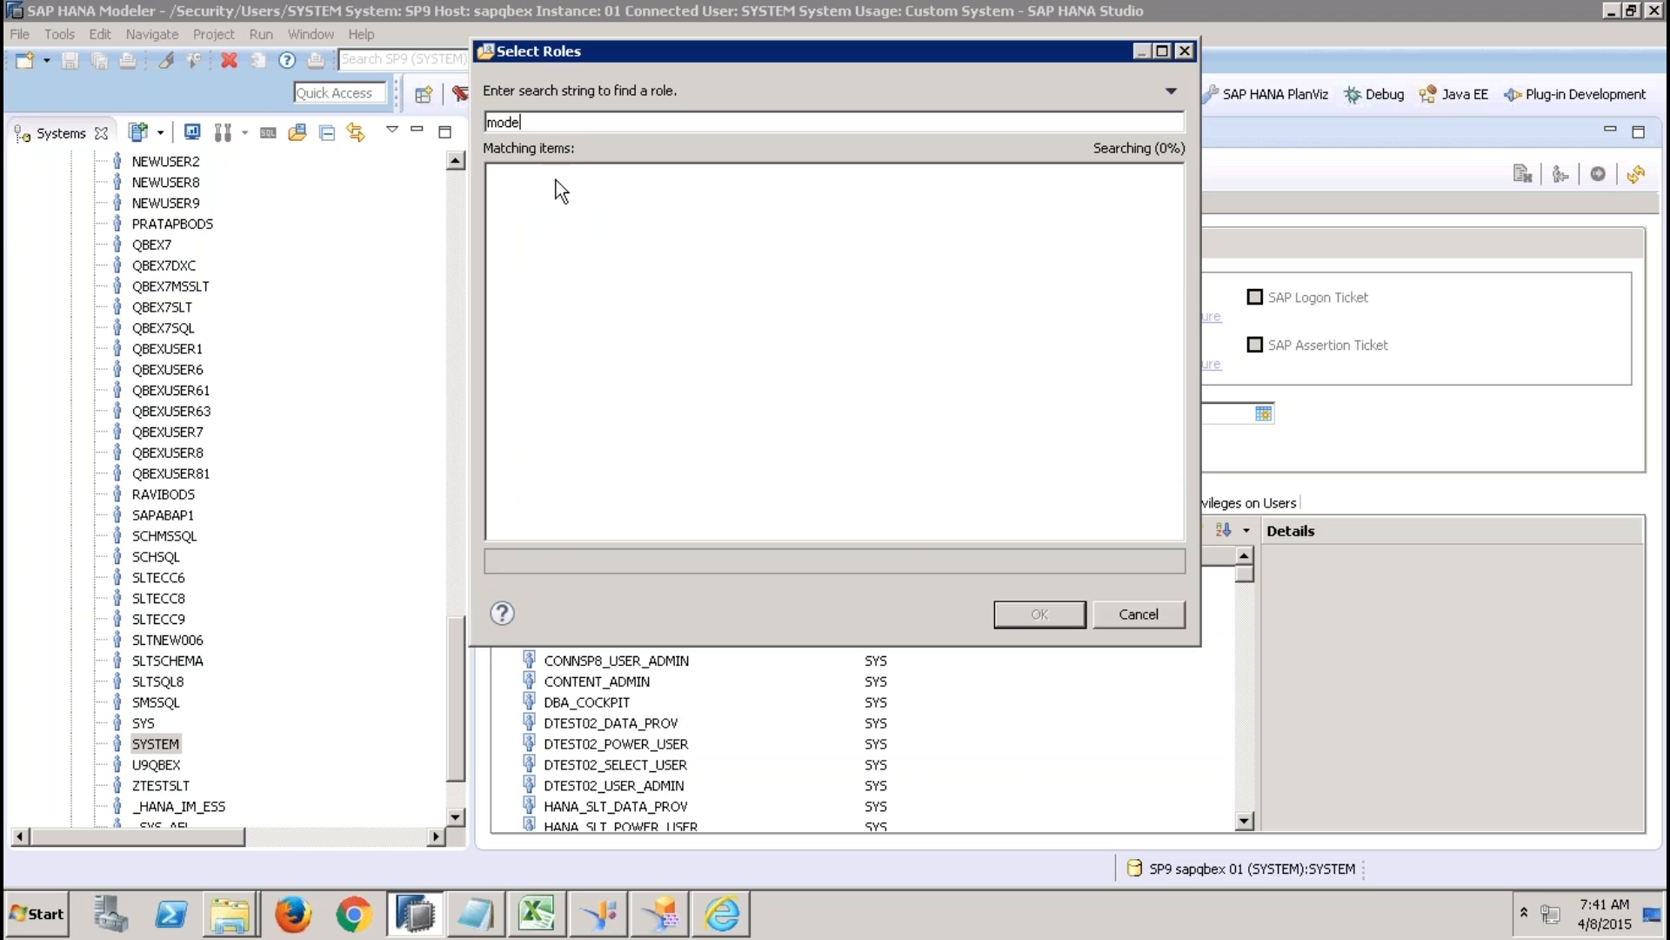
{"action": "left_click", "coordinate": [557, 179]}
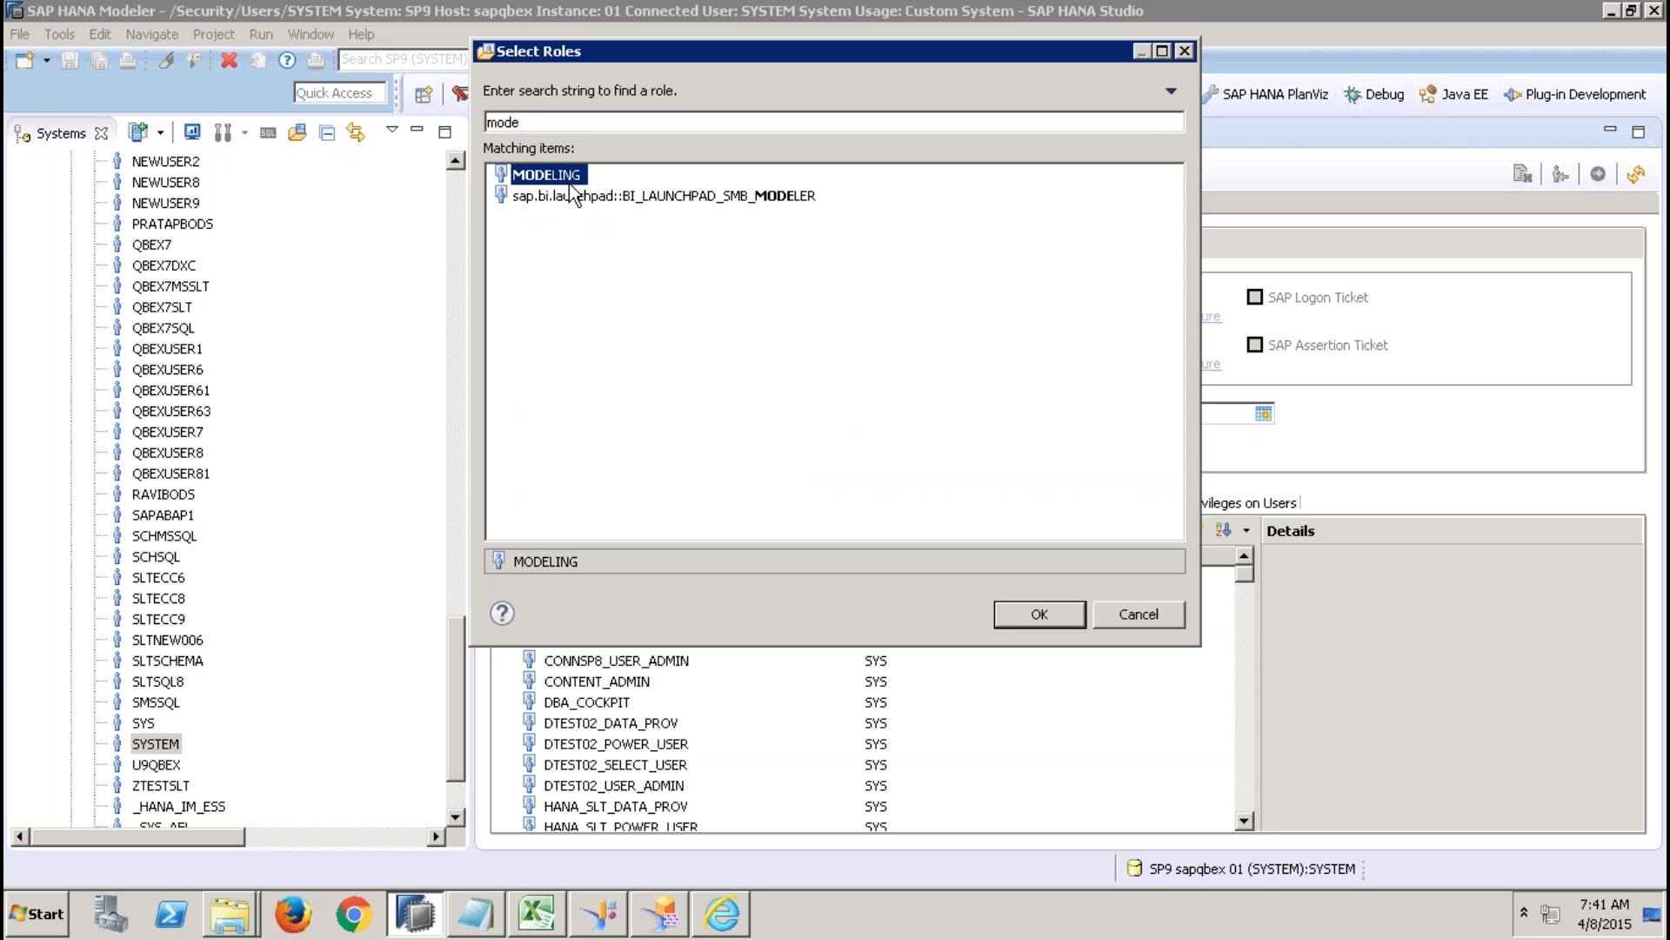
{"action": "left_click", "coordinate": [1151, 608]}
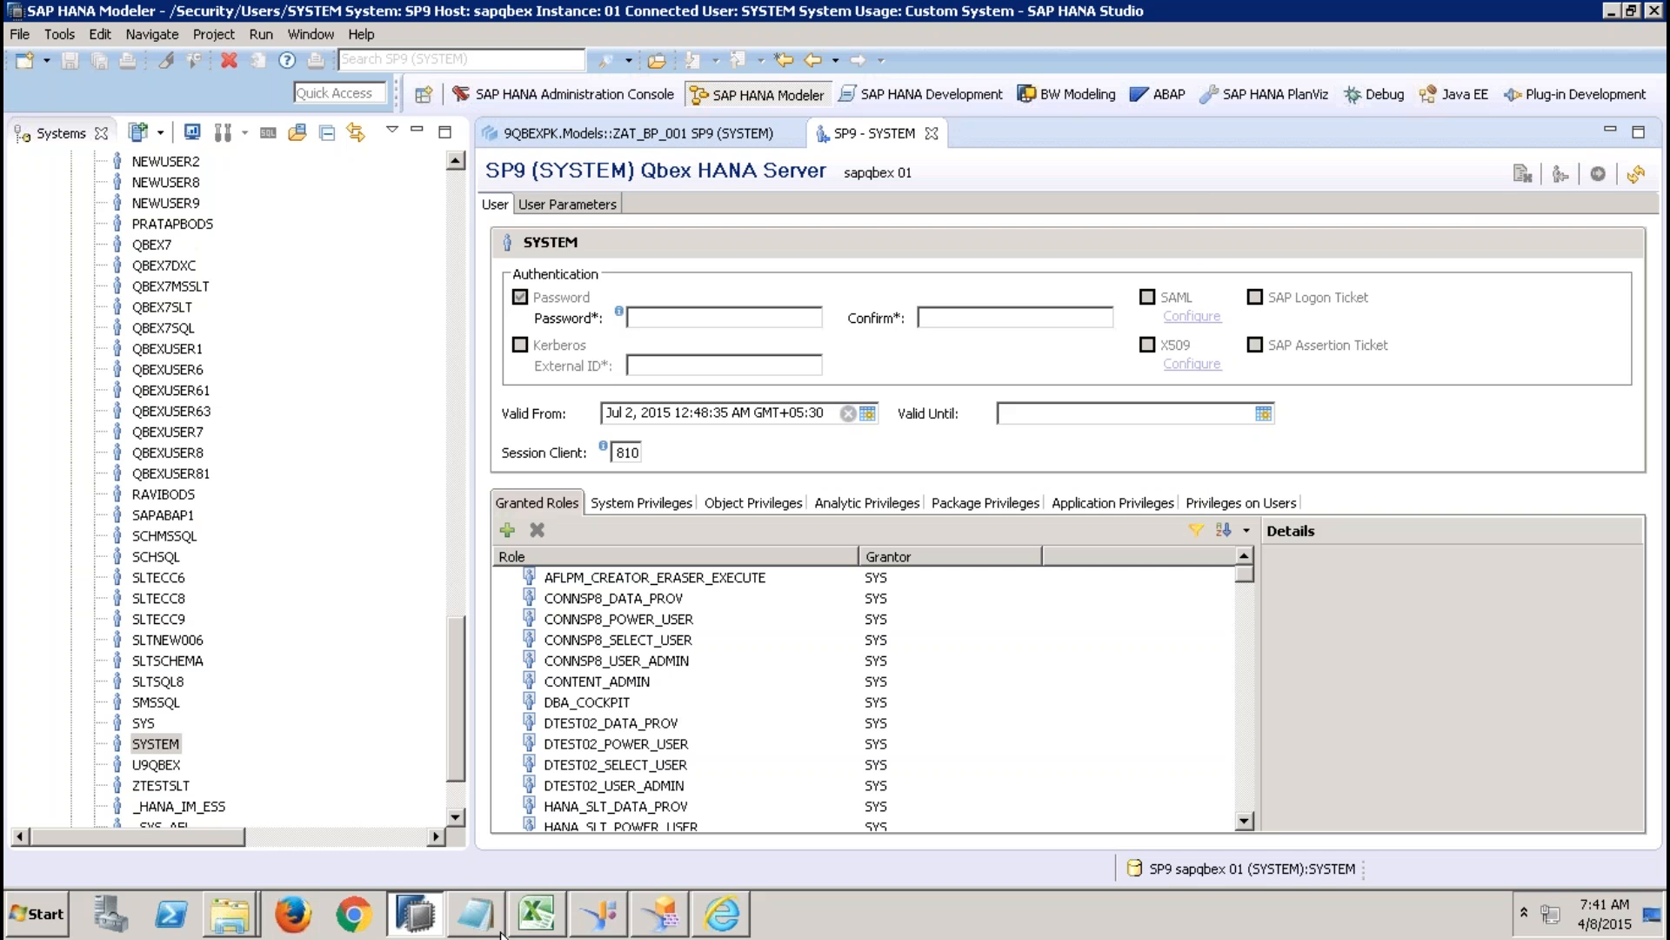
Open the analytic view ZAN_SALES_USING_ATTR_HIER_001 from the 9QBEXPK models.
{"action": "mouse_move", "coordinate": [487, 922]}
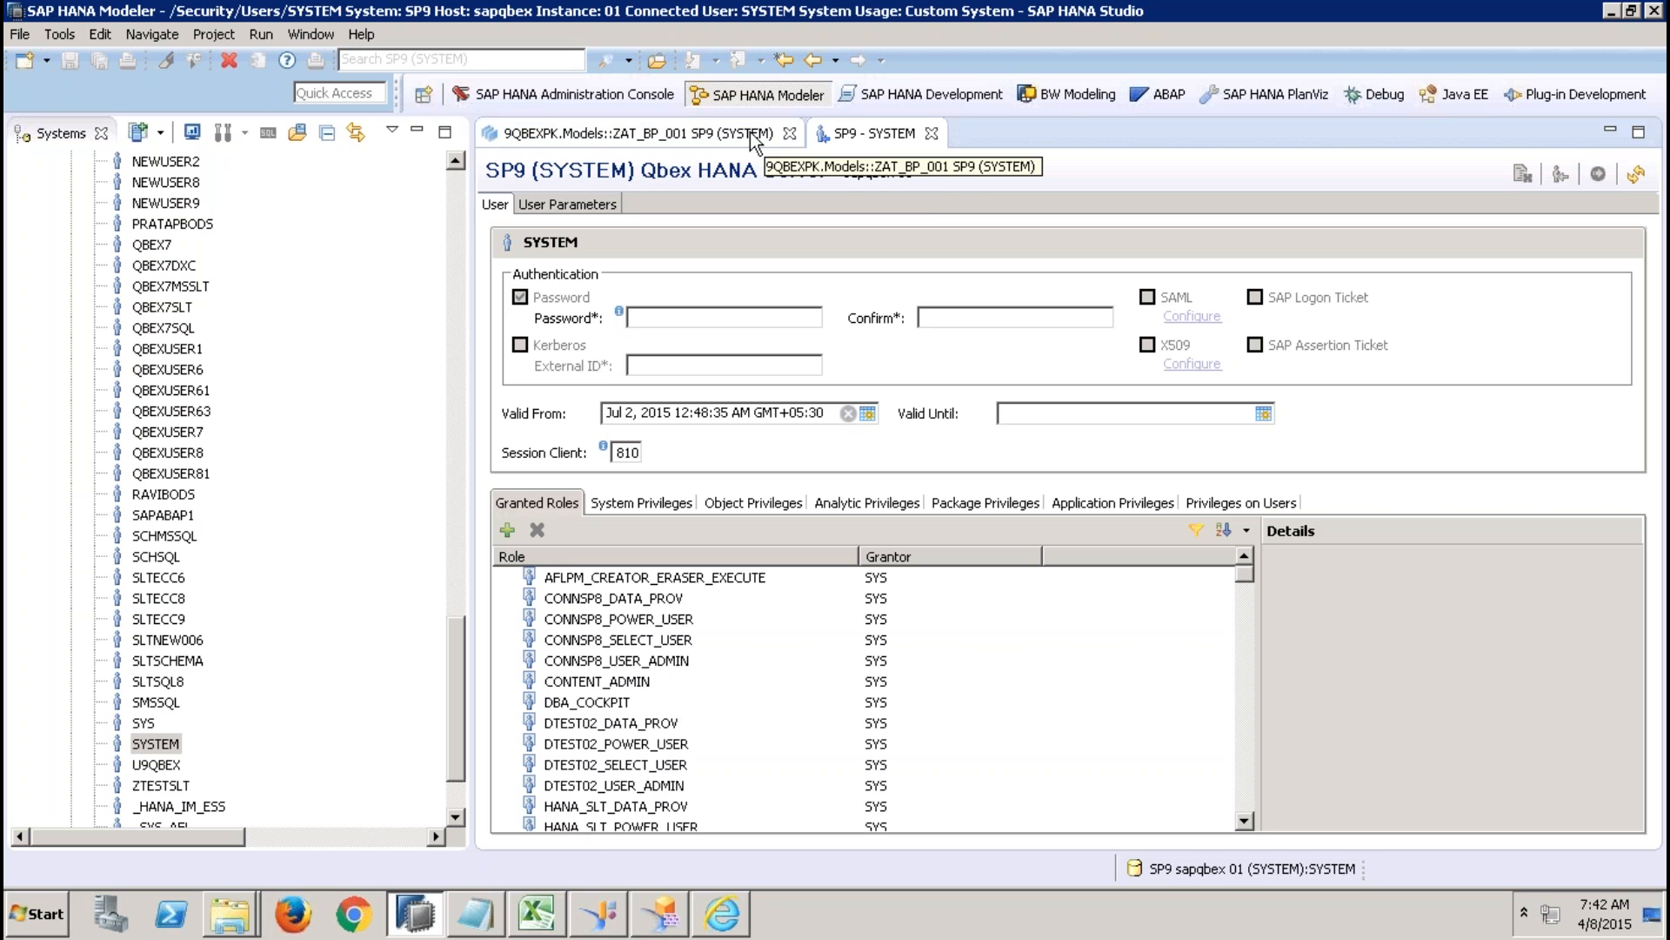
{"action": "left_click", "coordinate": [452, 298]}
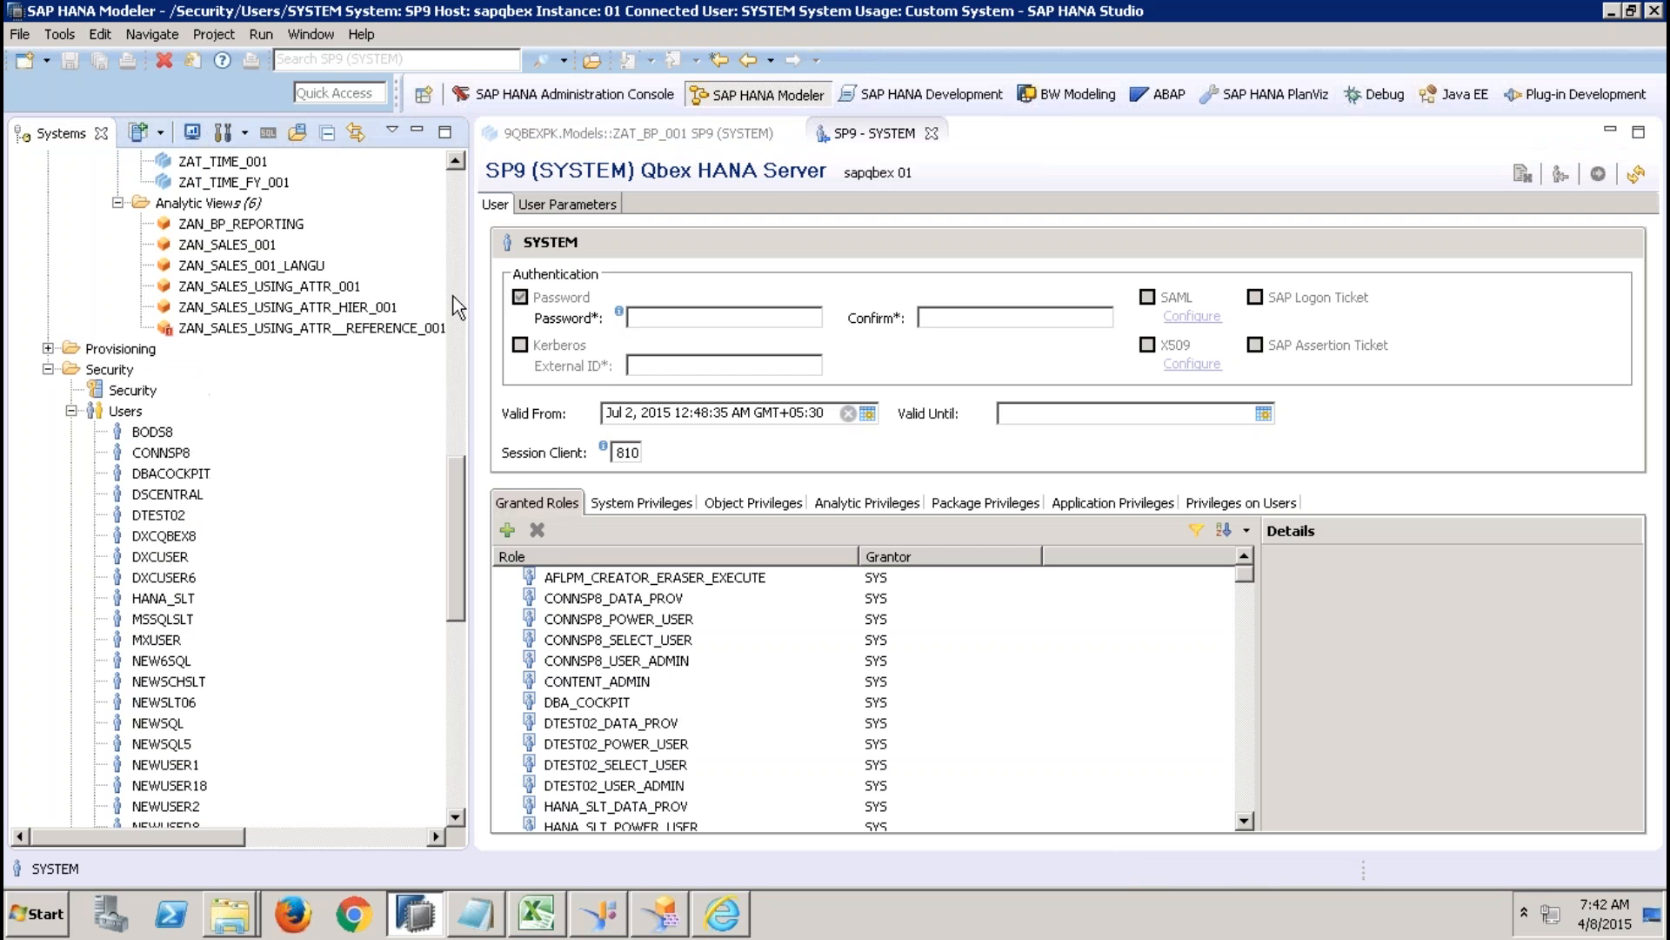
{"action": "left_click_drag", "start_coordinate": [457, 332], "coordinate": [447, 467]}
{"action": "double_click", "coordinate": [347, 412]}
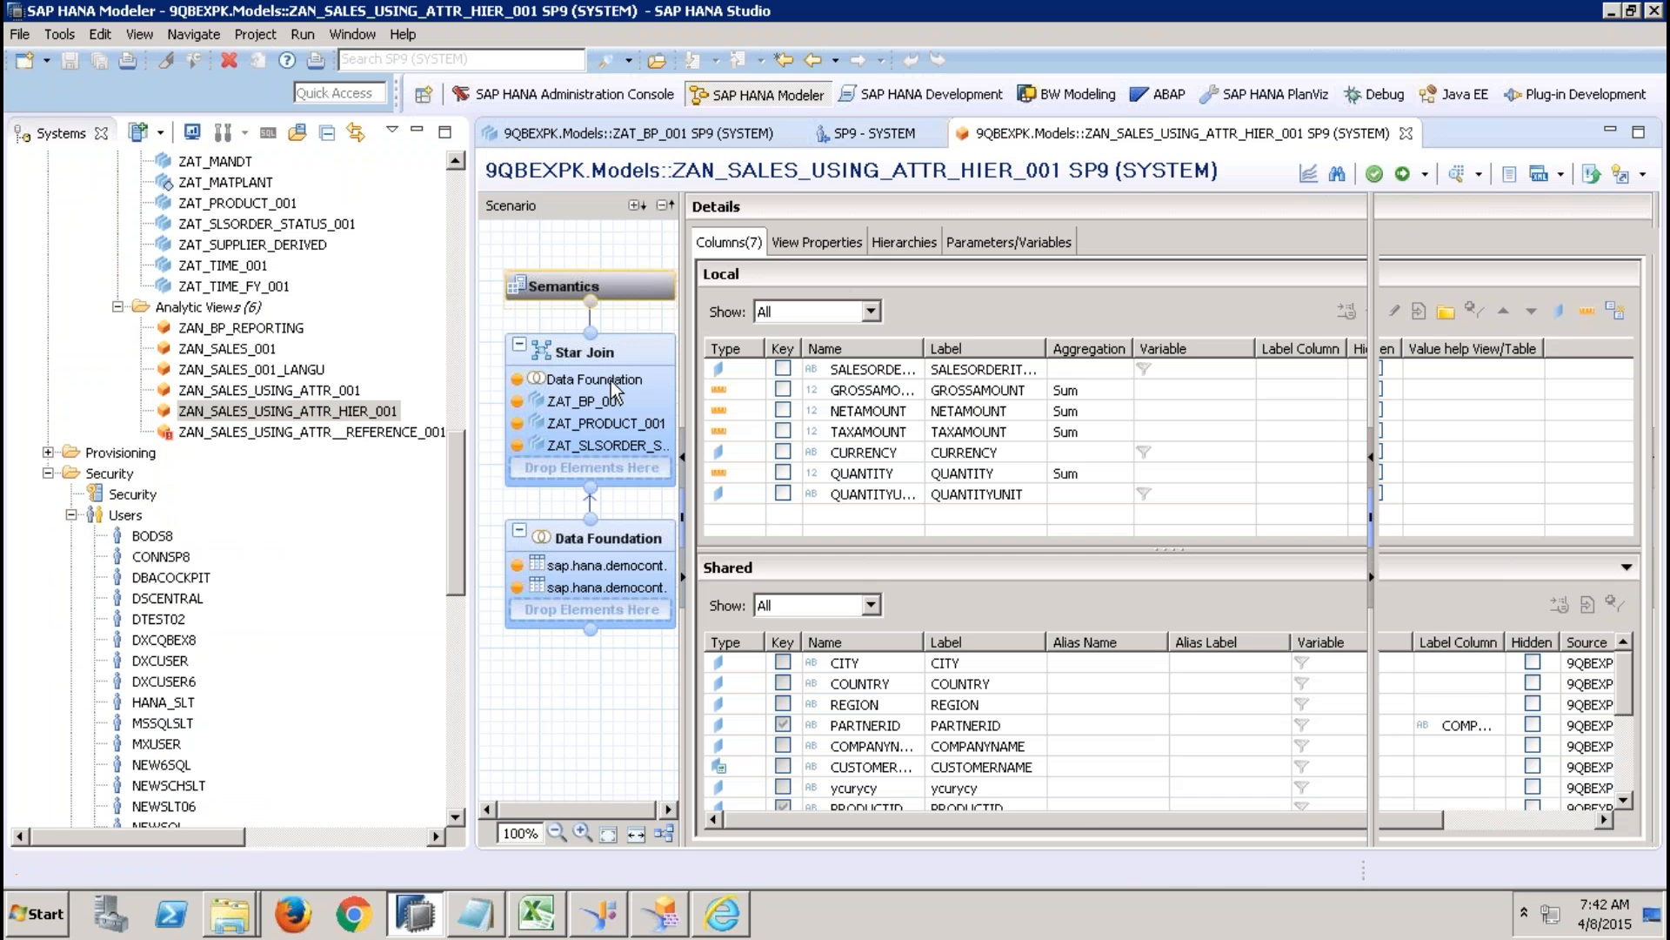
Minimize the systems tree and inspect the ycurycy attribute of ZAT_BP_001 in the star join output.
{"action": "left_click", "coordinate": [417, 132]}
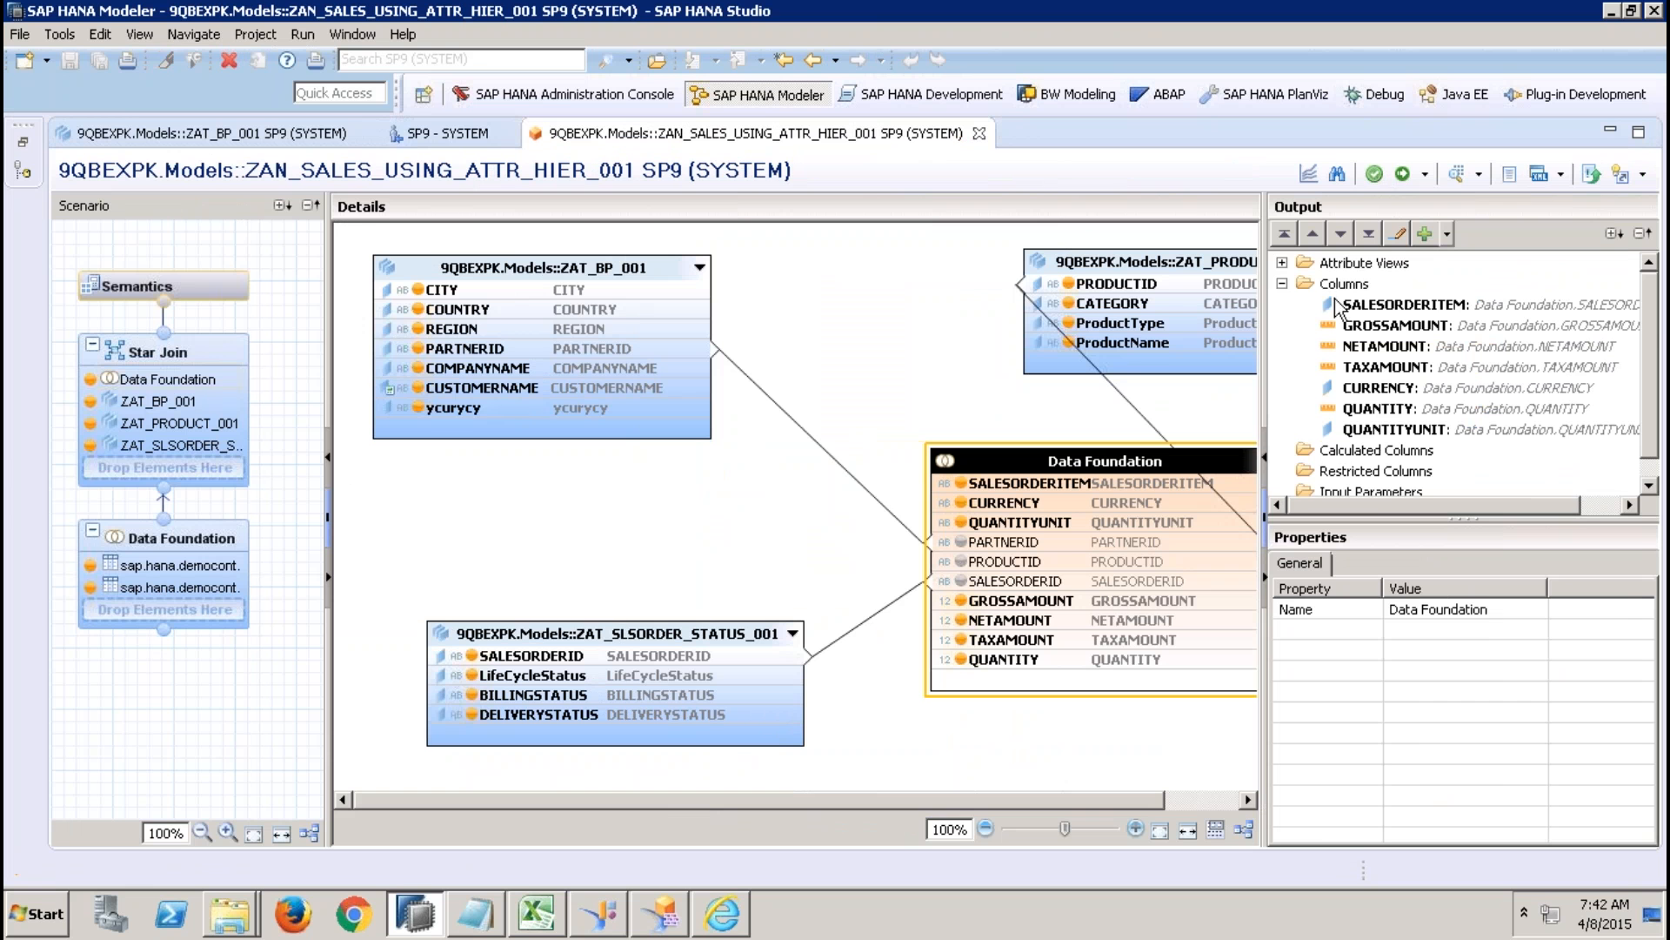
{"action": "left_click", "coordinate": [1282, 261]}
{"action": "left_click", "coordinate": [1444, 410]}
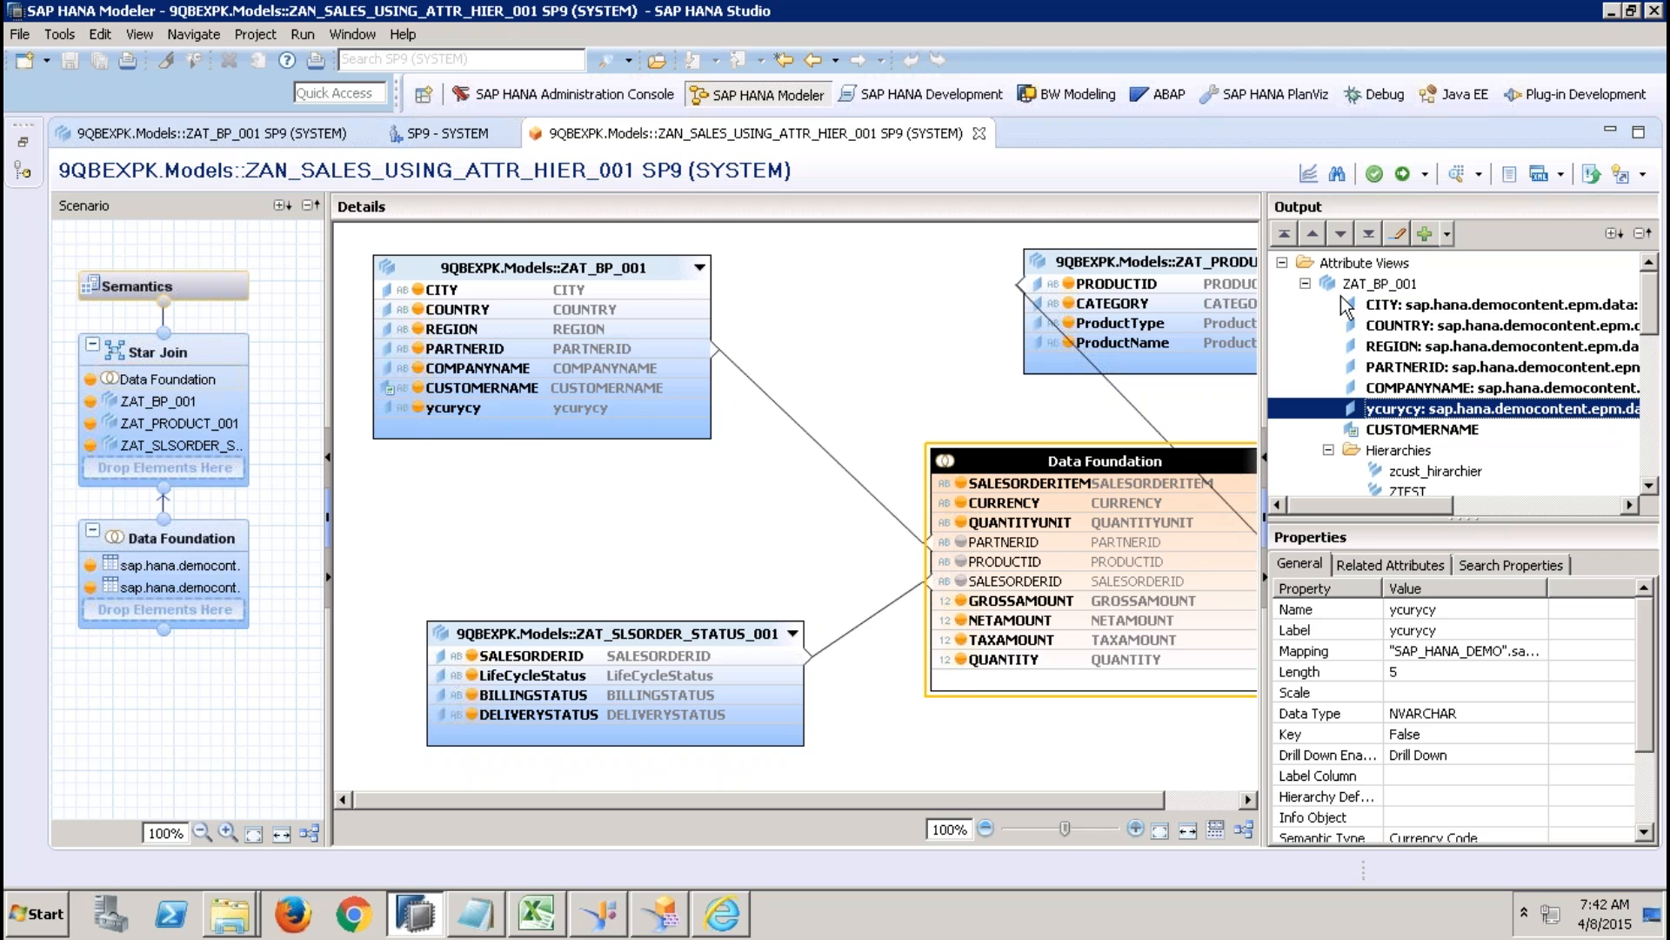
Mark the shared ycurycy column as hidden in the view's semantics and activate the view.
{"action": "left_click", "coordinate": [195, 283]}
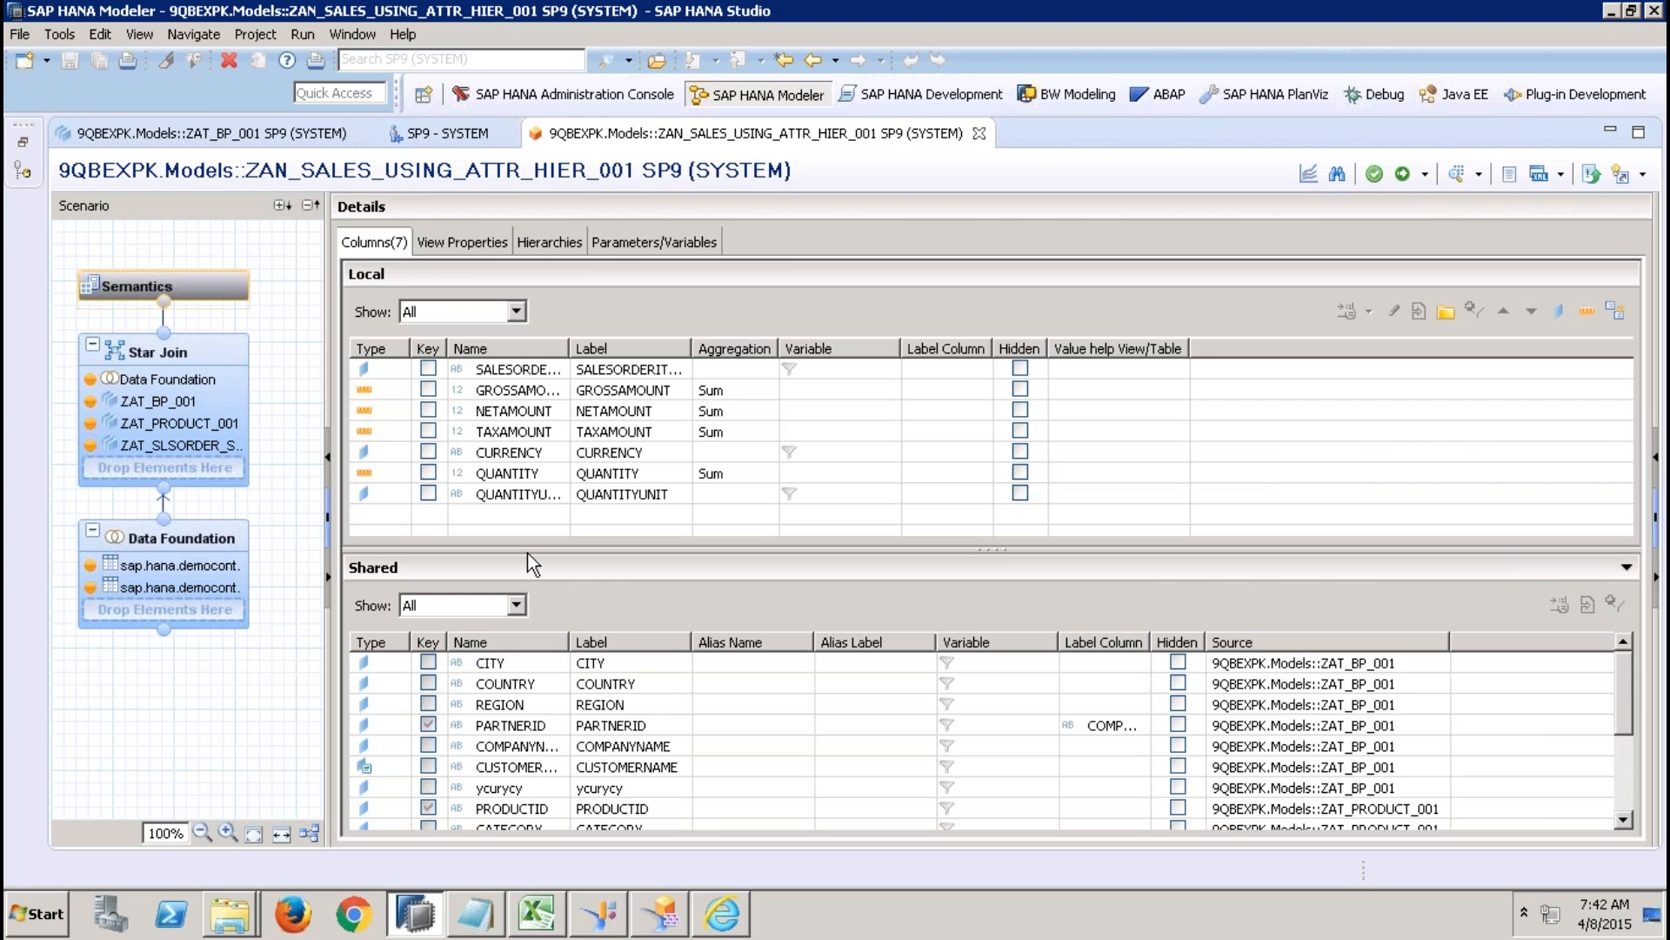
{"action": "left_click_drag", "start_coordinate": [527, 549], "coordinate": [484, 345]}
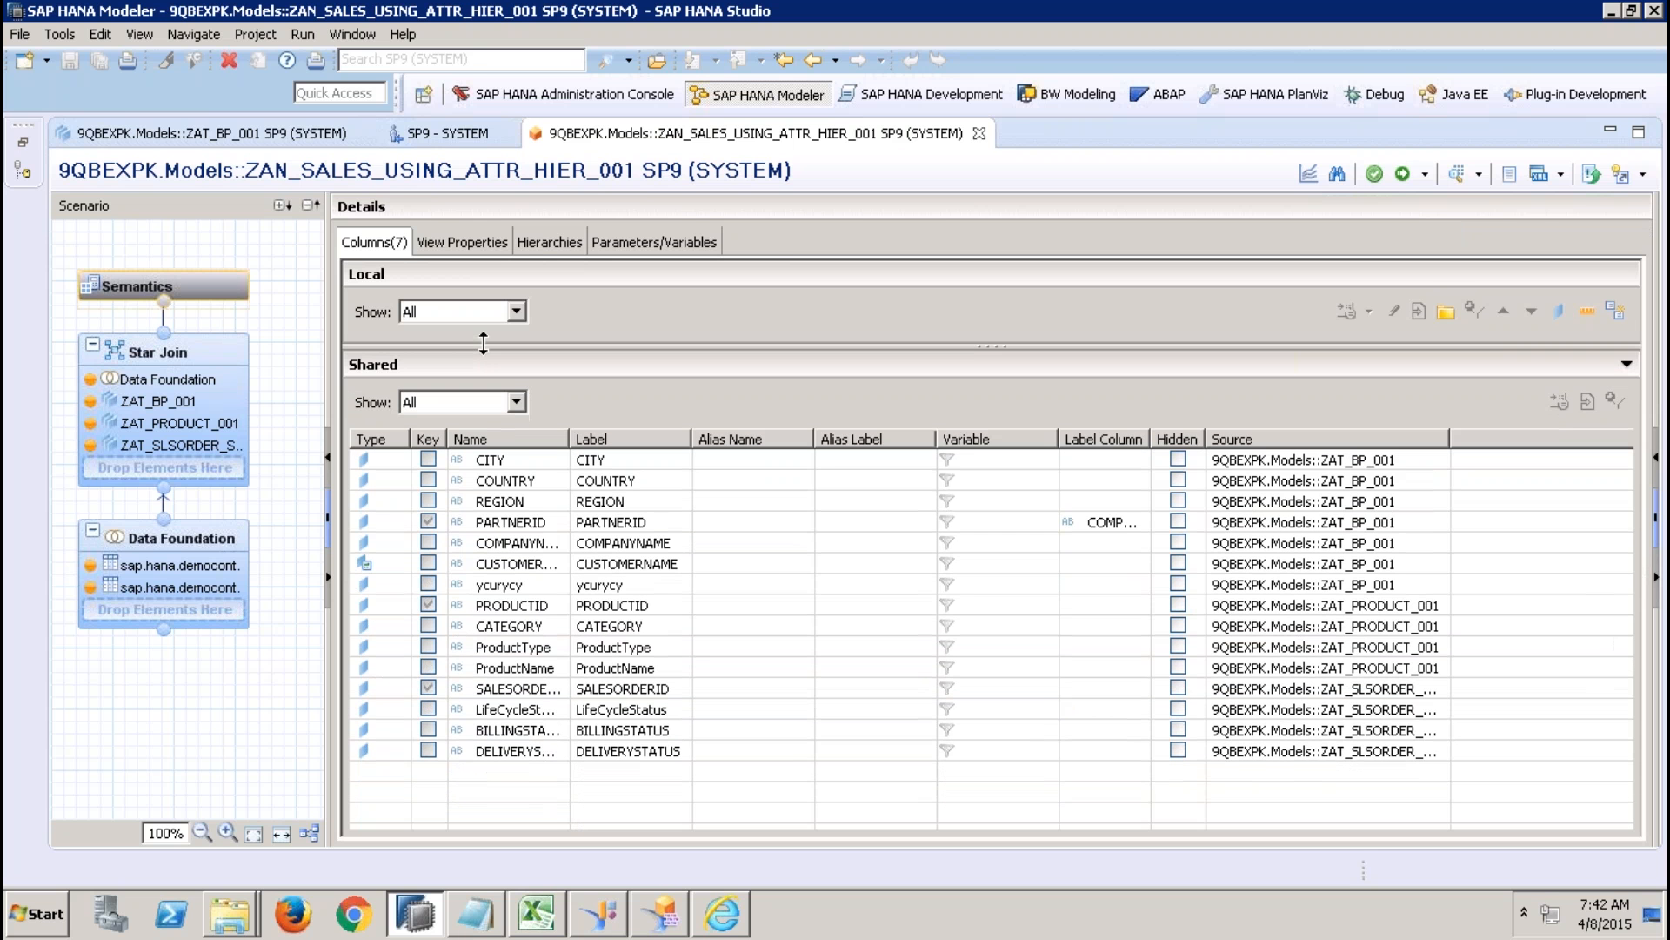
{"action": "left_click", "coordinate": [1178, 583]}
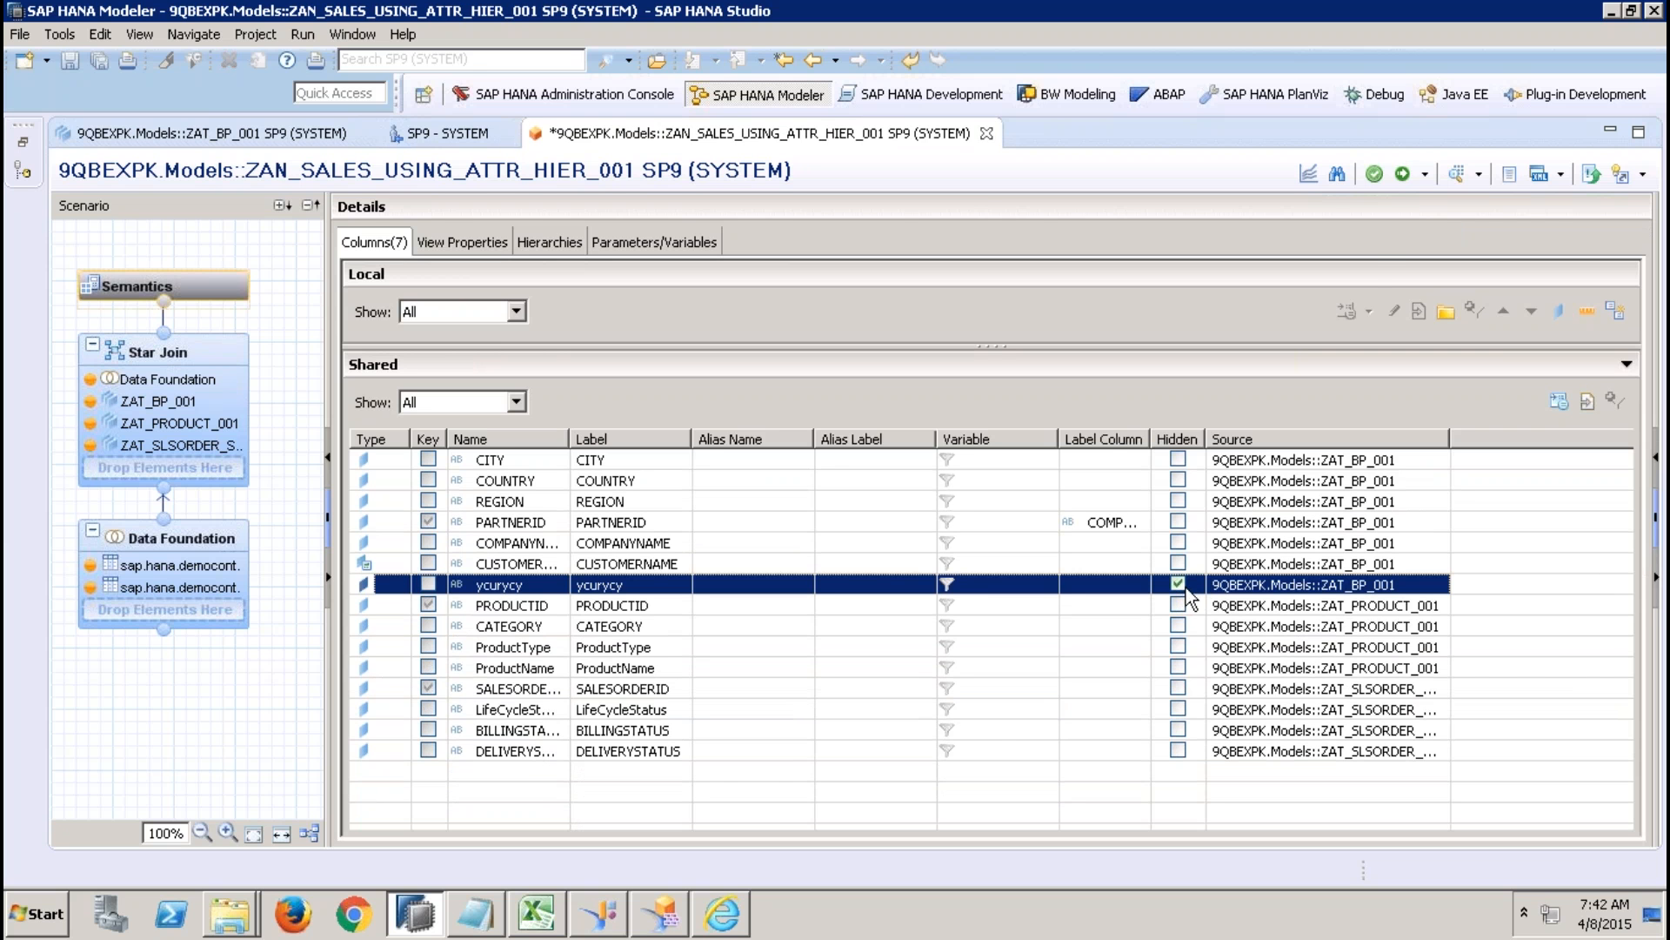
{"action": "left_click", "coordinate": [1402, 173]}
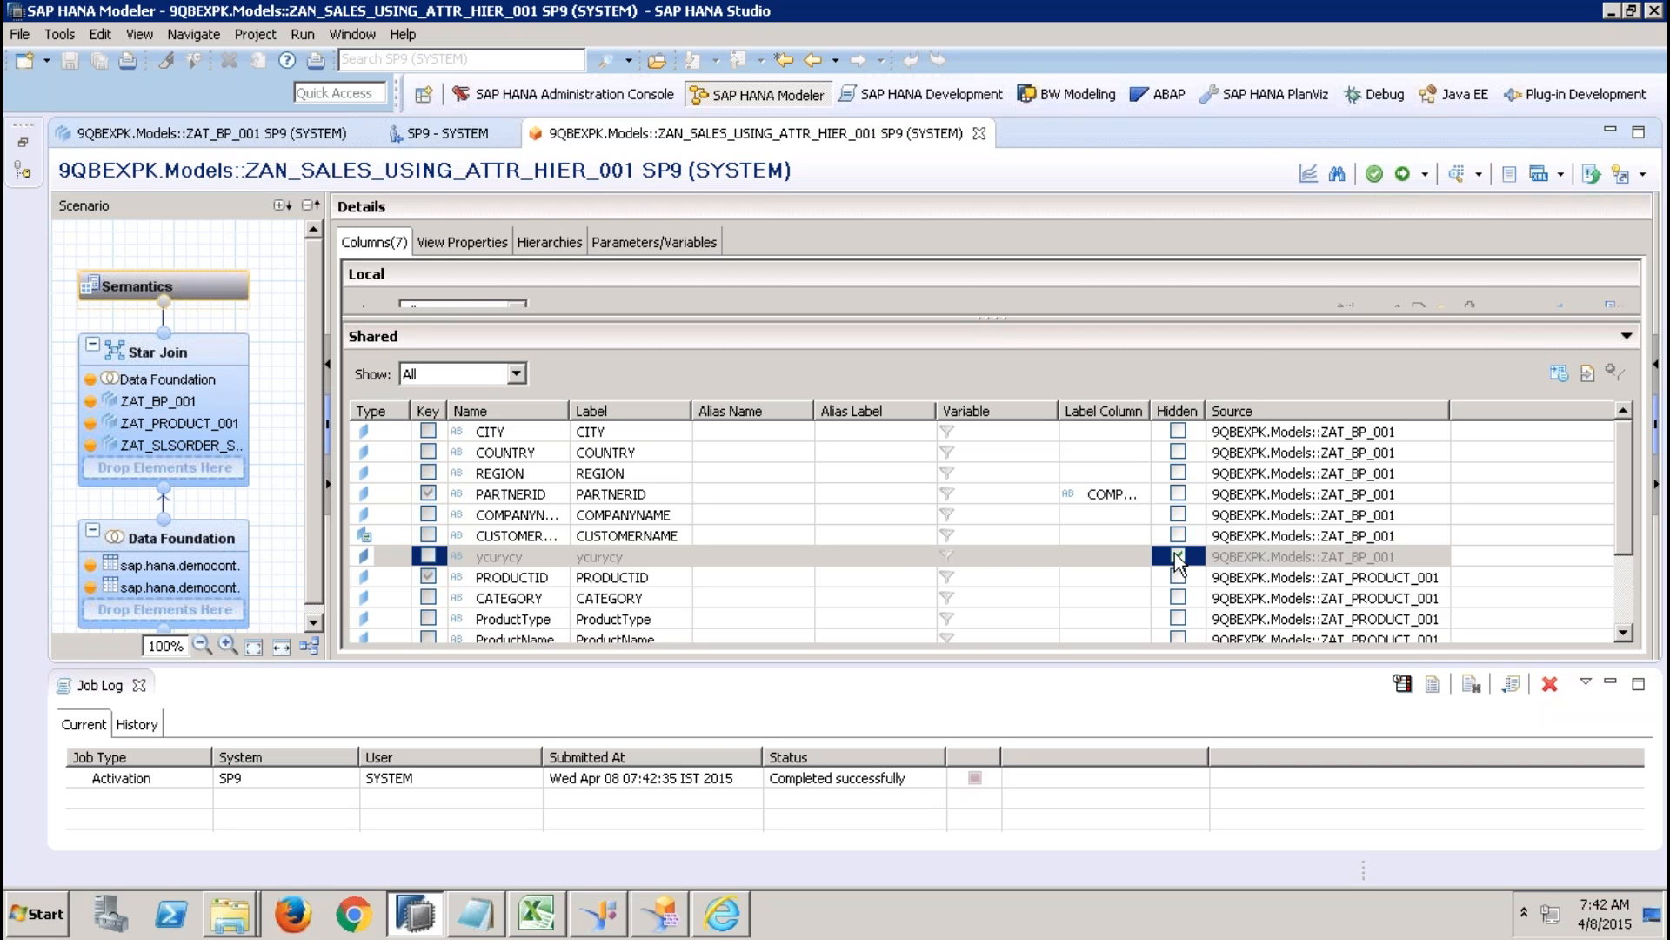
Close the job log and check the Hidden property of ycurycy in the star join output.
{"action": "left_click", "coordinate": [200, 539]}
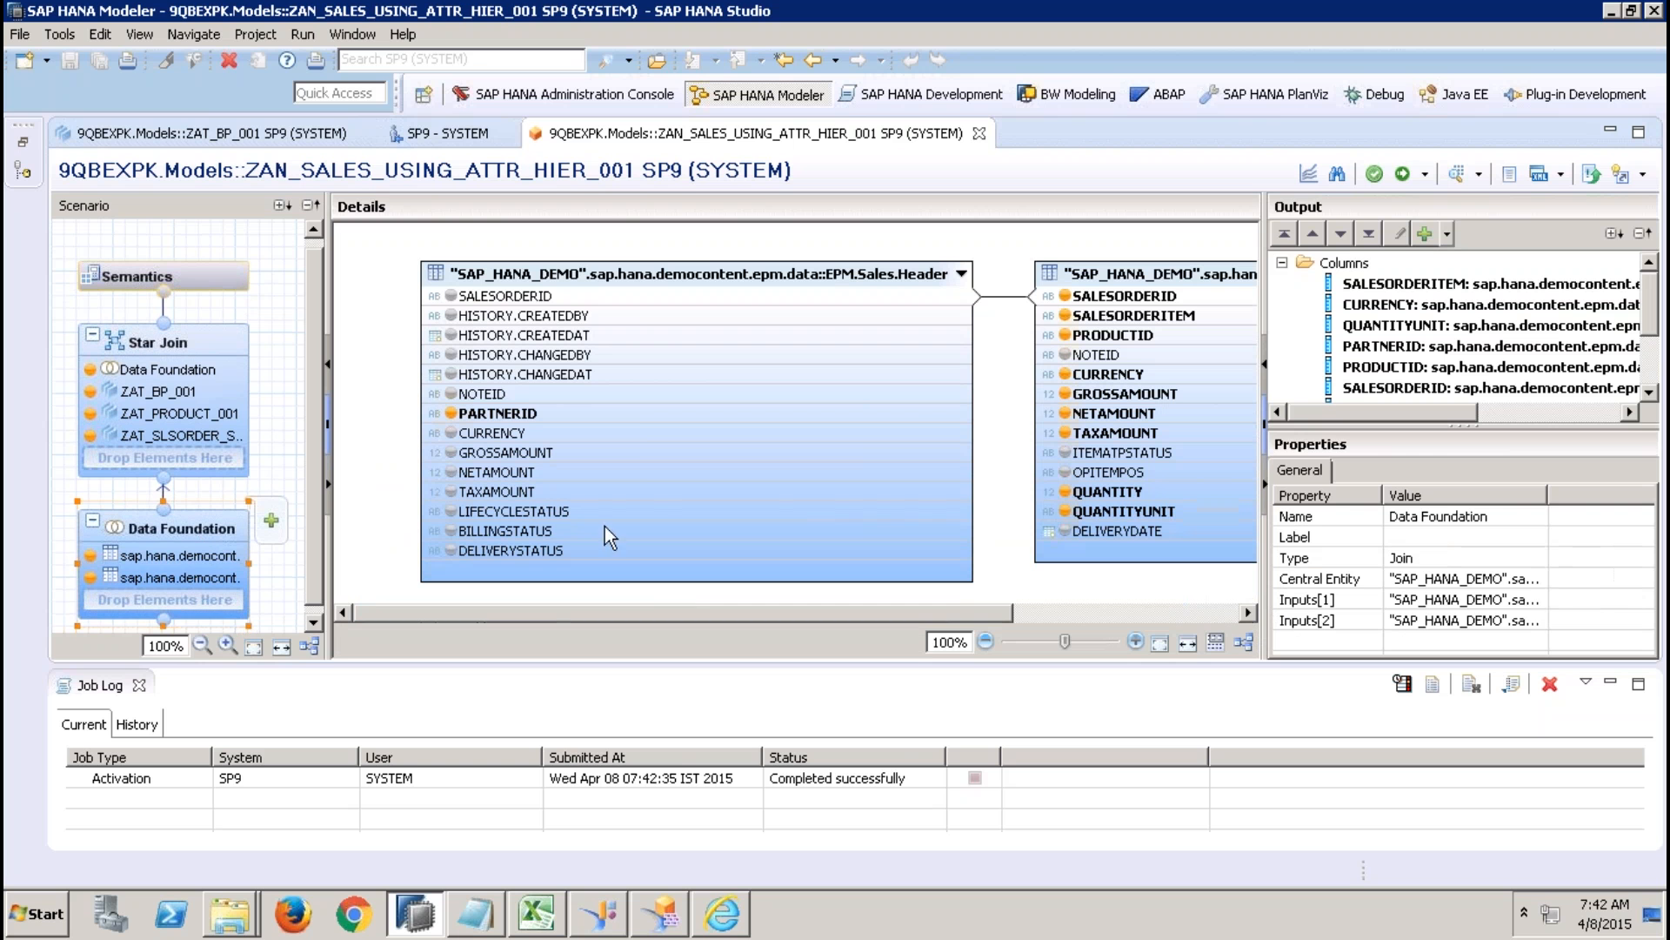
{"action": "left_click", "coordinate": [139, 685]}
{"action": "left_click", "coordinate": [228, 378]}
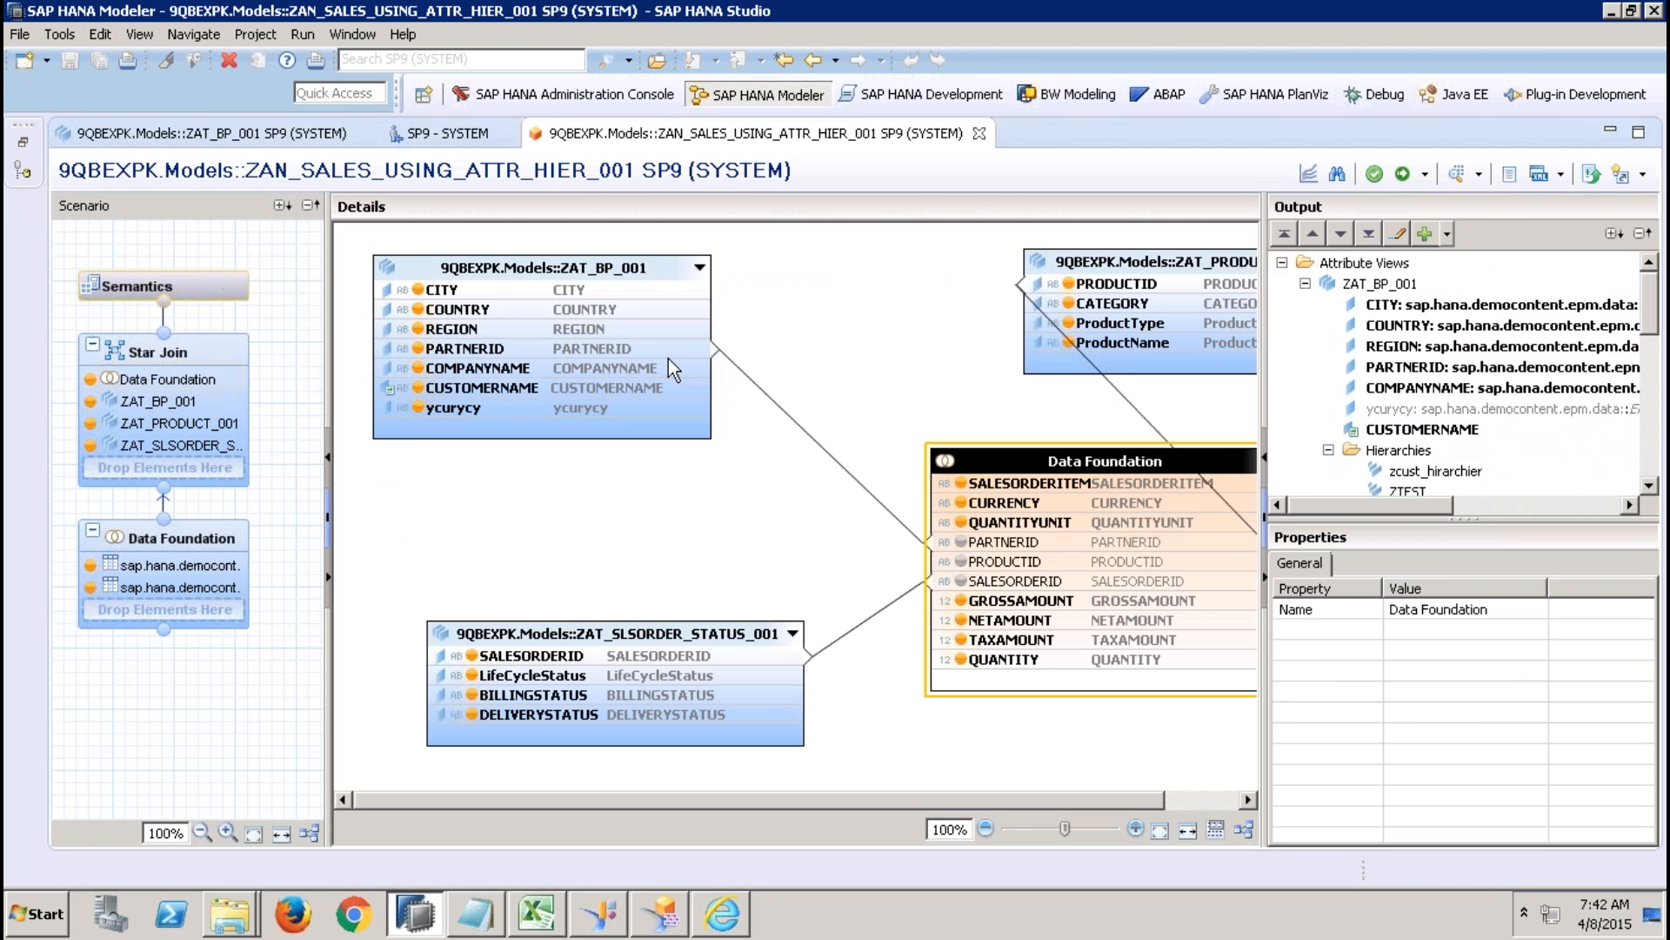
{"action": "left_click", "coordinate": [1448, 409]}
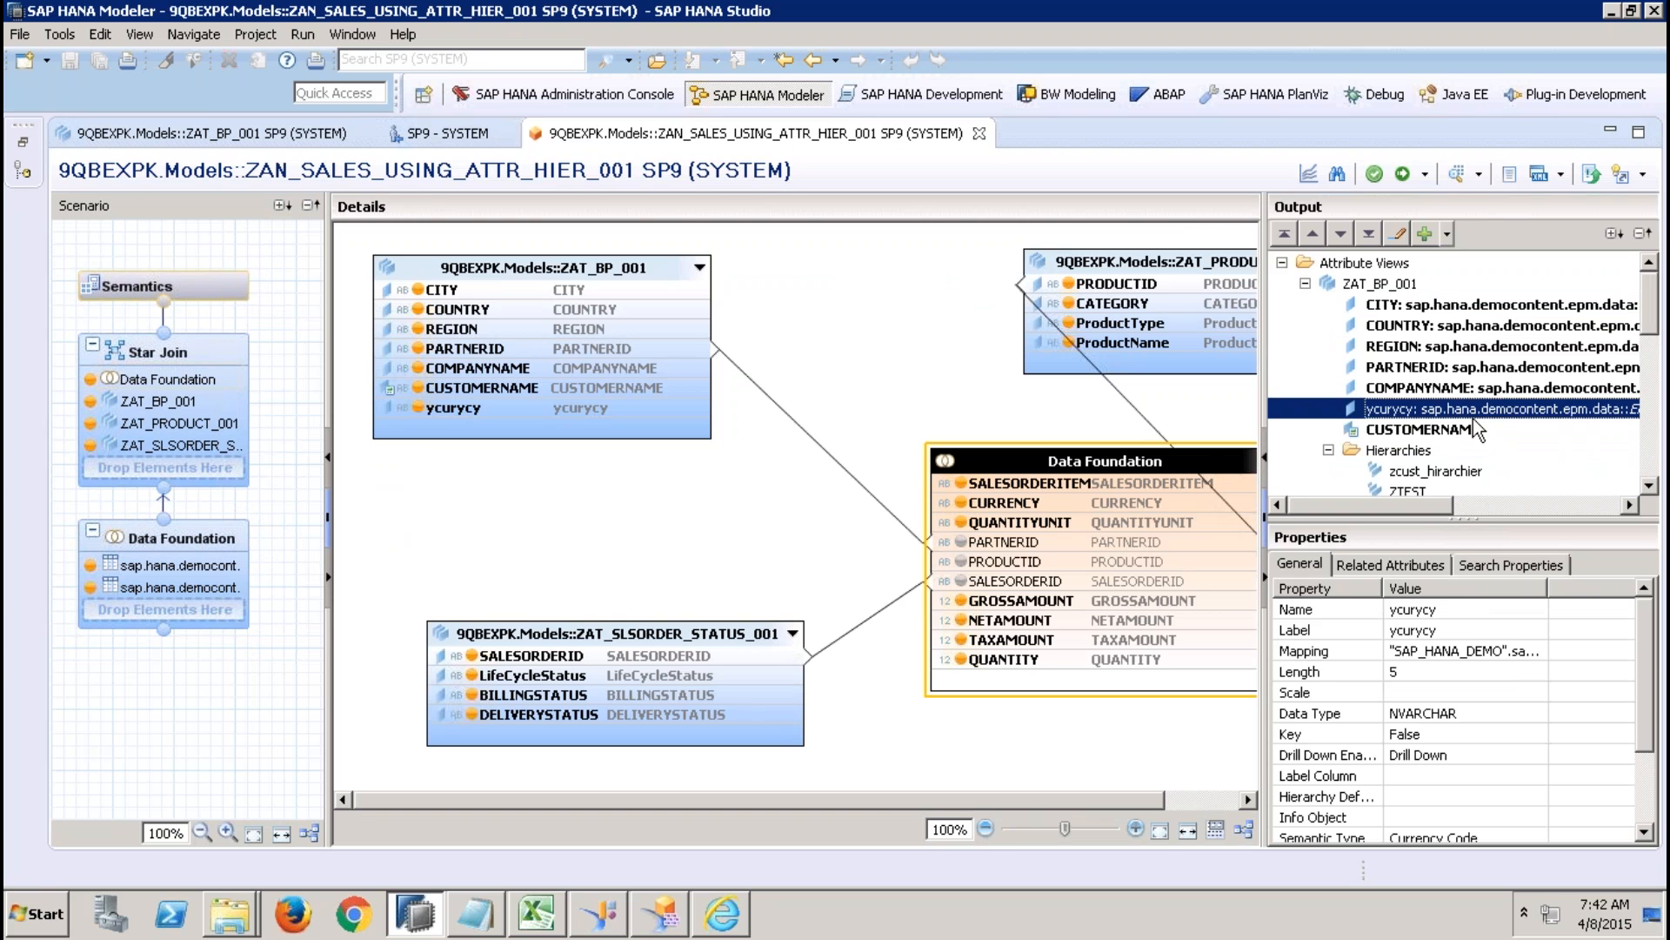
{"action": "left_click_drag", "start_coordinate": [1650, 635], "coordinate": [1659, 713]}
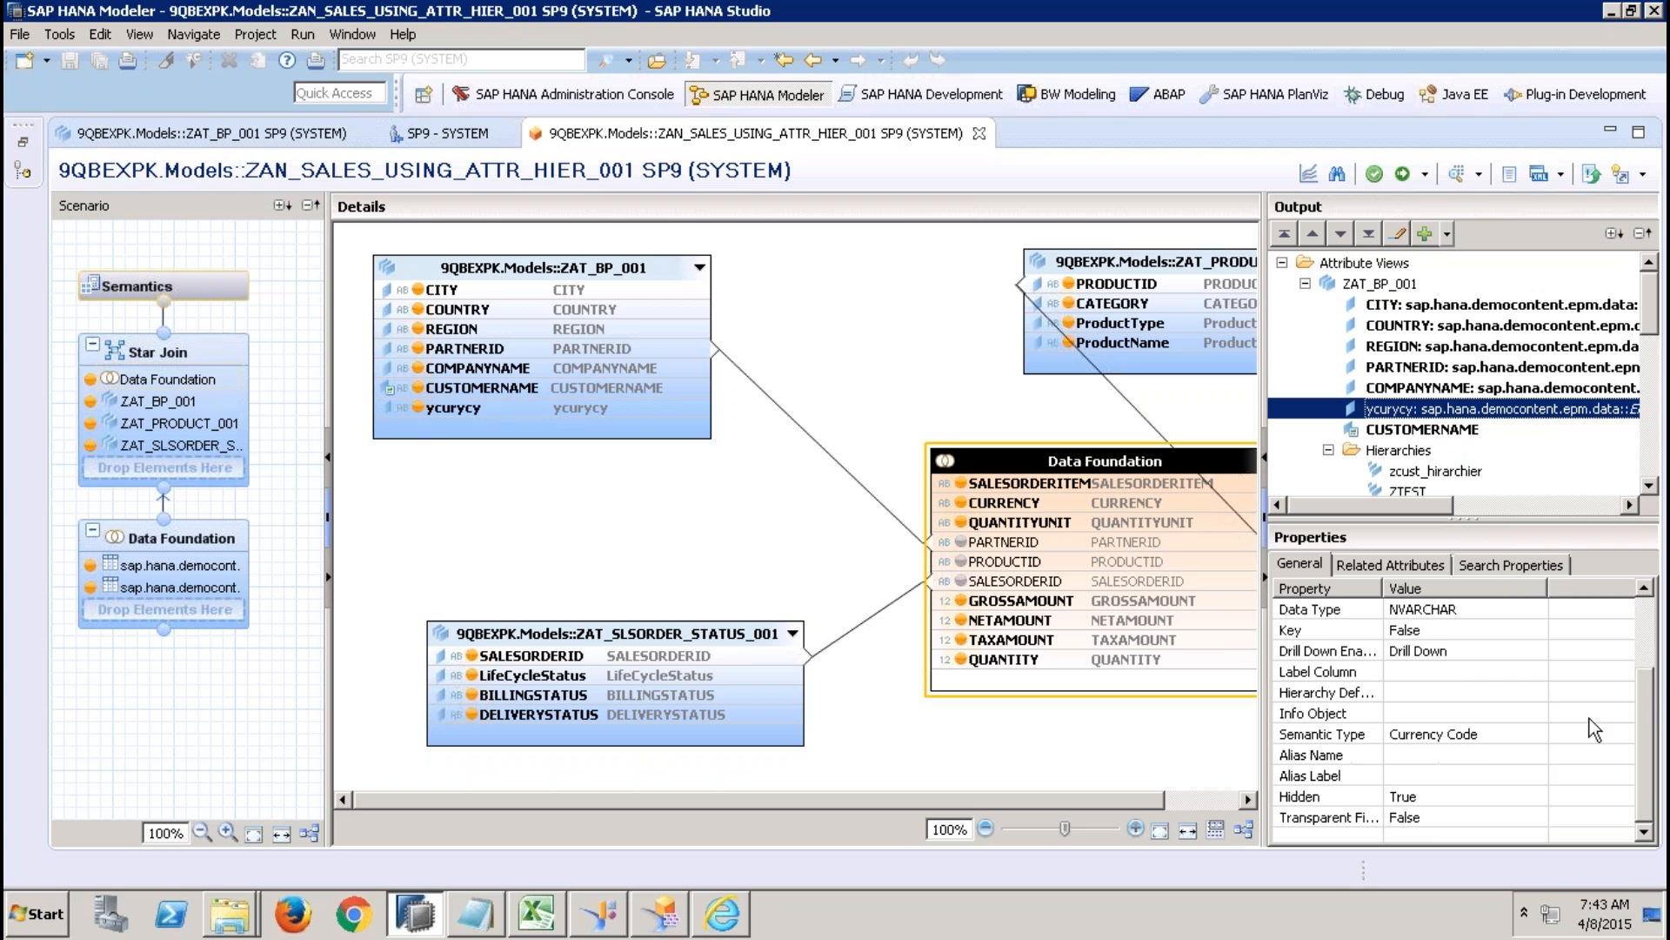
Review the choices for the ycurycy column's Hidden property and inspect the Star Join and Data Foundation nodes.
{"action": "left_click", "coordinate": [1519, 796]}
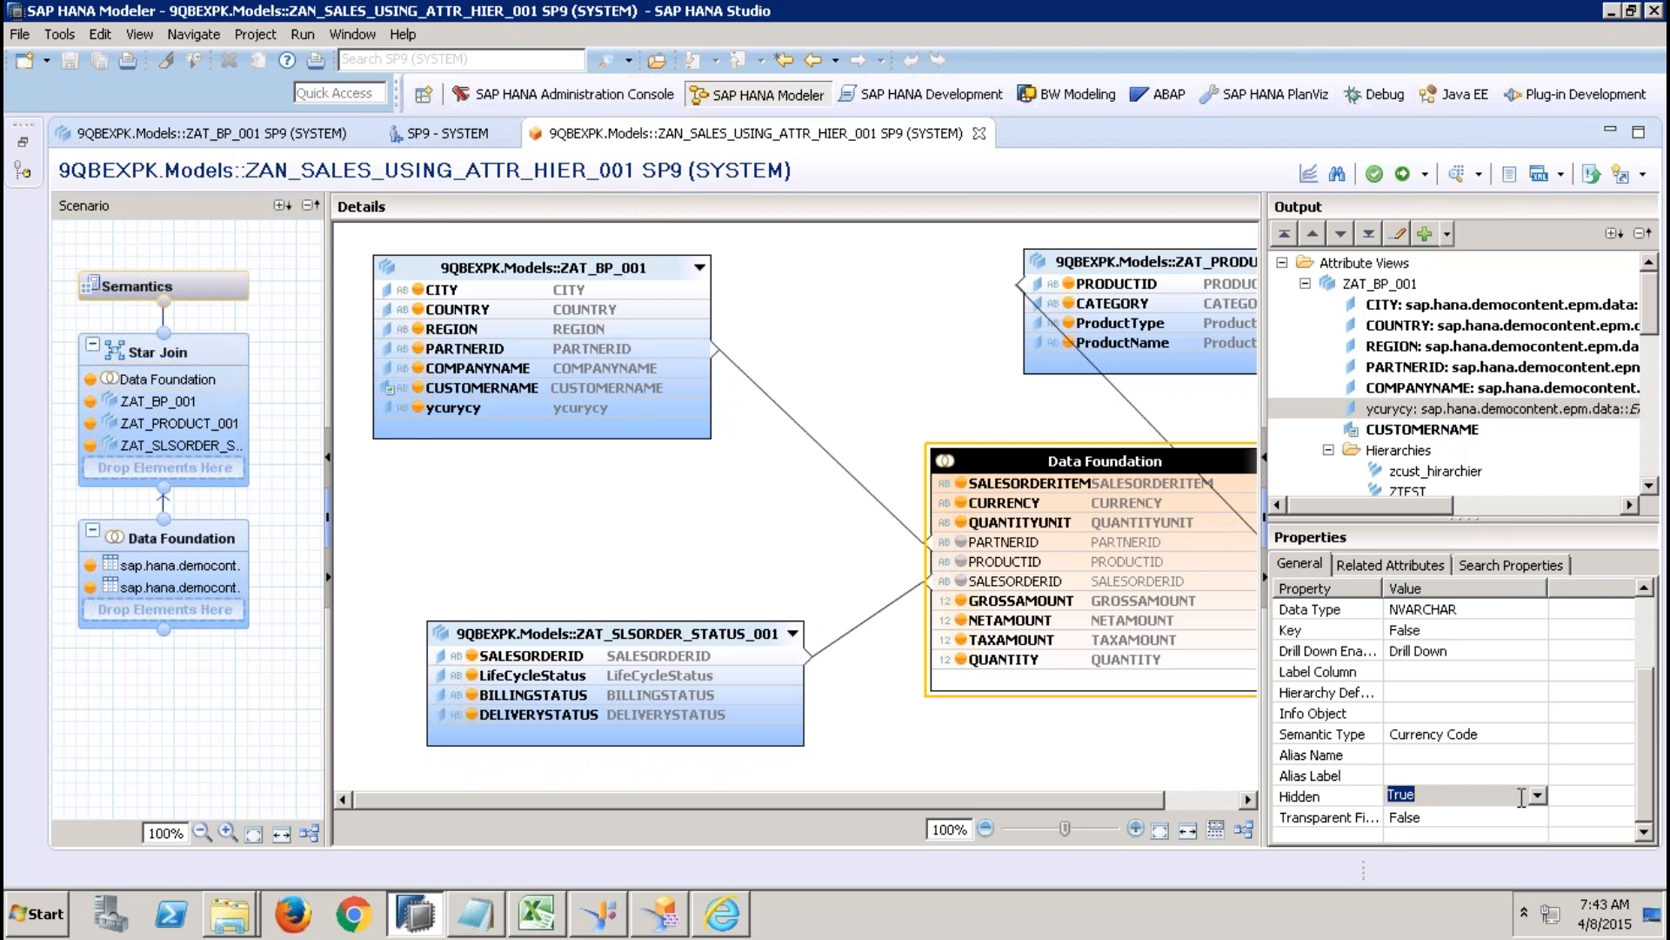
{"action": "left_click", "coordinate": [1538, 797]}
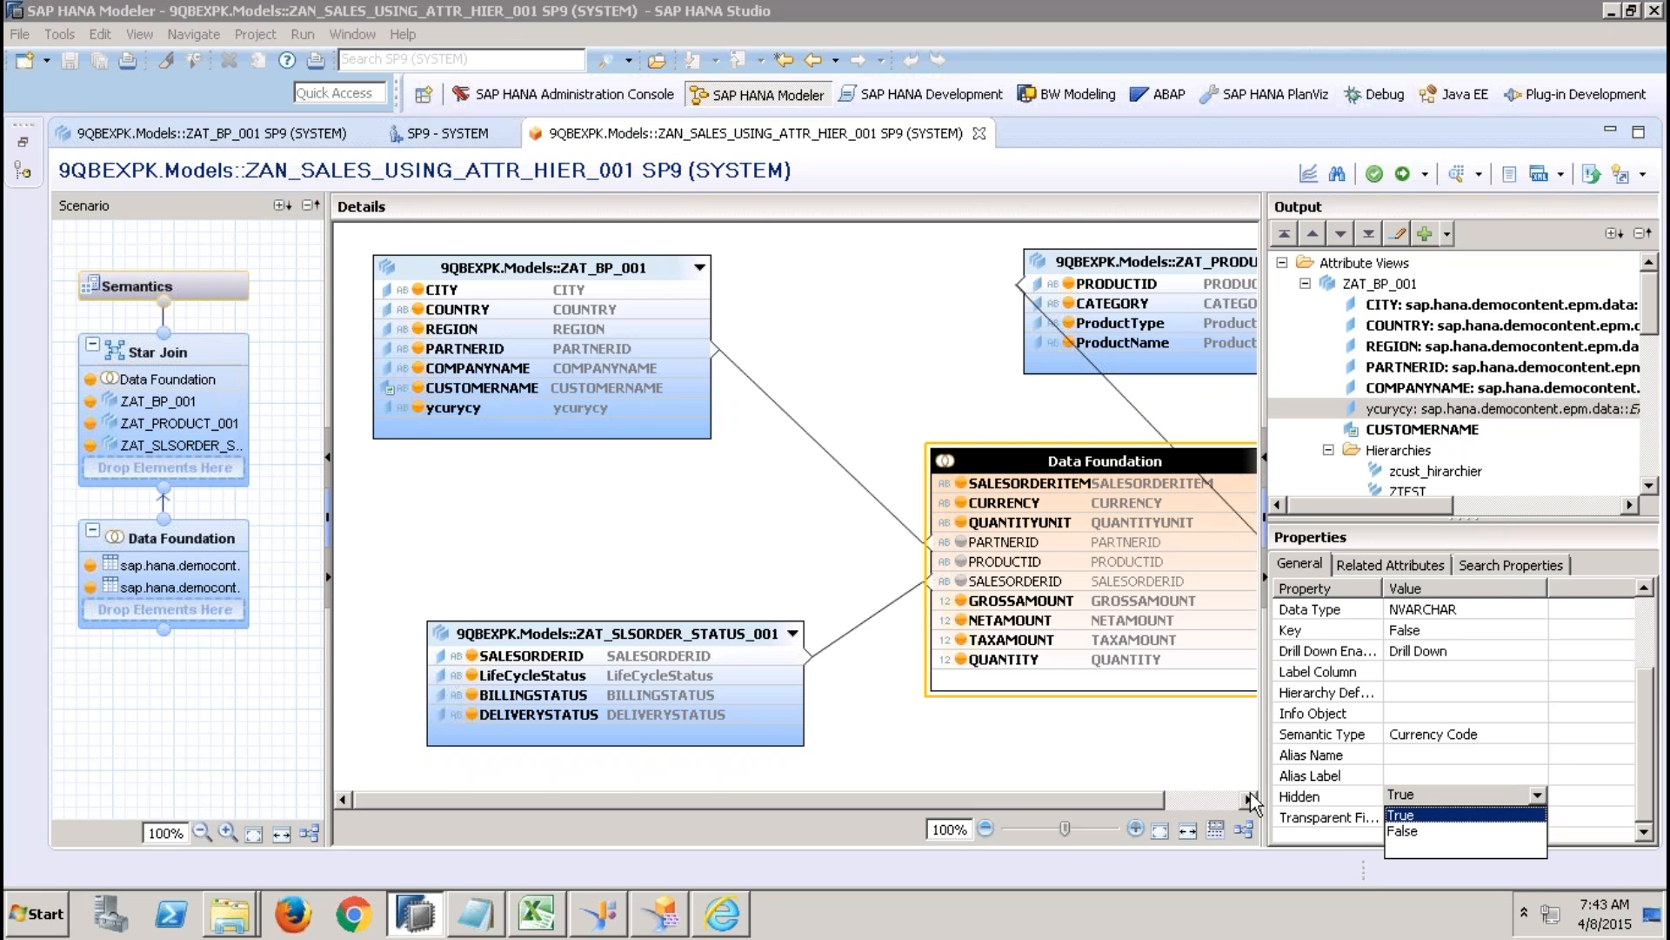
{"action": "left_click", "coordinate": [1171, 758]}
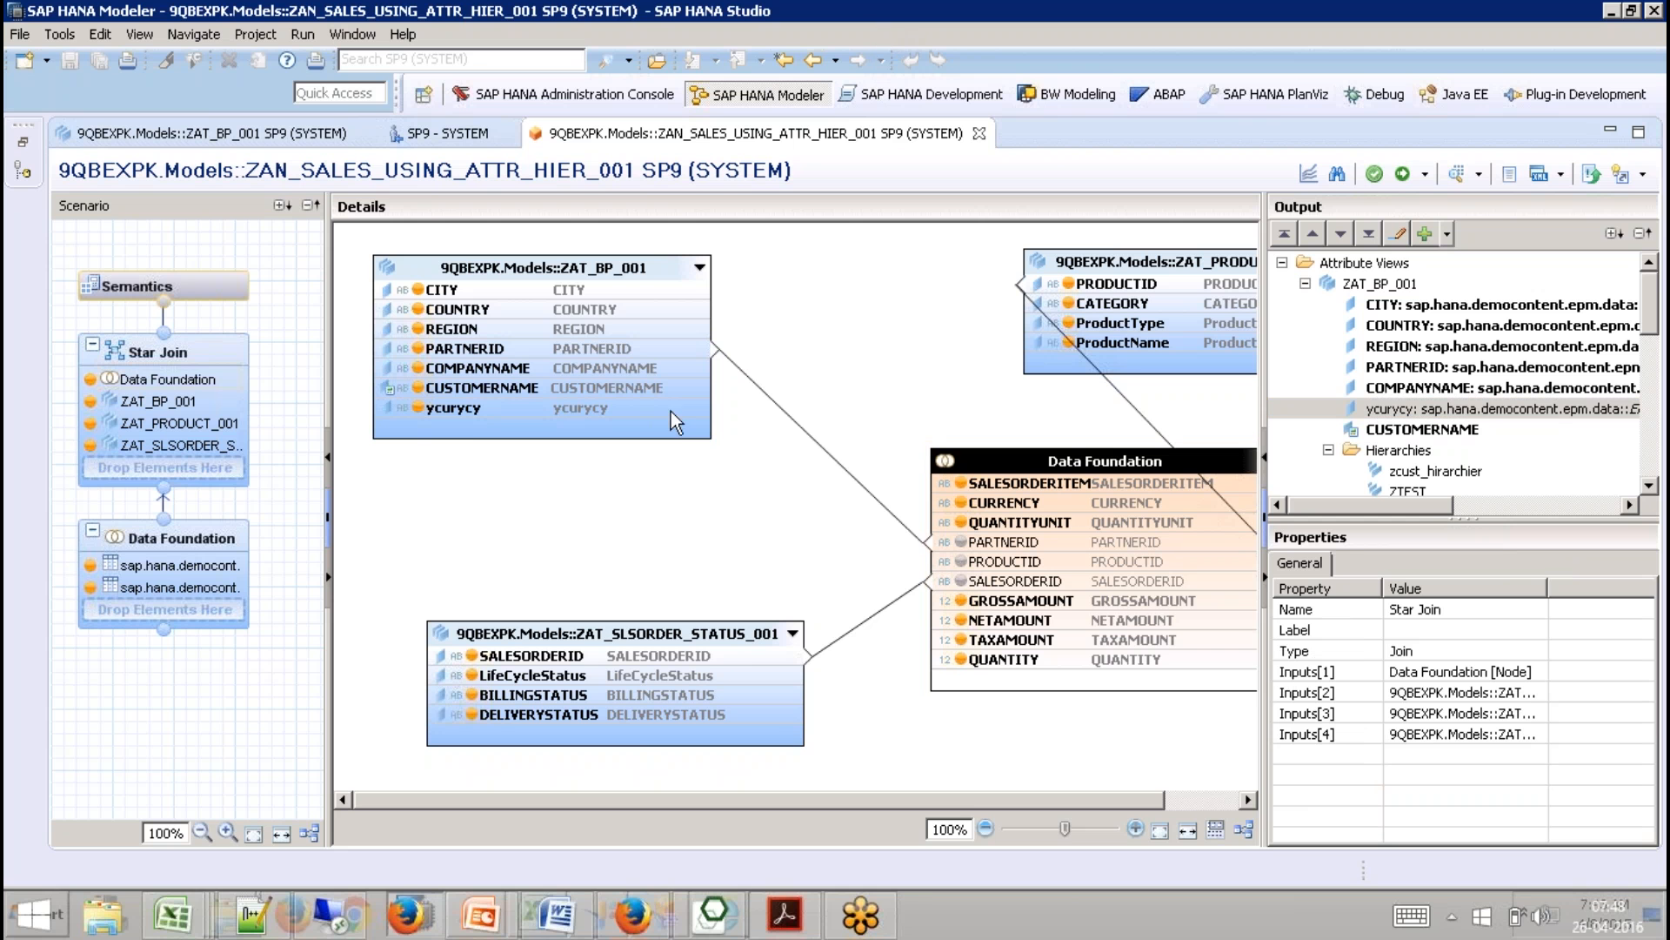
{"action": "left_click", "coordinate": [216, 349]}
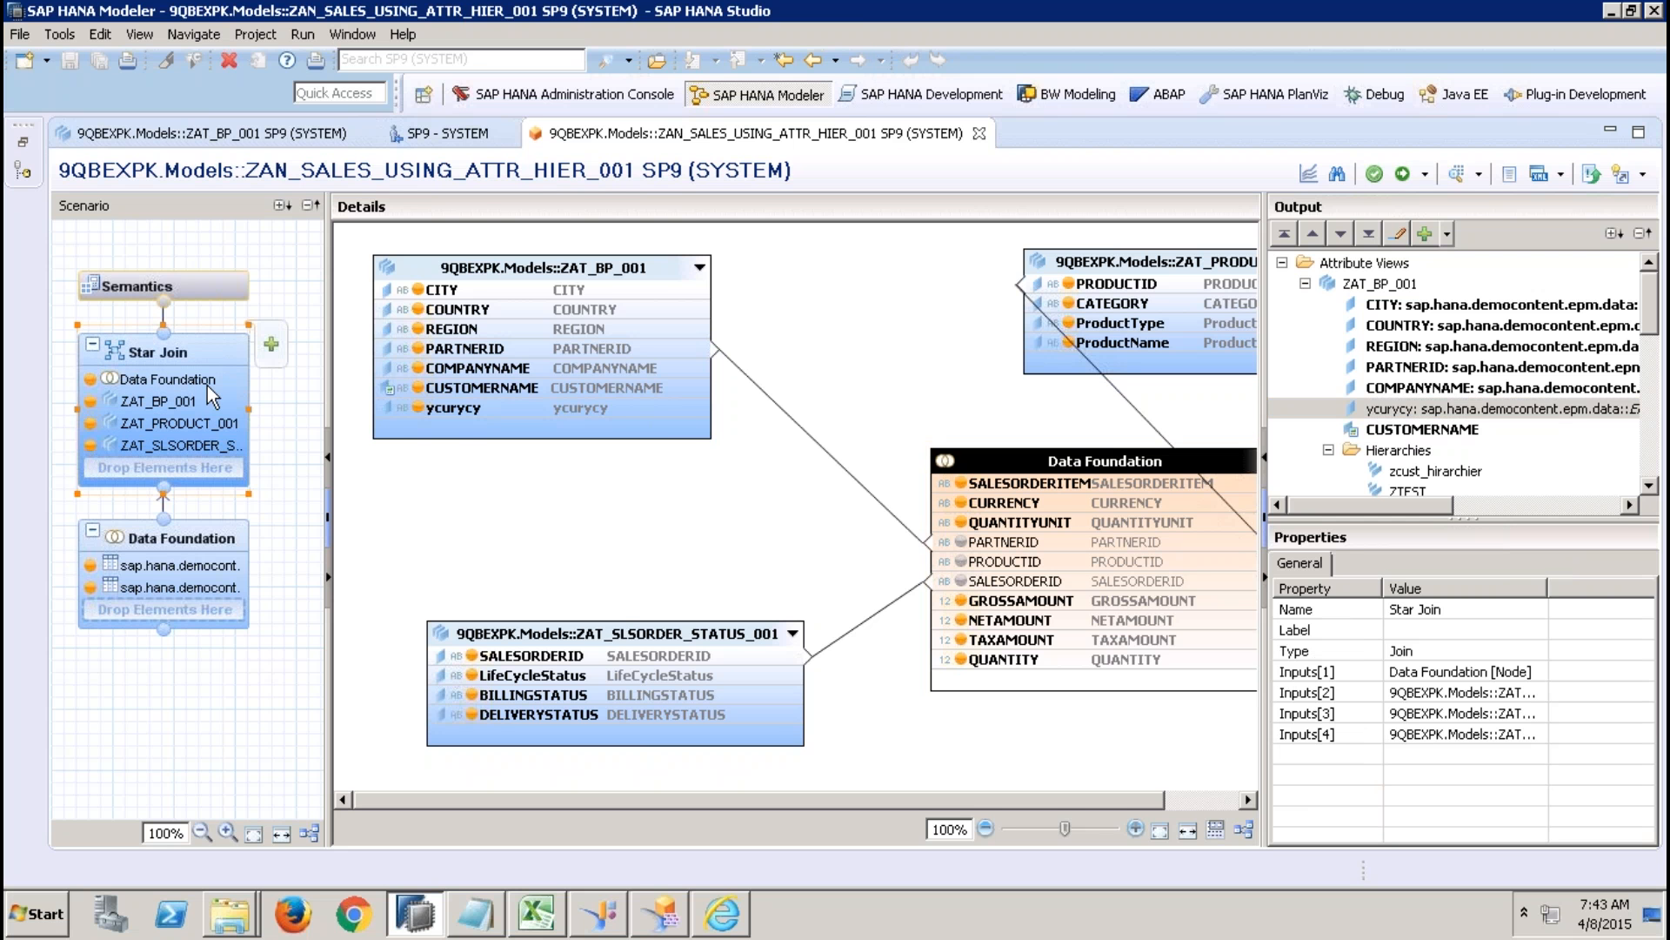
{"action": "left_click", "coordinate": [220, 539]}
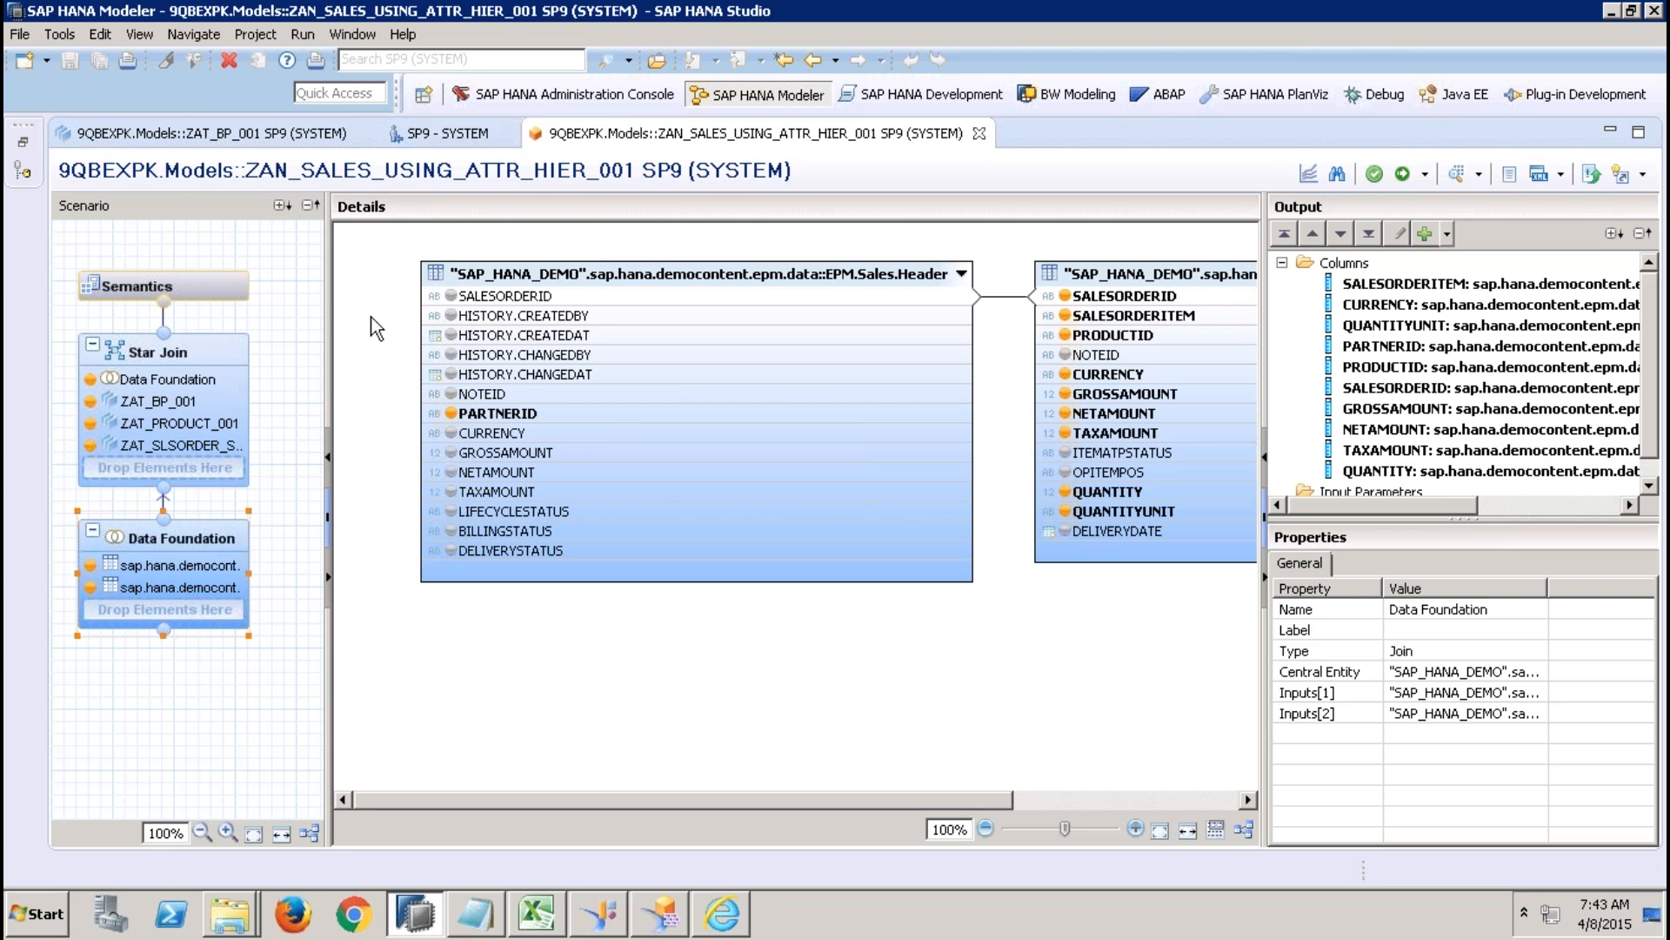
Display the hierarchies of the ZAT_BP_001 attribute view and restore the systems tree to look through the users.
{"action": "left_click", "coordinate": [269, 135]}
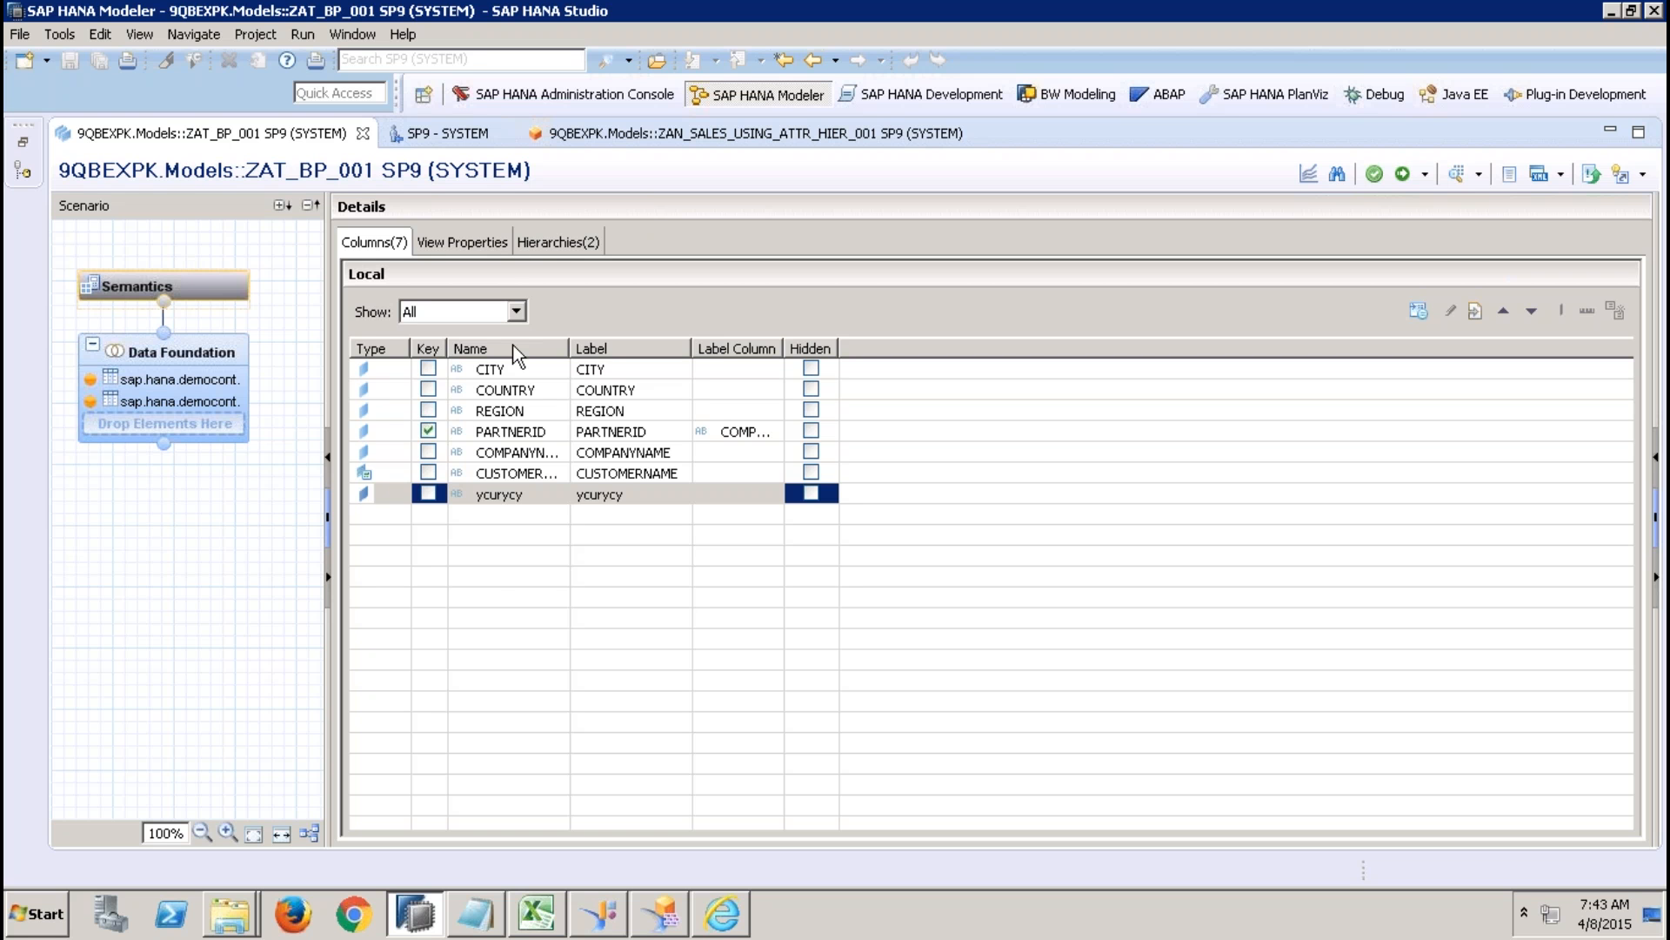
{"action": "left_click", "coordinate": [548, 244]}
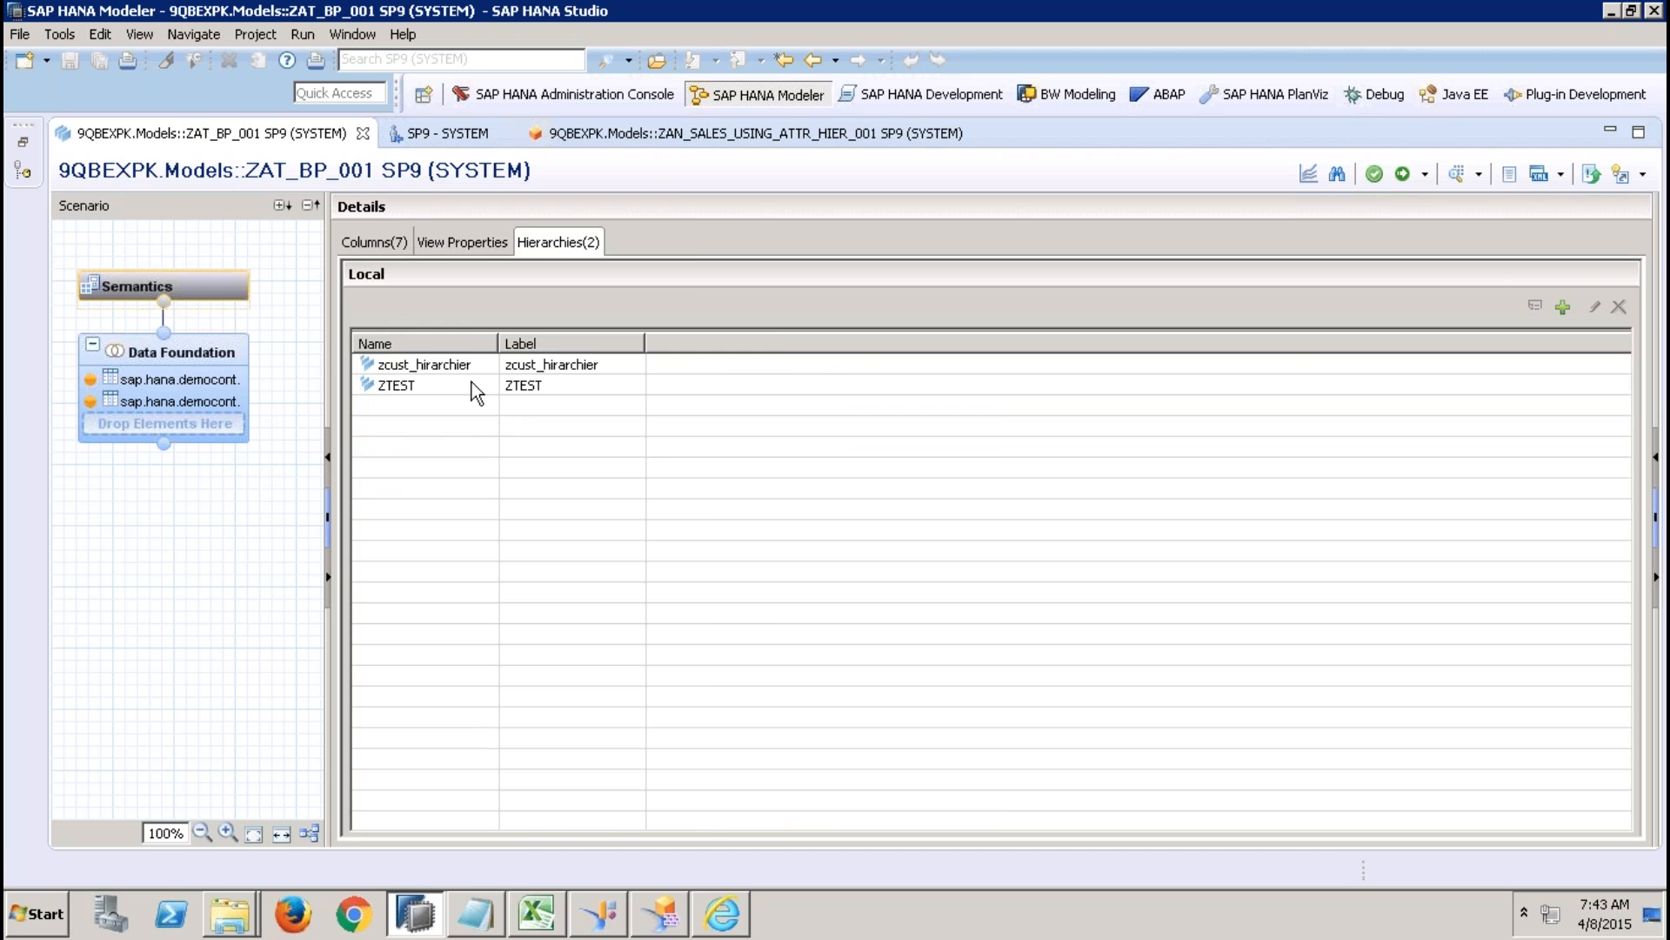
{"action": "left_click", "coordinate": [20, 143]}
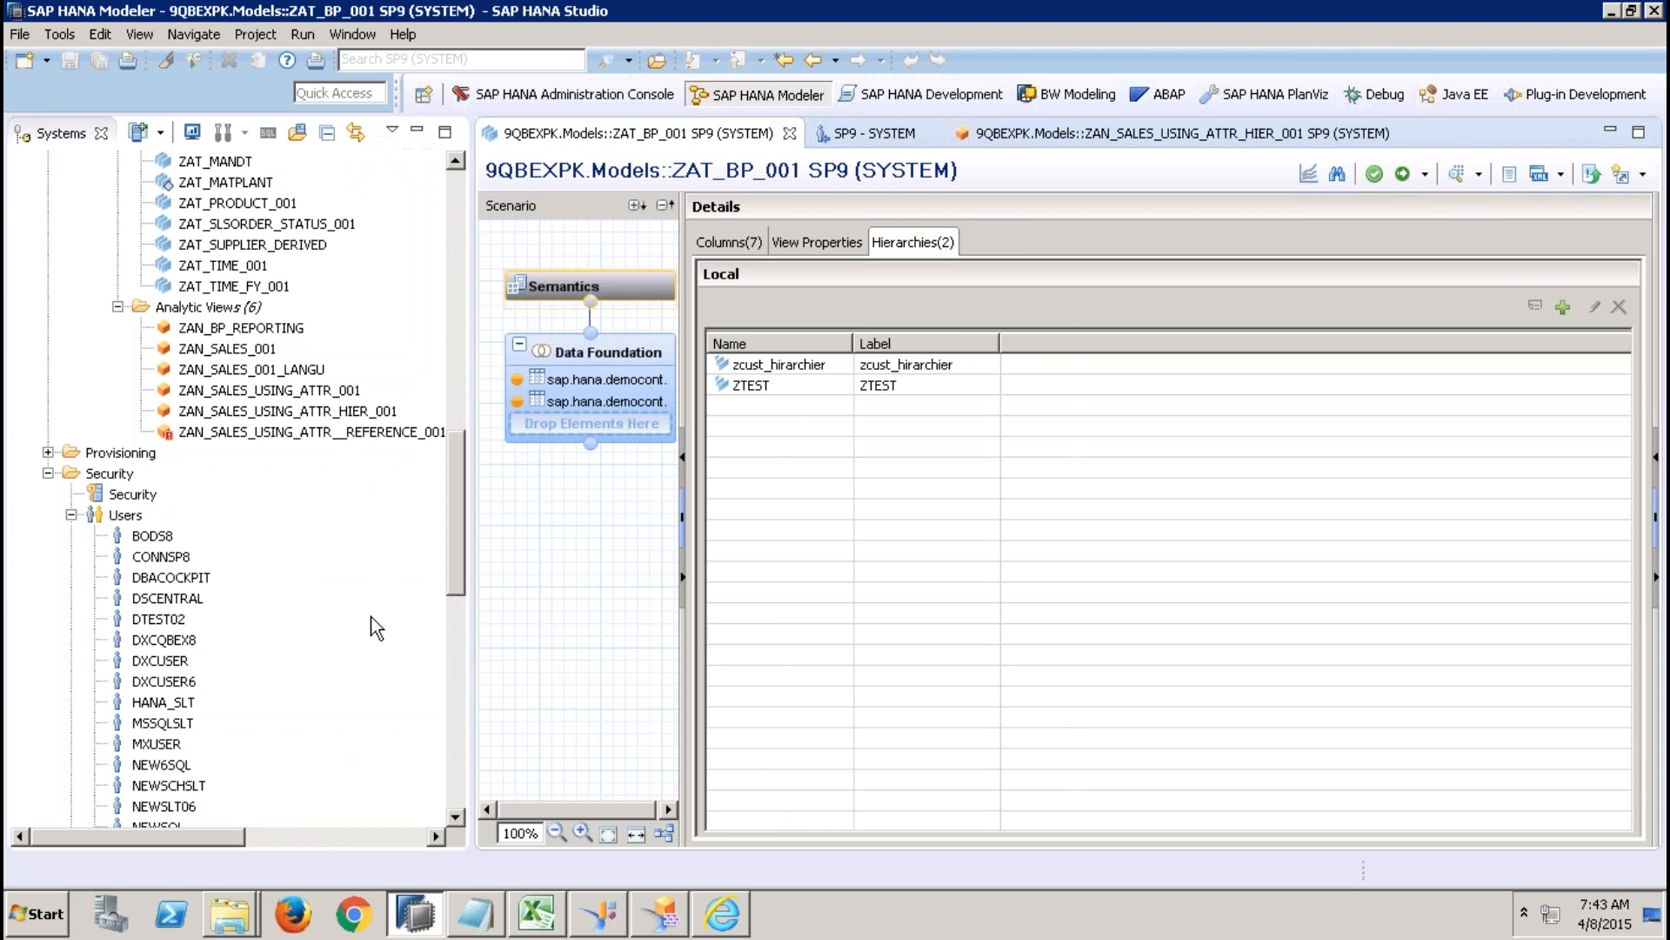
{"action": "left_click", "coordinate": [457, 696]}
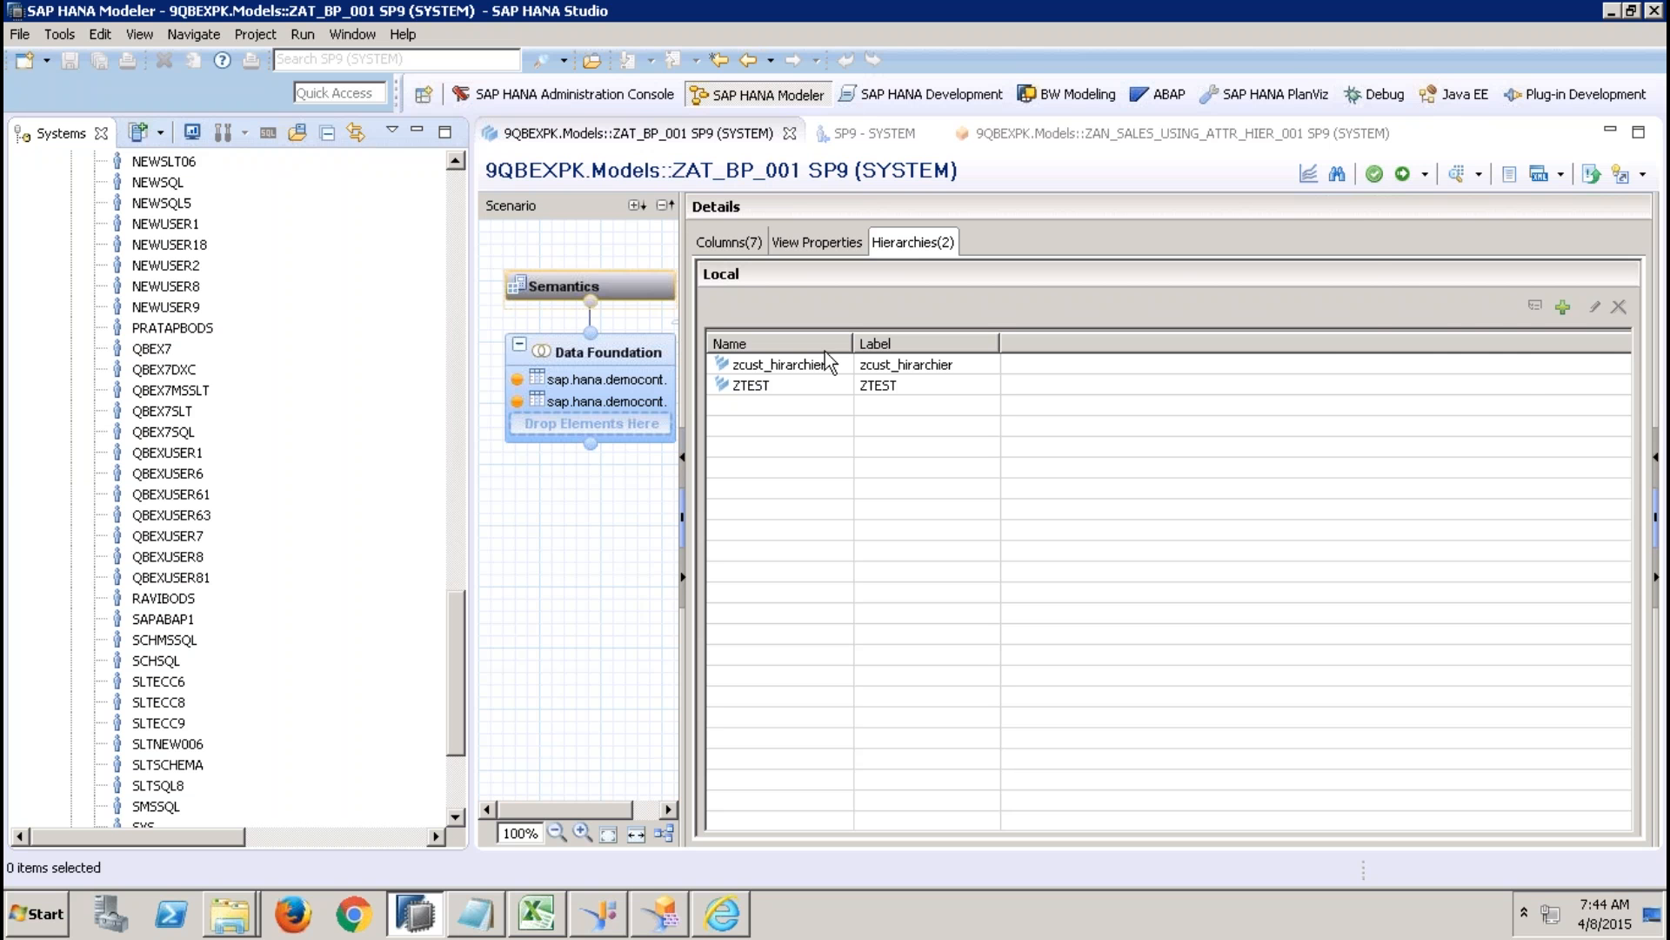
Inspect the Addresses table in ZAT_BP_001's data foundation and its hierarchies zcust_hirarchier and ZTEST.
{"action": "left_click", "coordinate": [657, 357]}
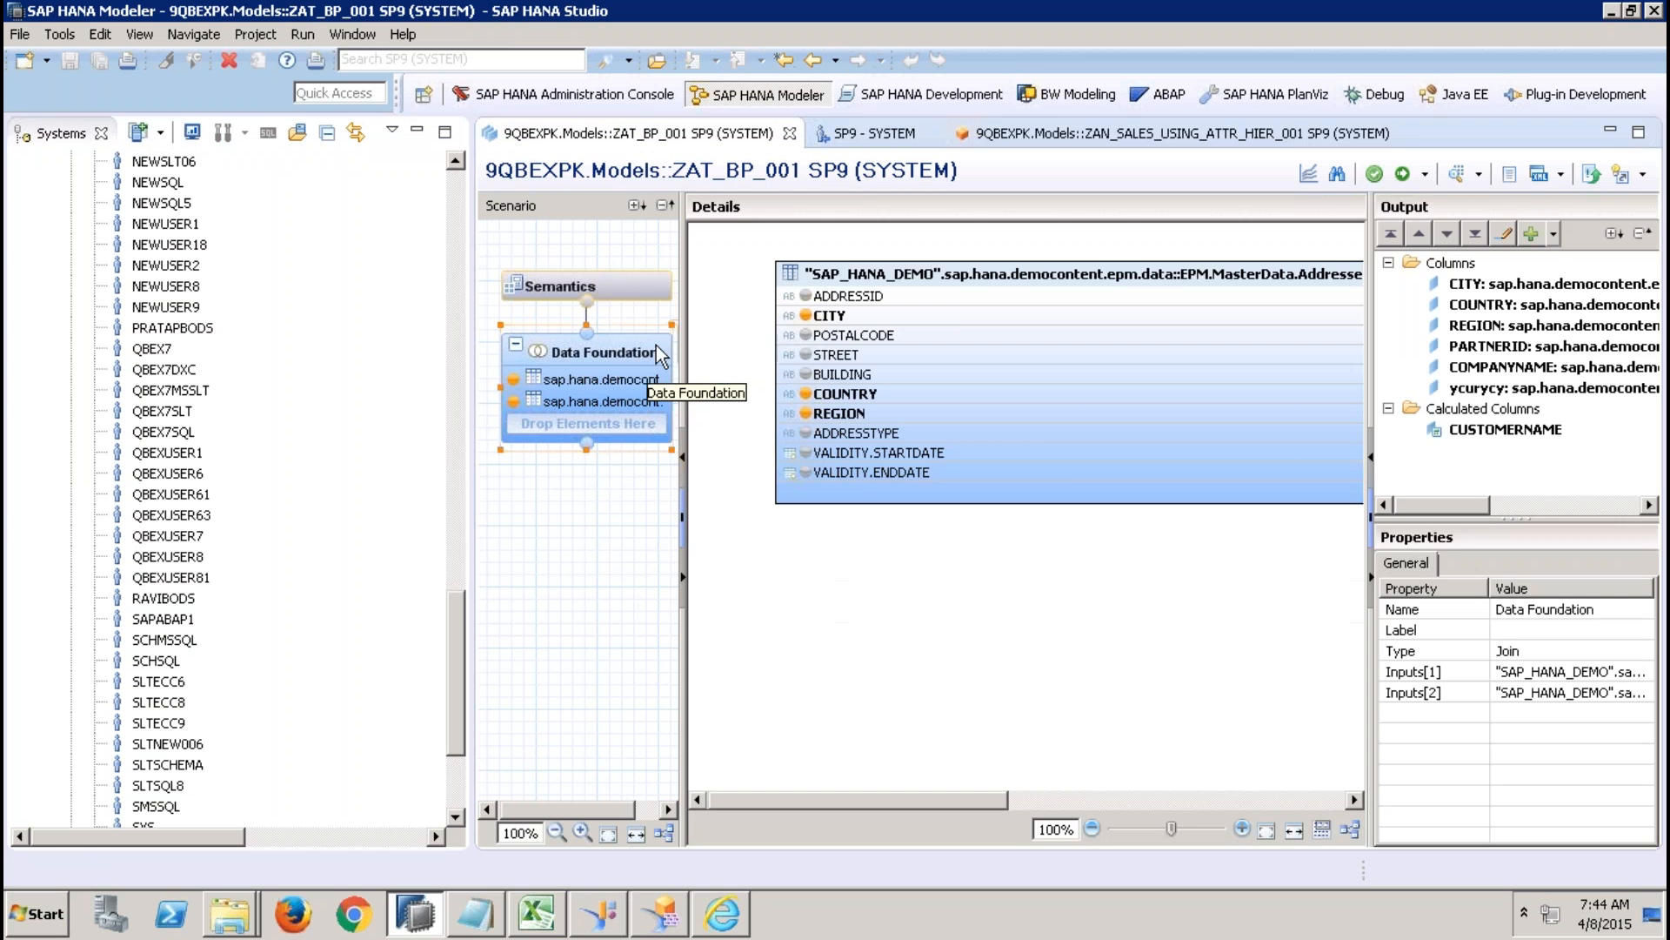
{"action": "left_click", "coordinate": [983, 275]}
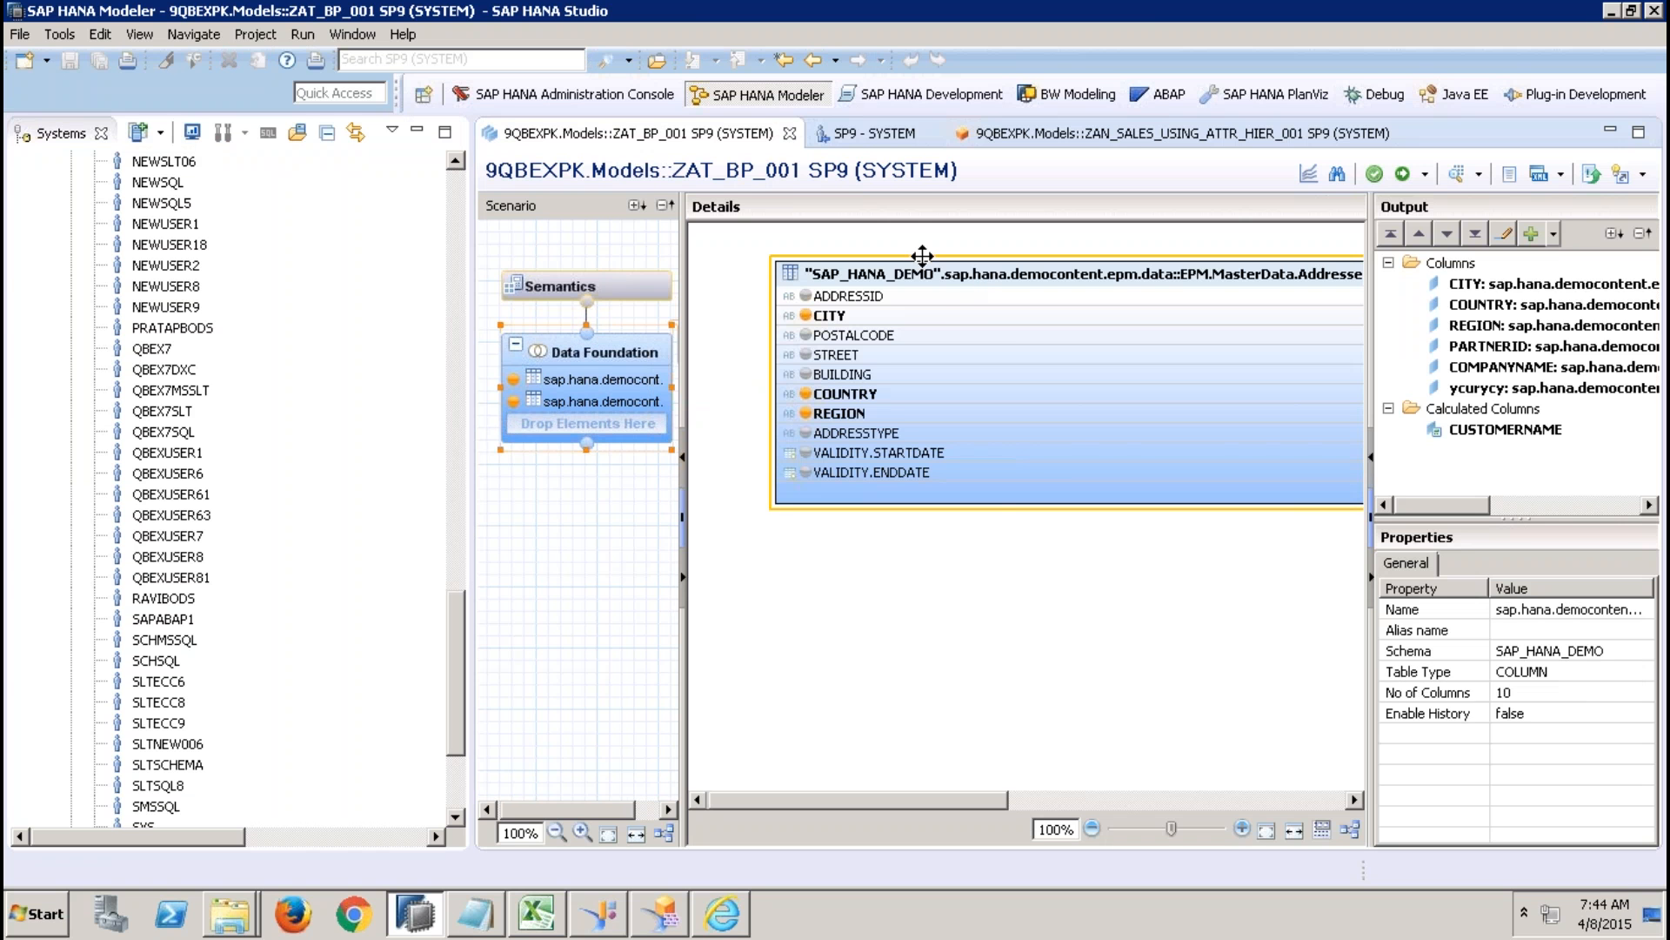
{"action": "left_click", "coordinate": [625, 286]}
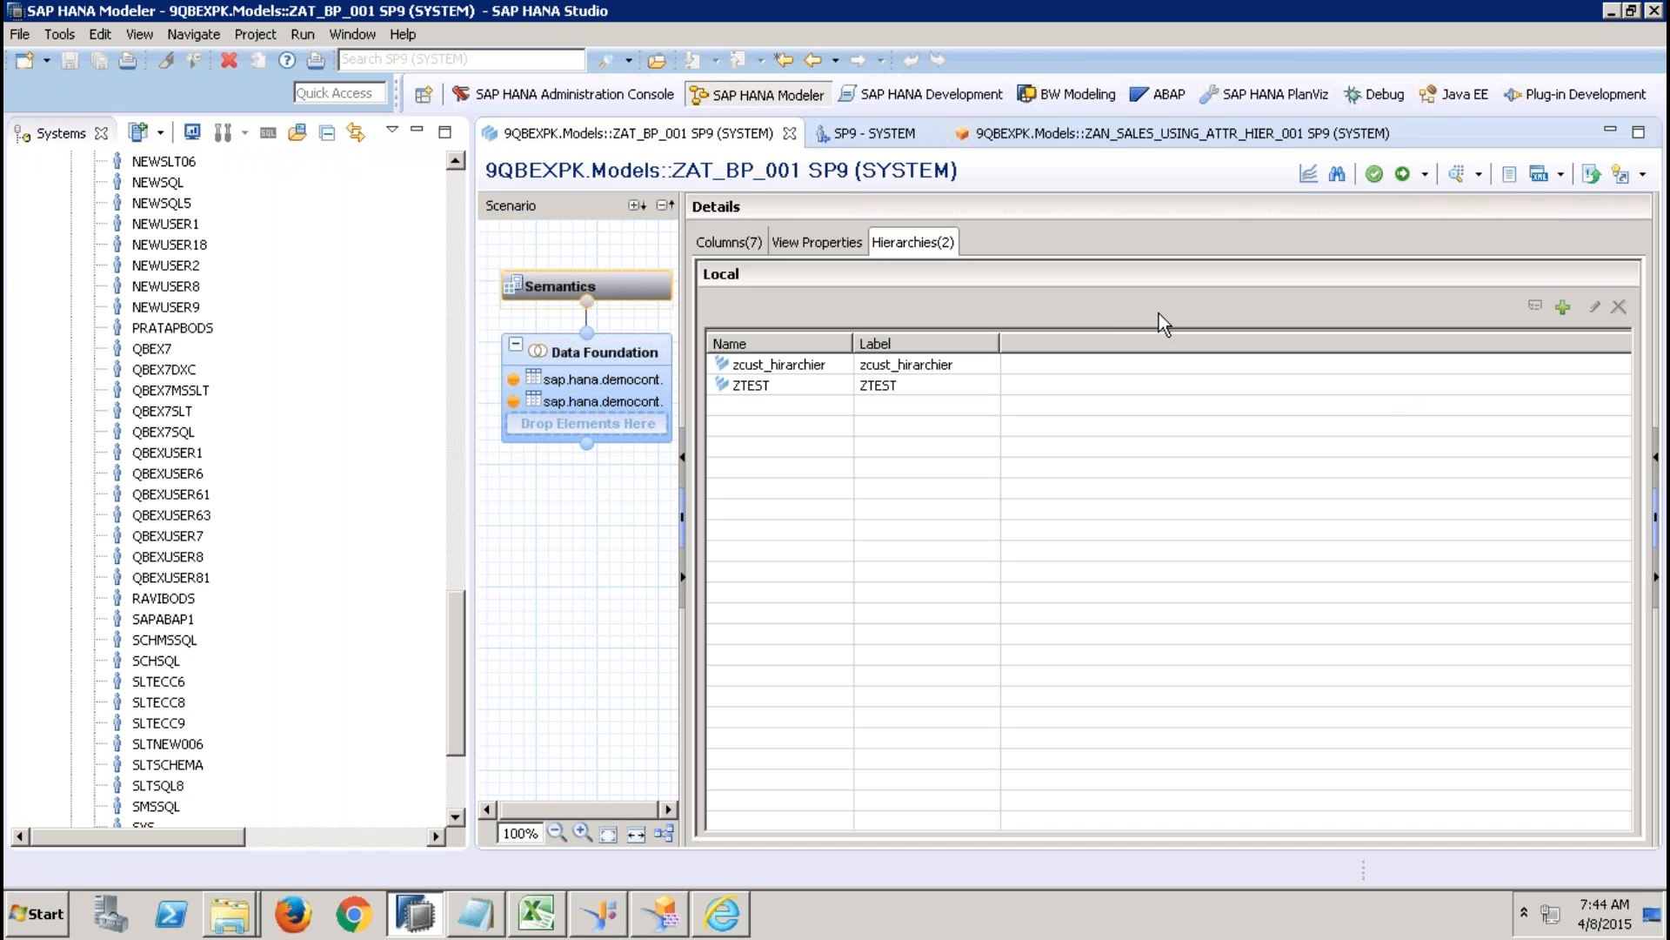
{"action": "left_click", "coordinate": [740, 365]}
{"action": "left_click", "coordinate": [746, 389]}
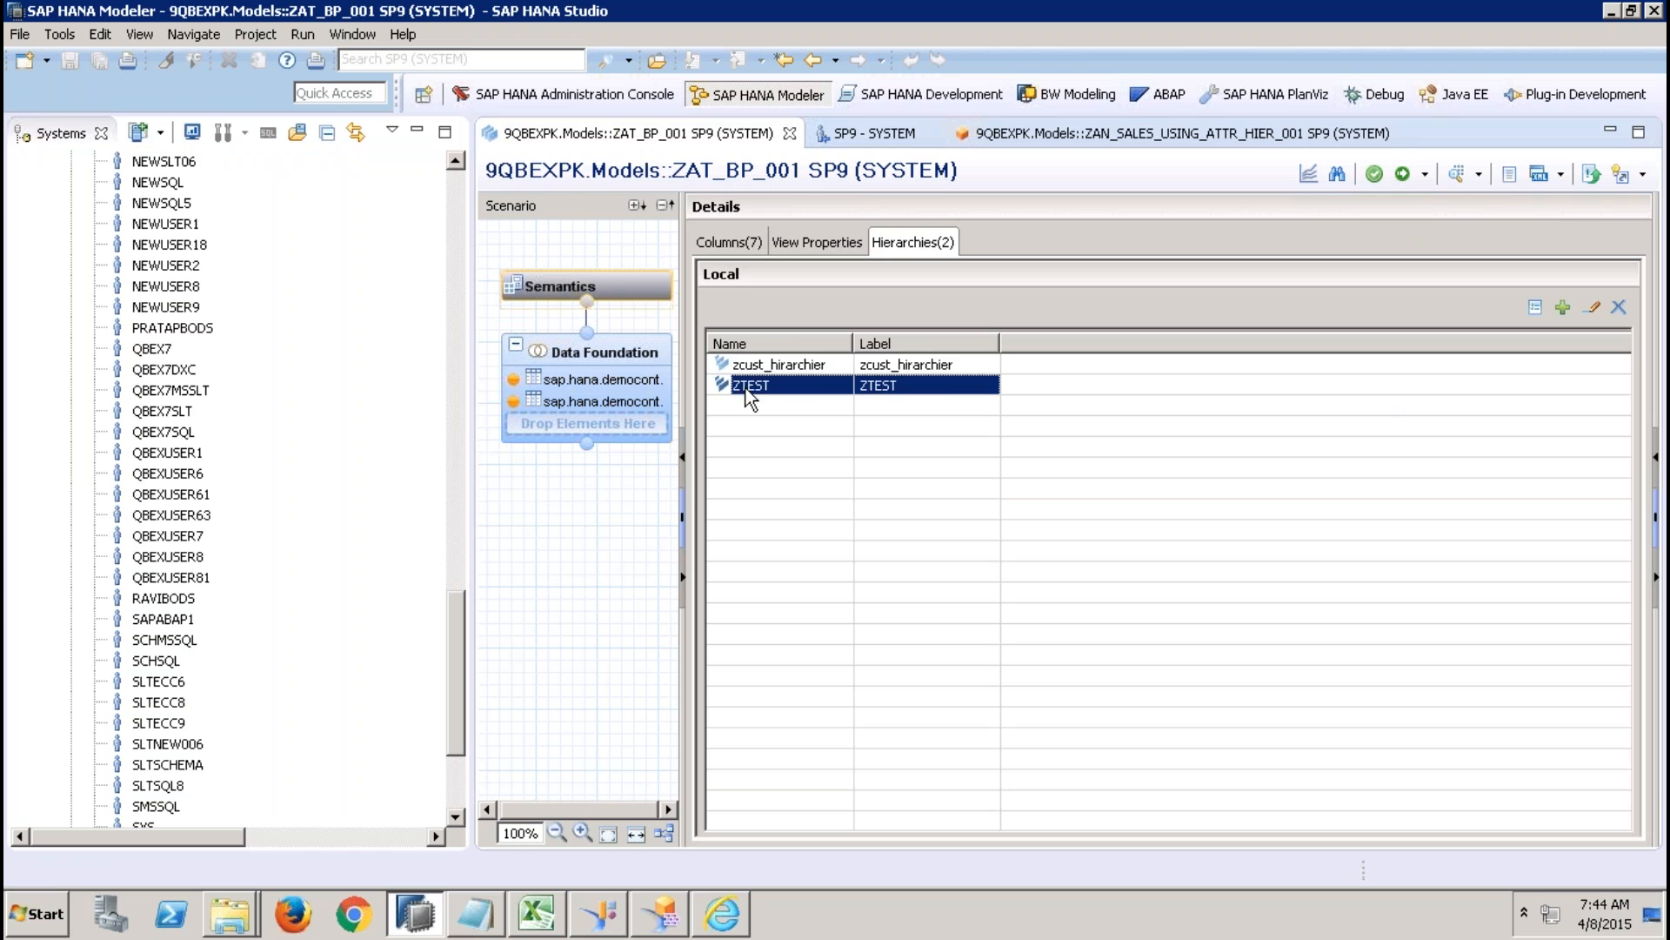
{"action": "left_click", "coordinate": [761, 365]}
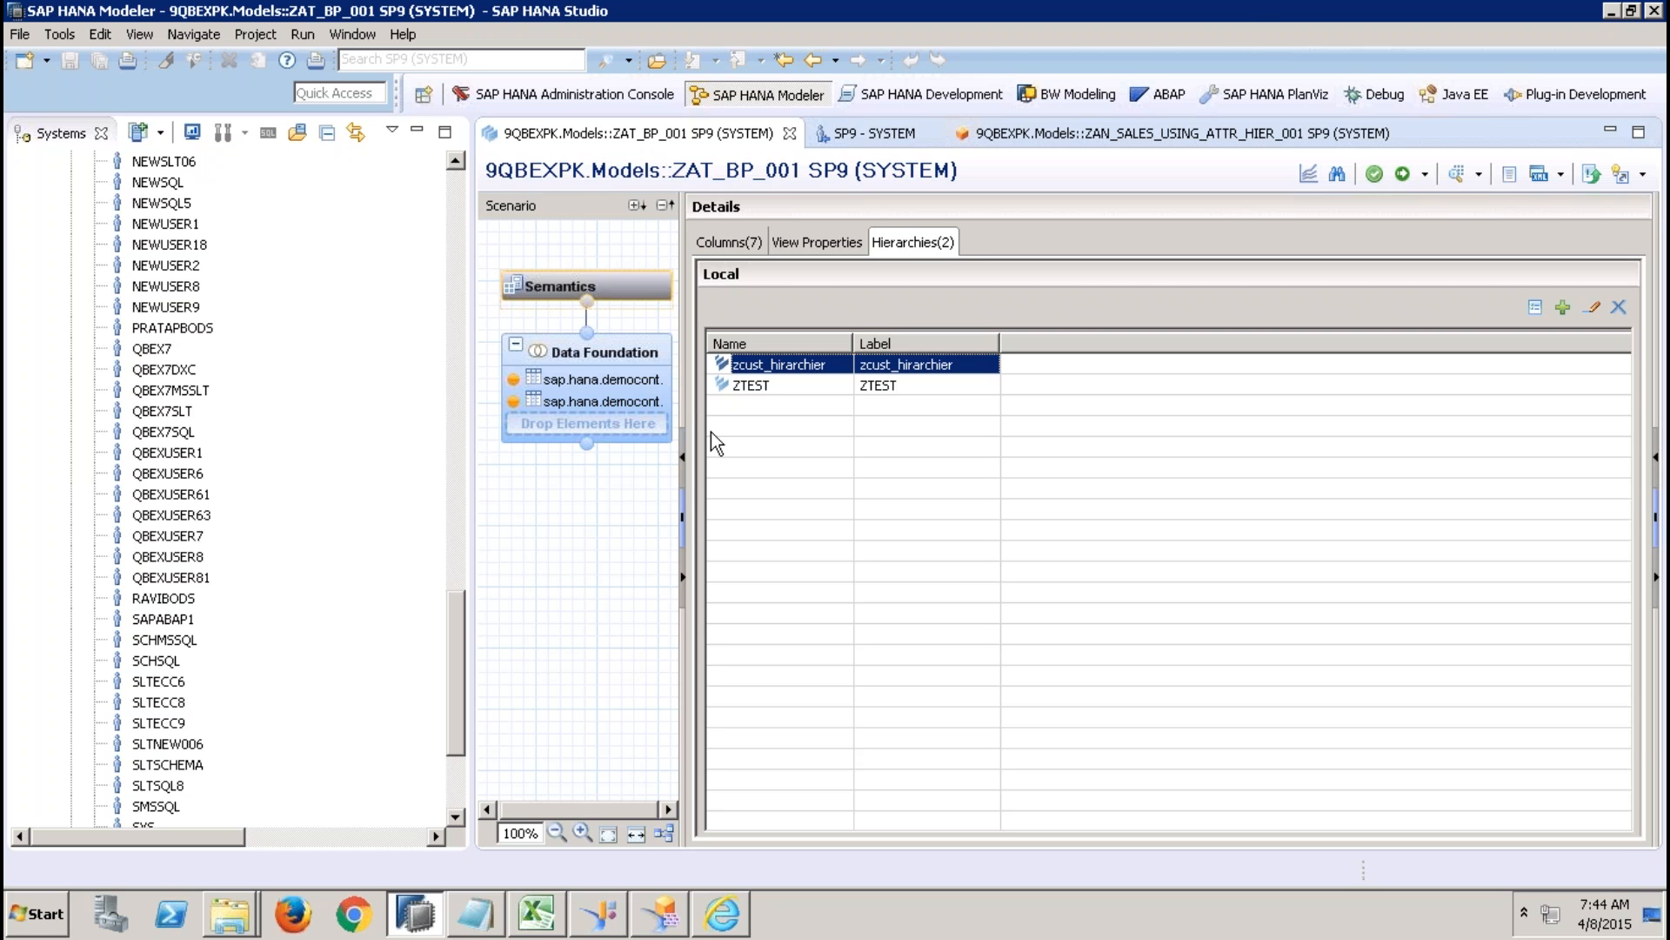
Highlight the Notepad line "grant select access on schema to sys repo" and return to SAP HANA Studio.
{"action": "left_click", "coordinate": [485, 913]}
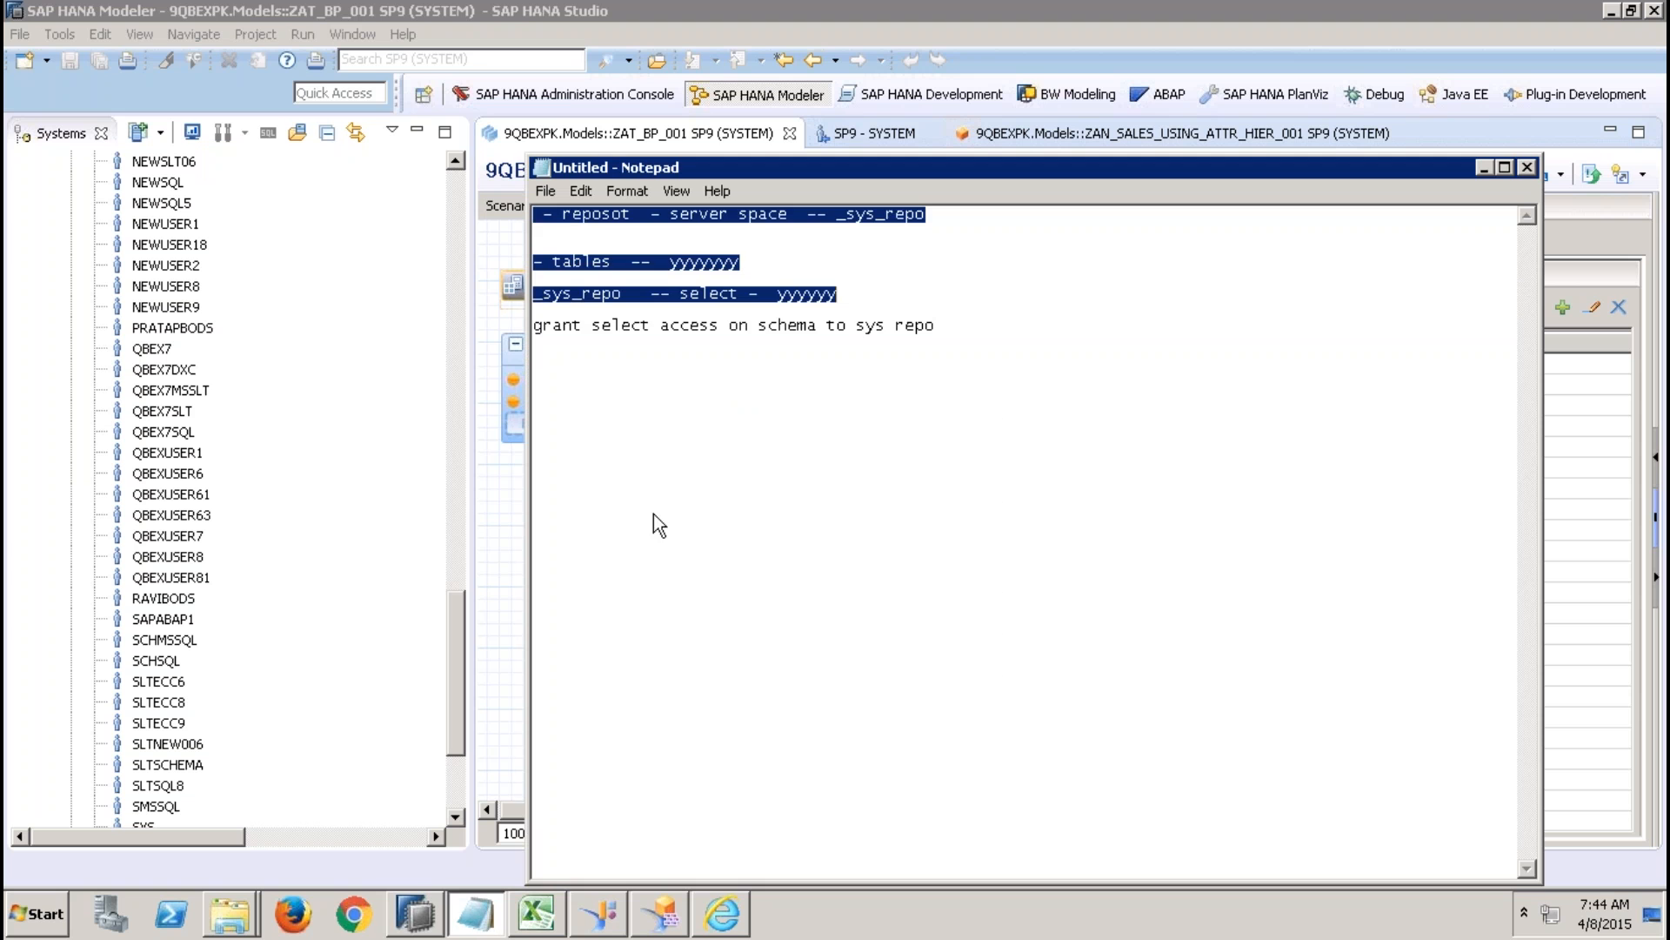
{"action": "left_click_drag", "start_coordinate": [960, 325], "coordinate": [605, 312]}
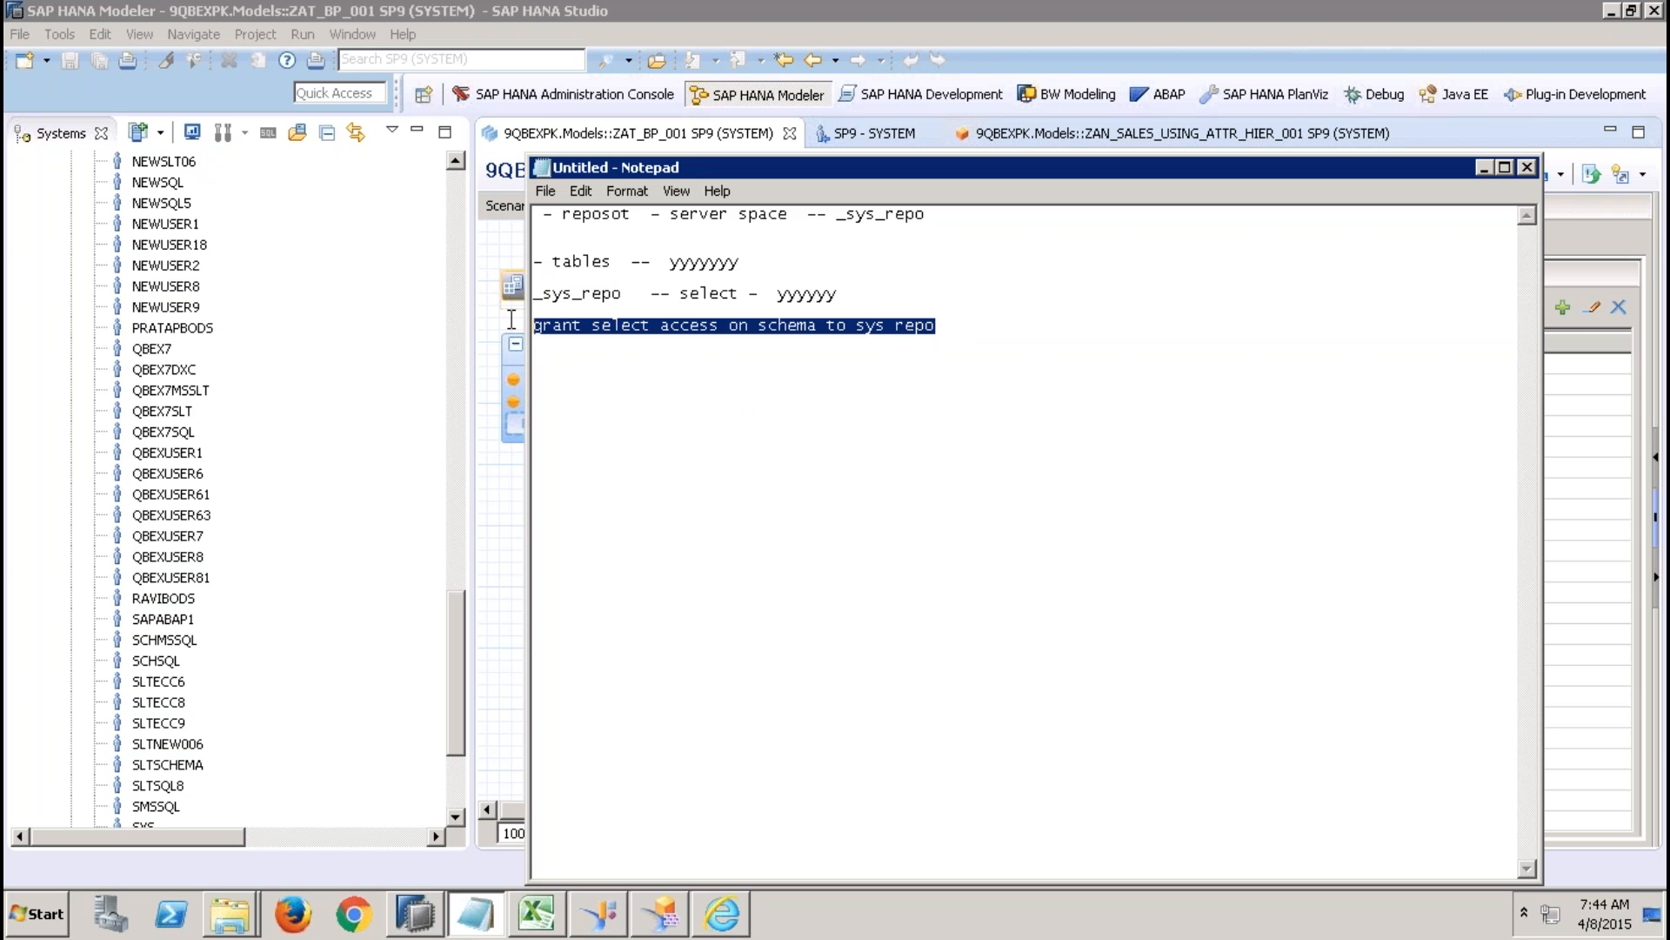
{"action": "left_click", "coordinate": [463, 275]}
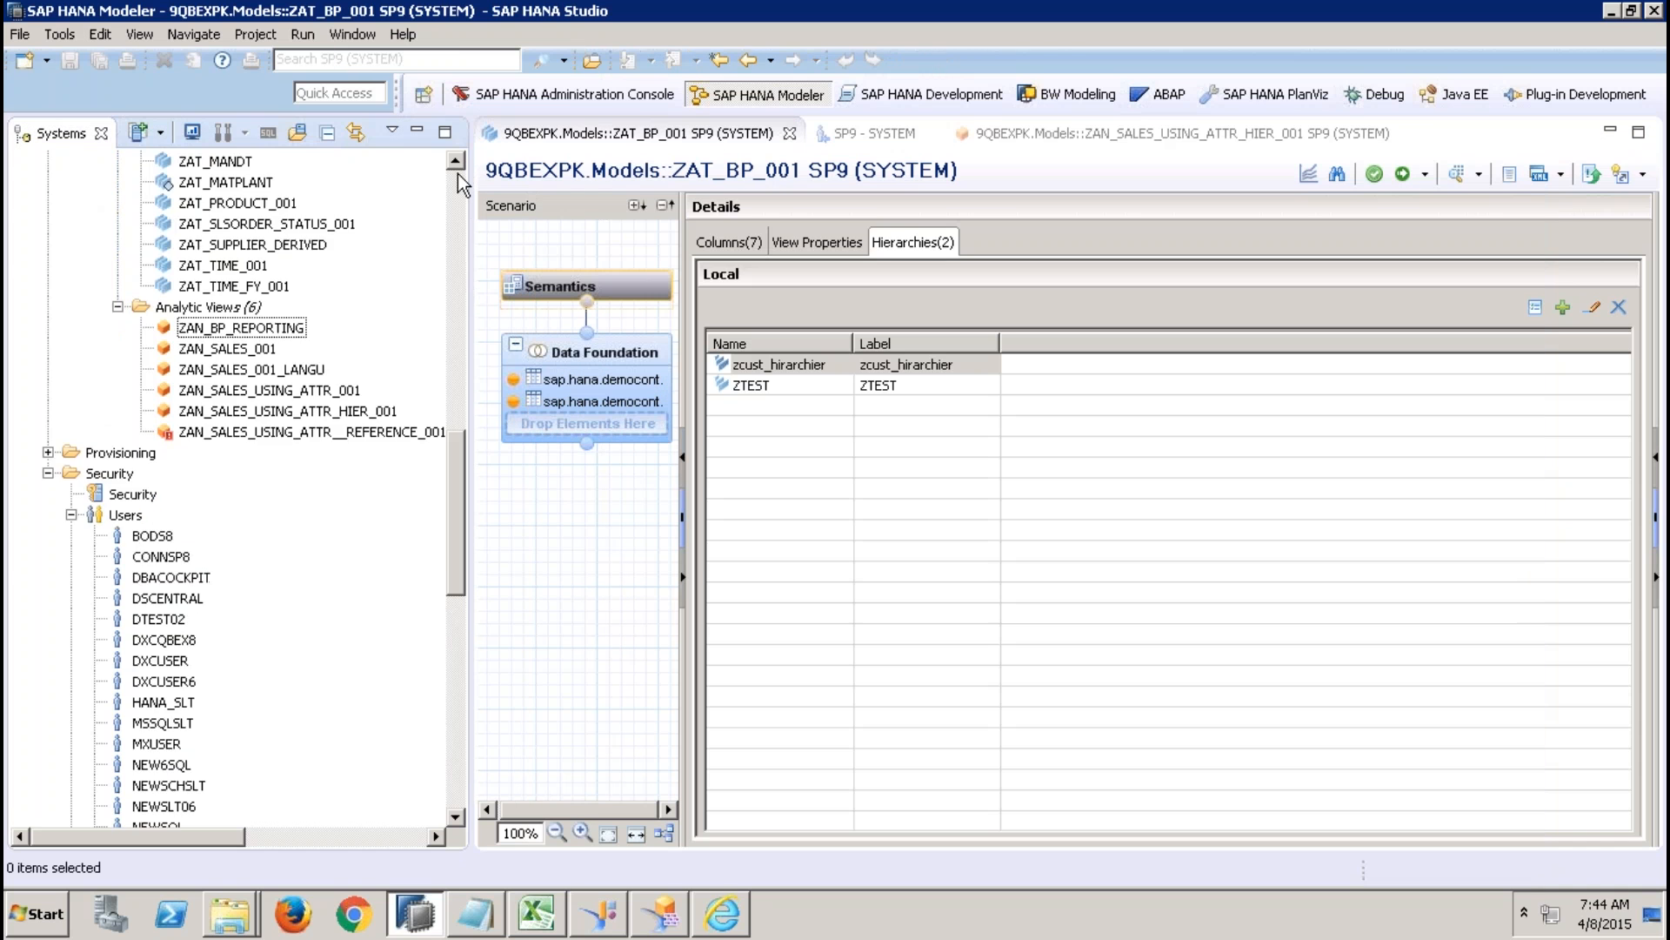
Collapse the _SYS_BIC schema and the 9QBEXPK package in the systems tree.
{"action": "left_click", "coordinate": [457, 182]}
{"action": "left_click", "coordinate": [457, 181]}
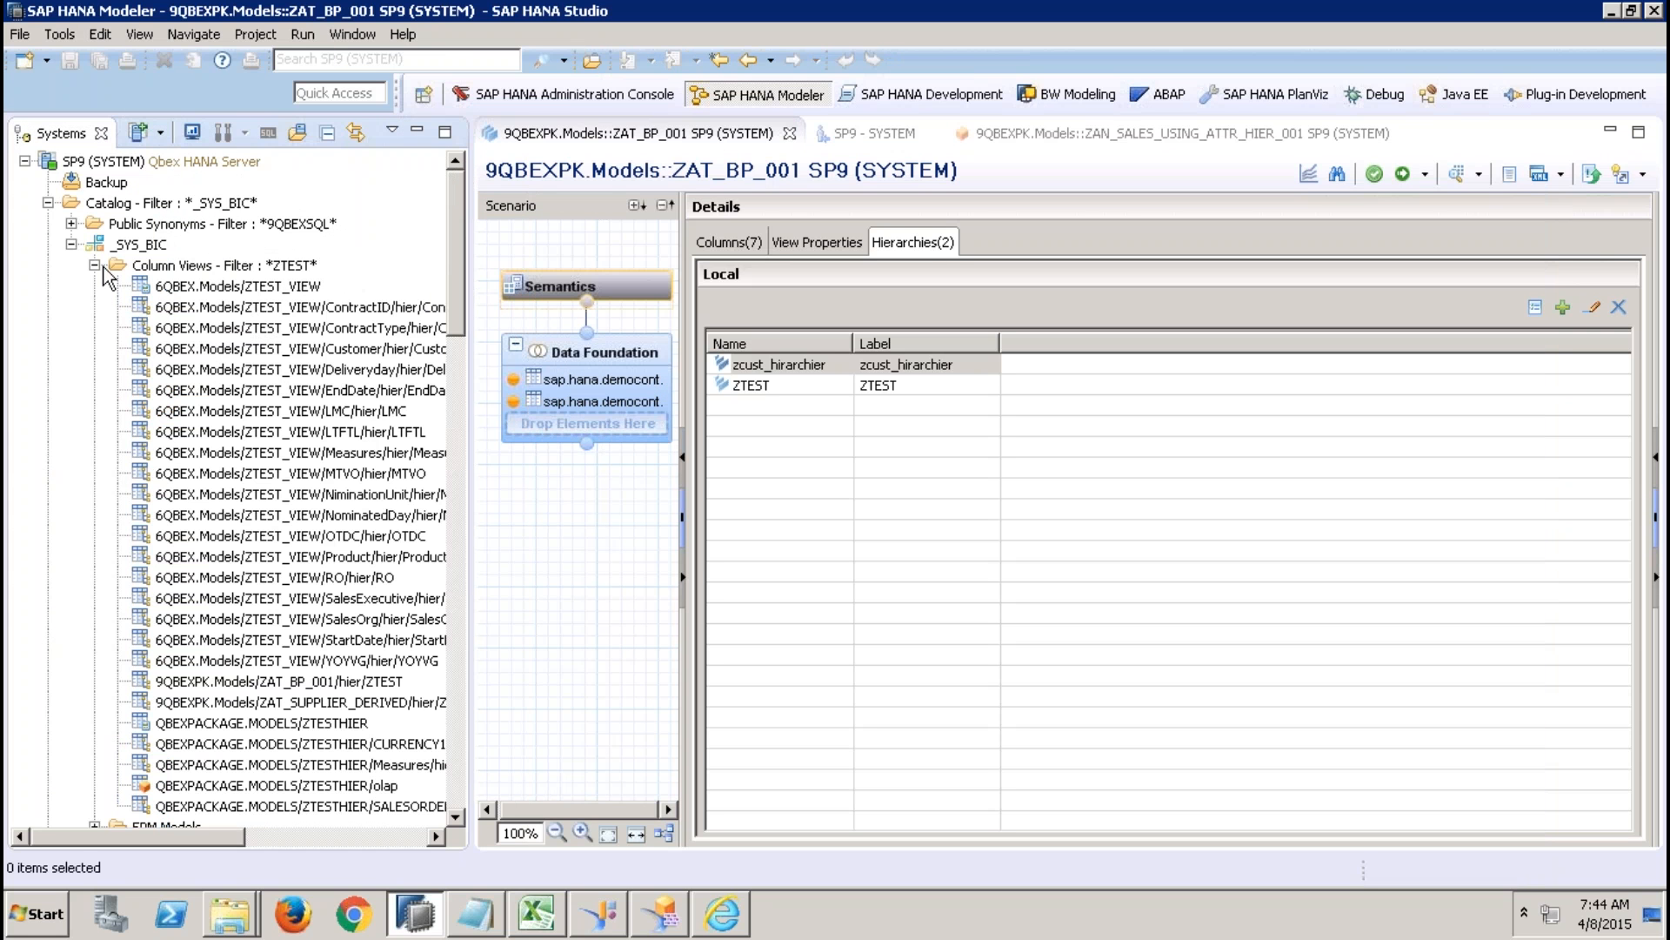
{"action": "left_click", "coordinate": [71, 244]}
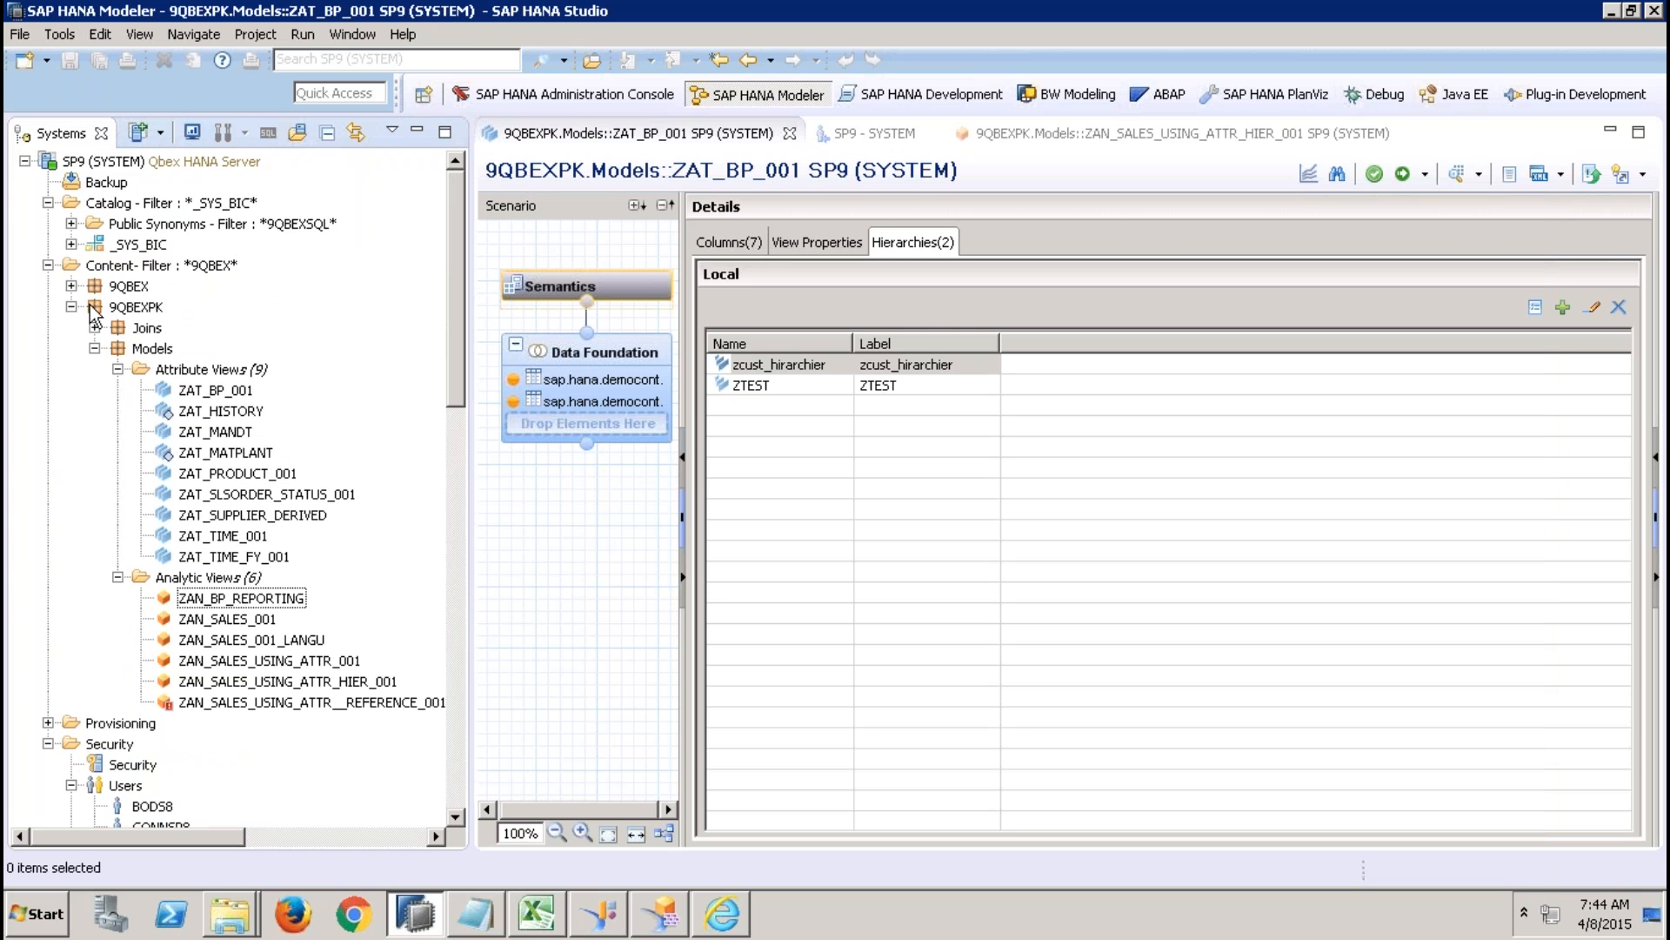
{"action": "left_click", "coordinate": [71, 306]}
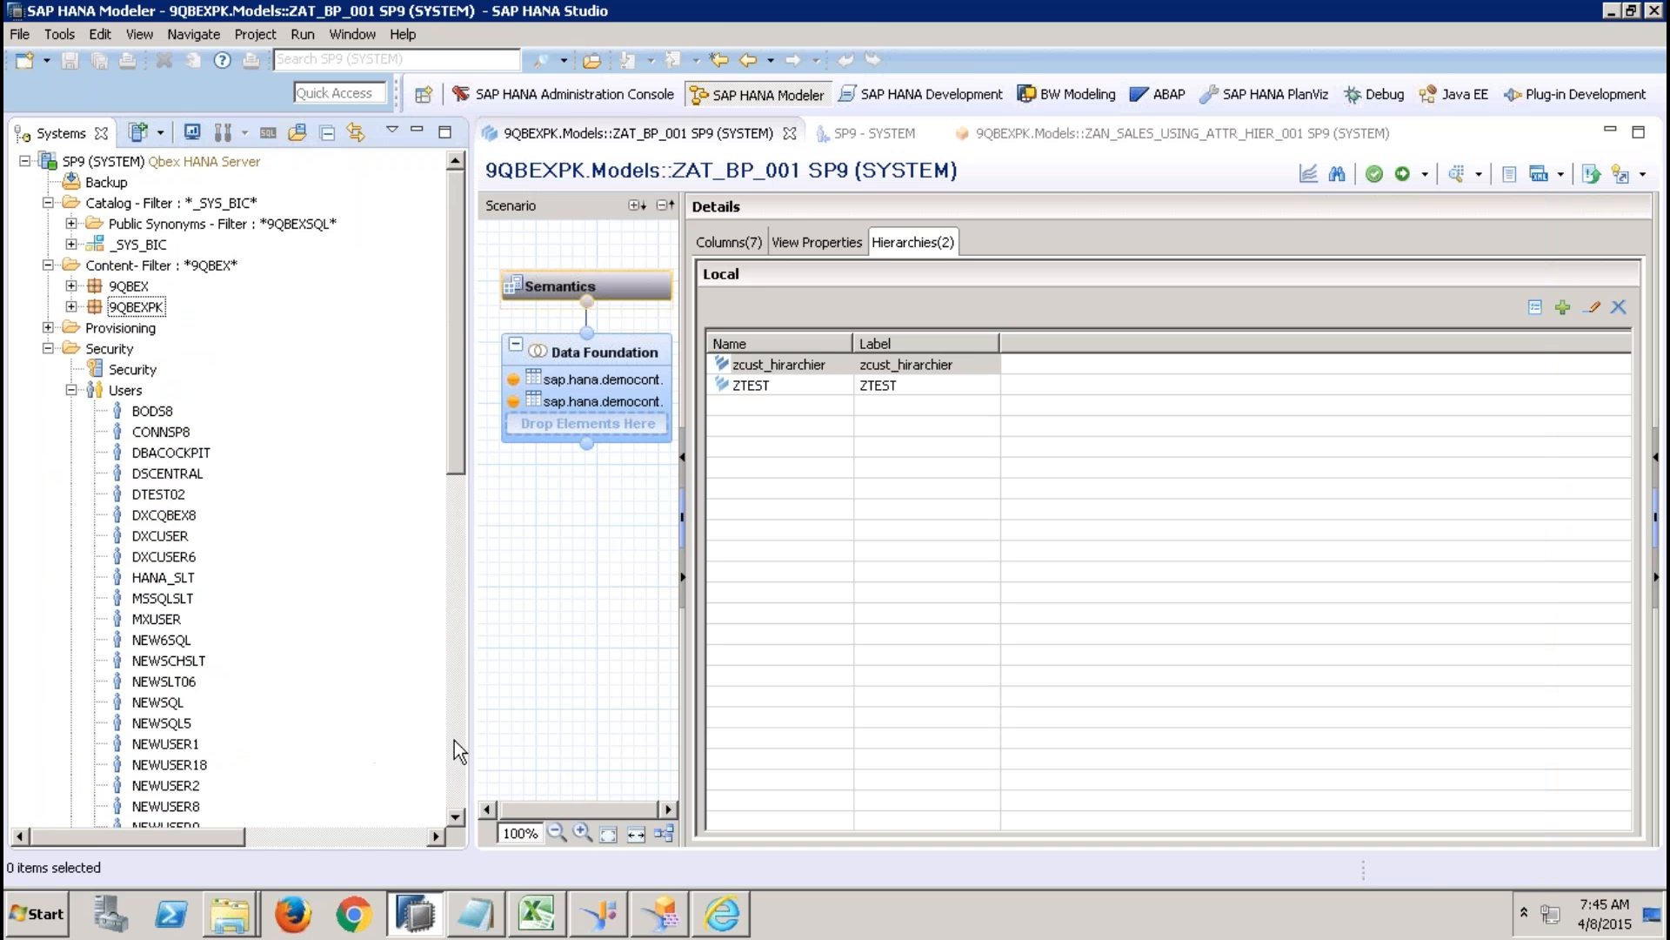
Switch to PowerPoint and present slide 94 with the GRANT SELECT syntax for _SYS_REPO, then end the slide show.
{"action": "left_click", "coordinate": [732, 18]}
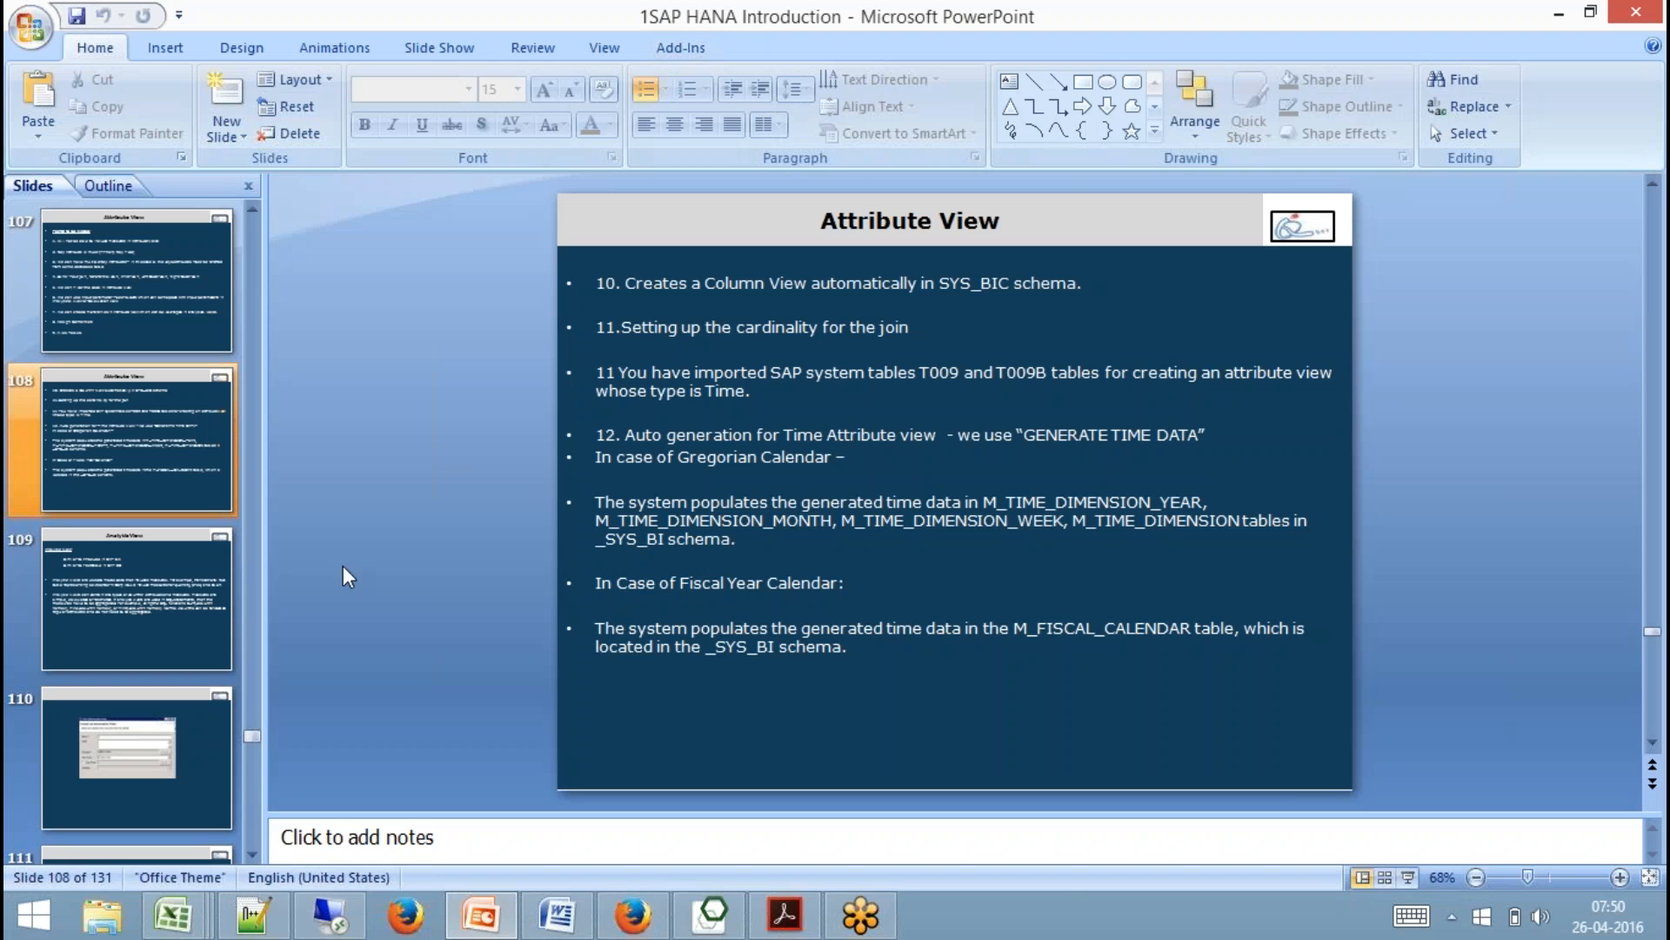
{"action": "scroll", "coordinate": [186, 509], "scroll_direction": "up", "scroll_amount": 1}
{"action": "scroll", "coordinate": [185, 508], "scroll_direction": "up", "scroll_amount": 8}
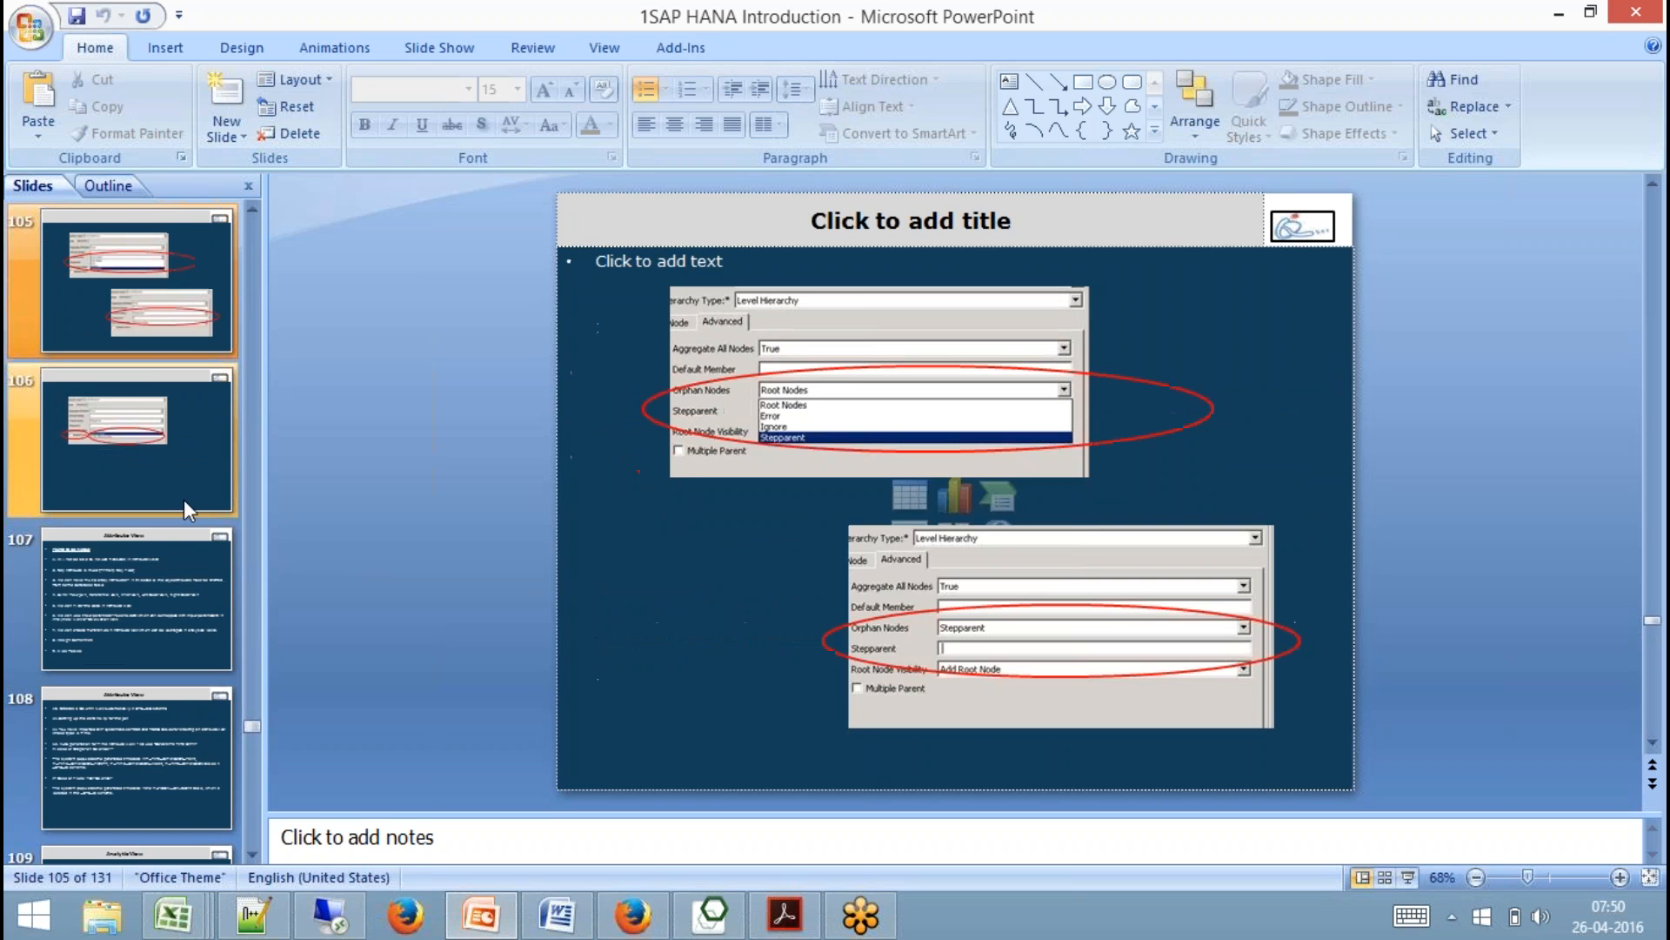
{"action": "scroll", "coordinate": [186, 509], "scroll_direction": "up", "scroll_amount": 5}
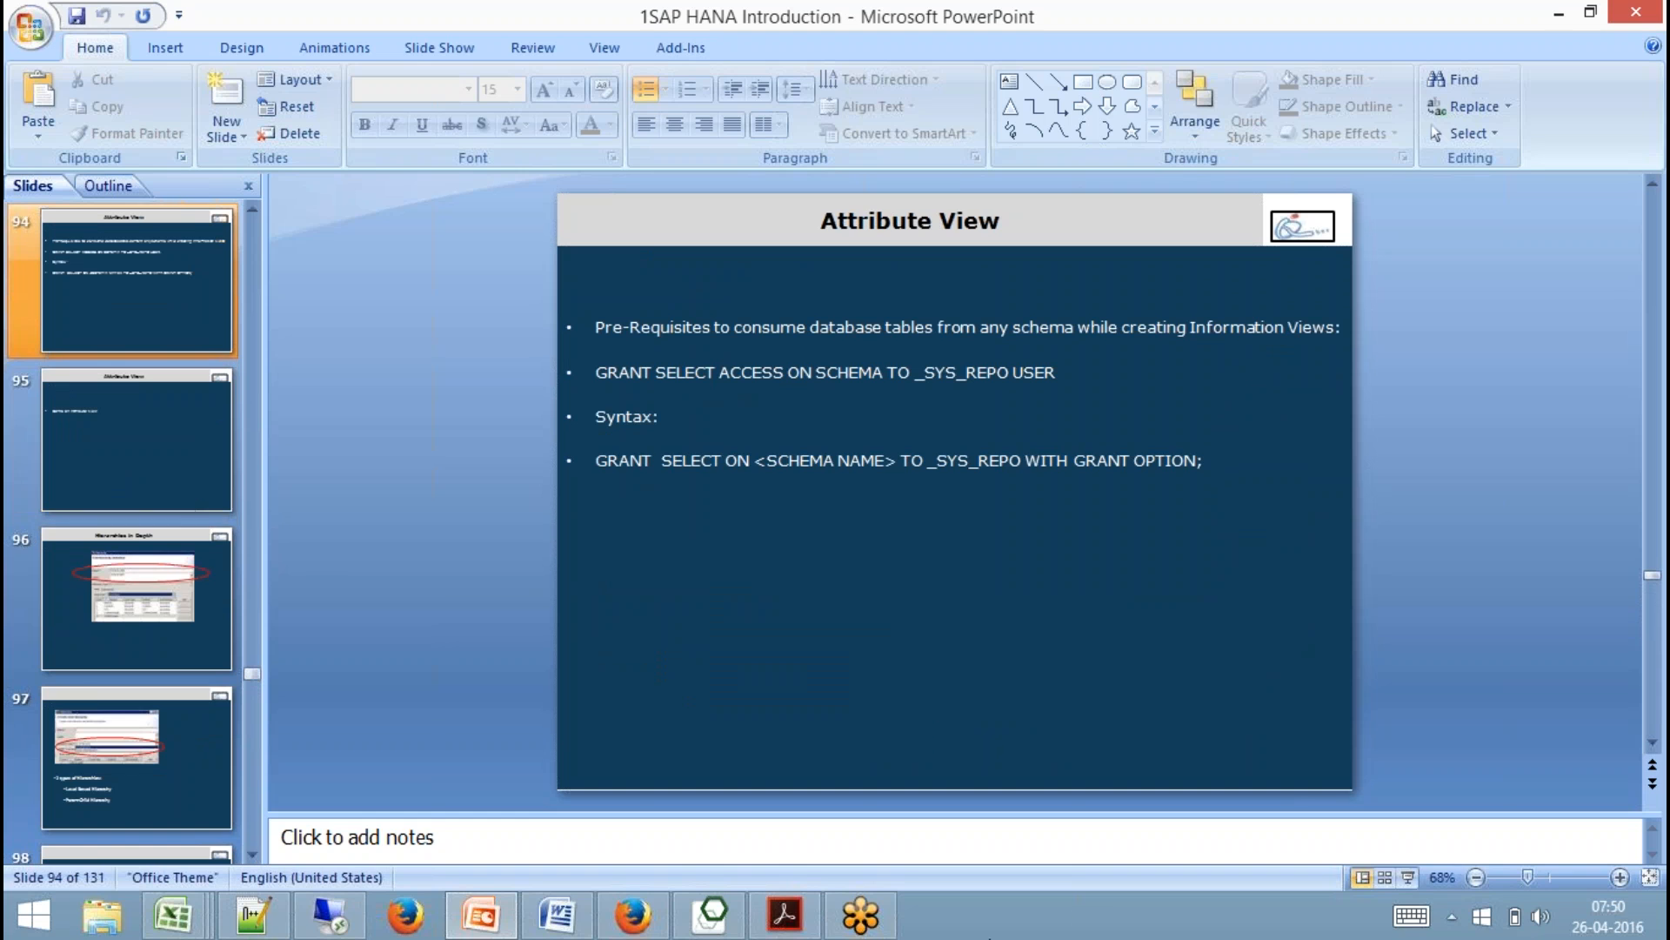
{"action": "left_click", "coordinate": [1408, 877]}
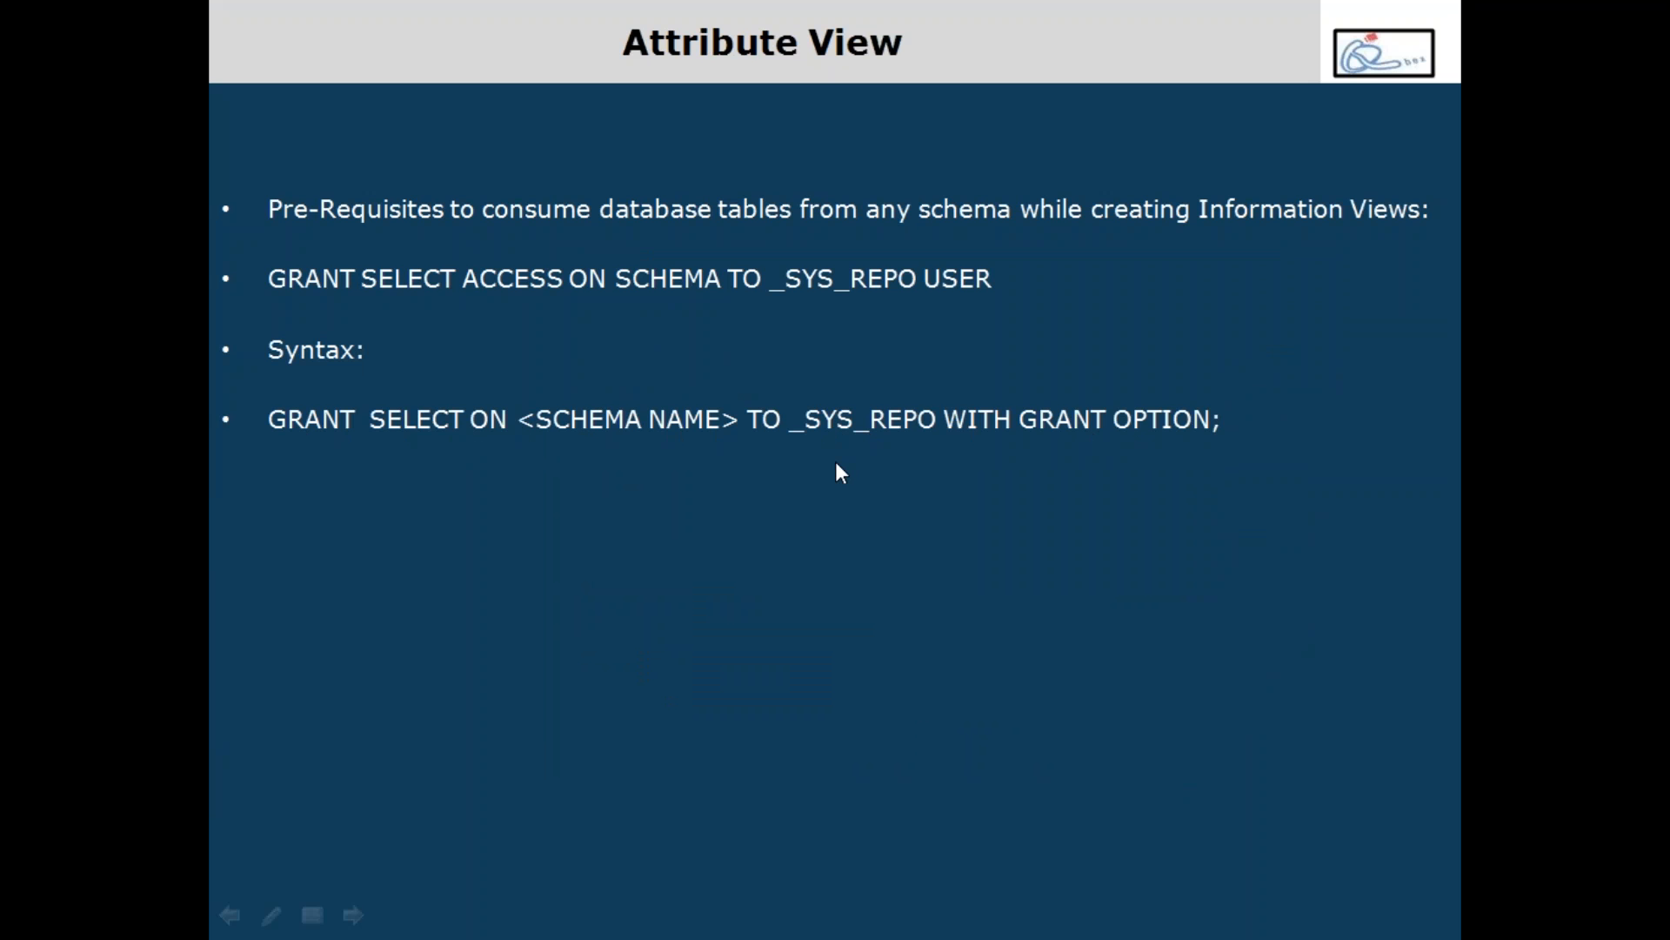
{"action": "key", "text": "Escape"}
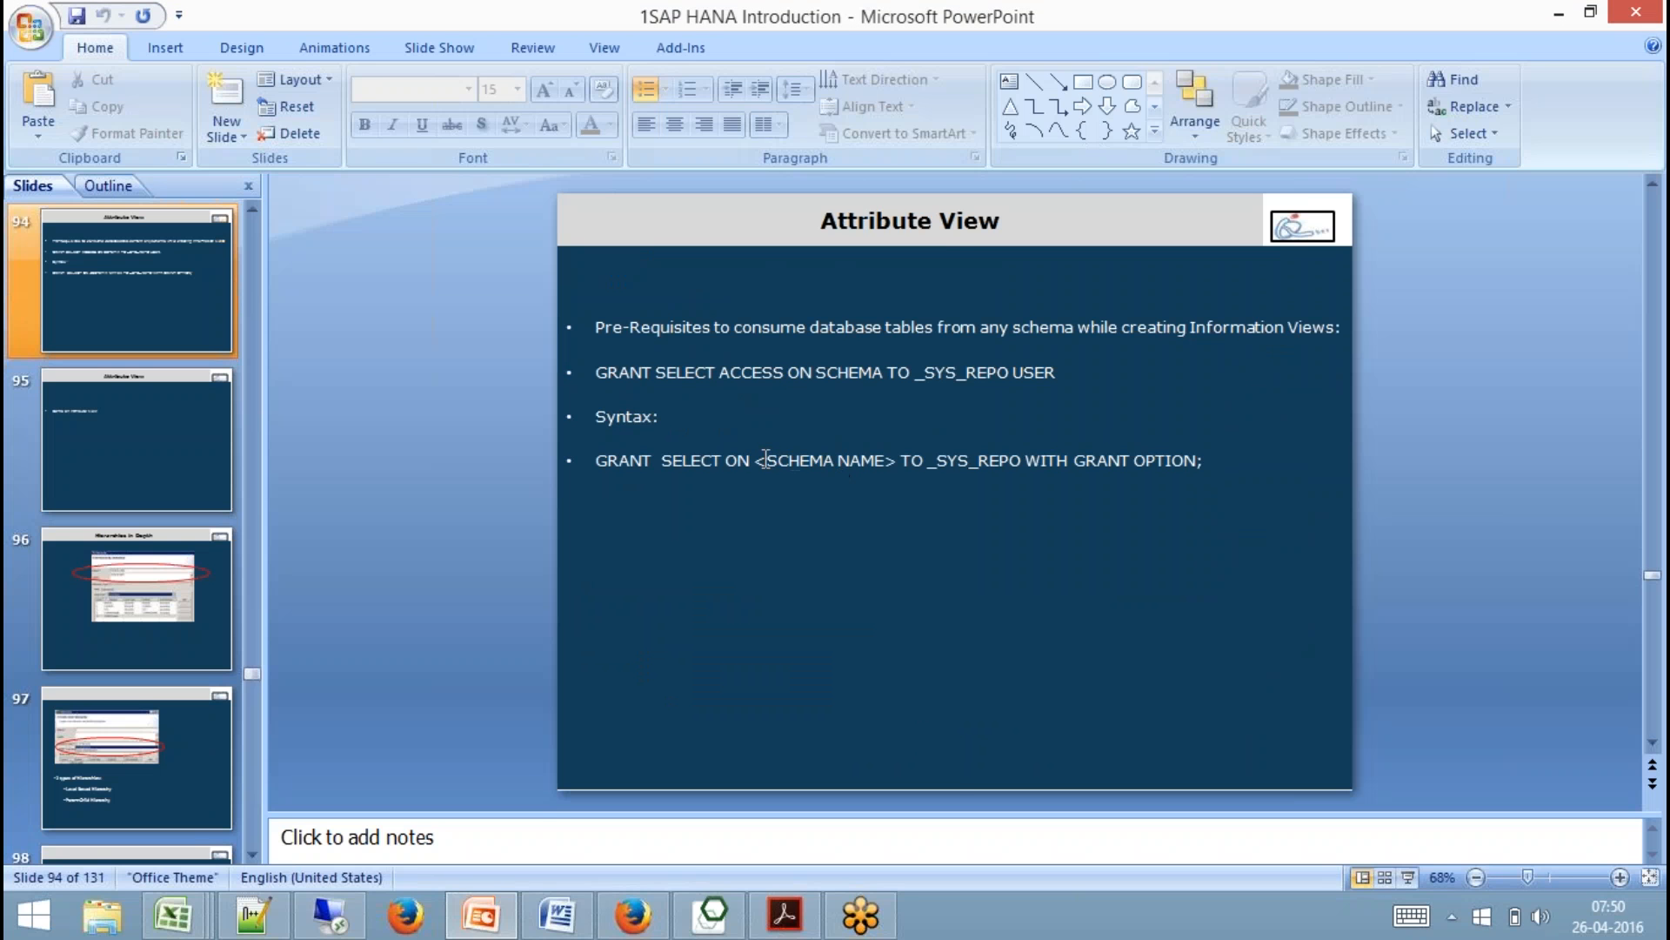
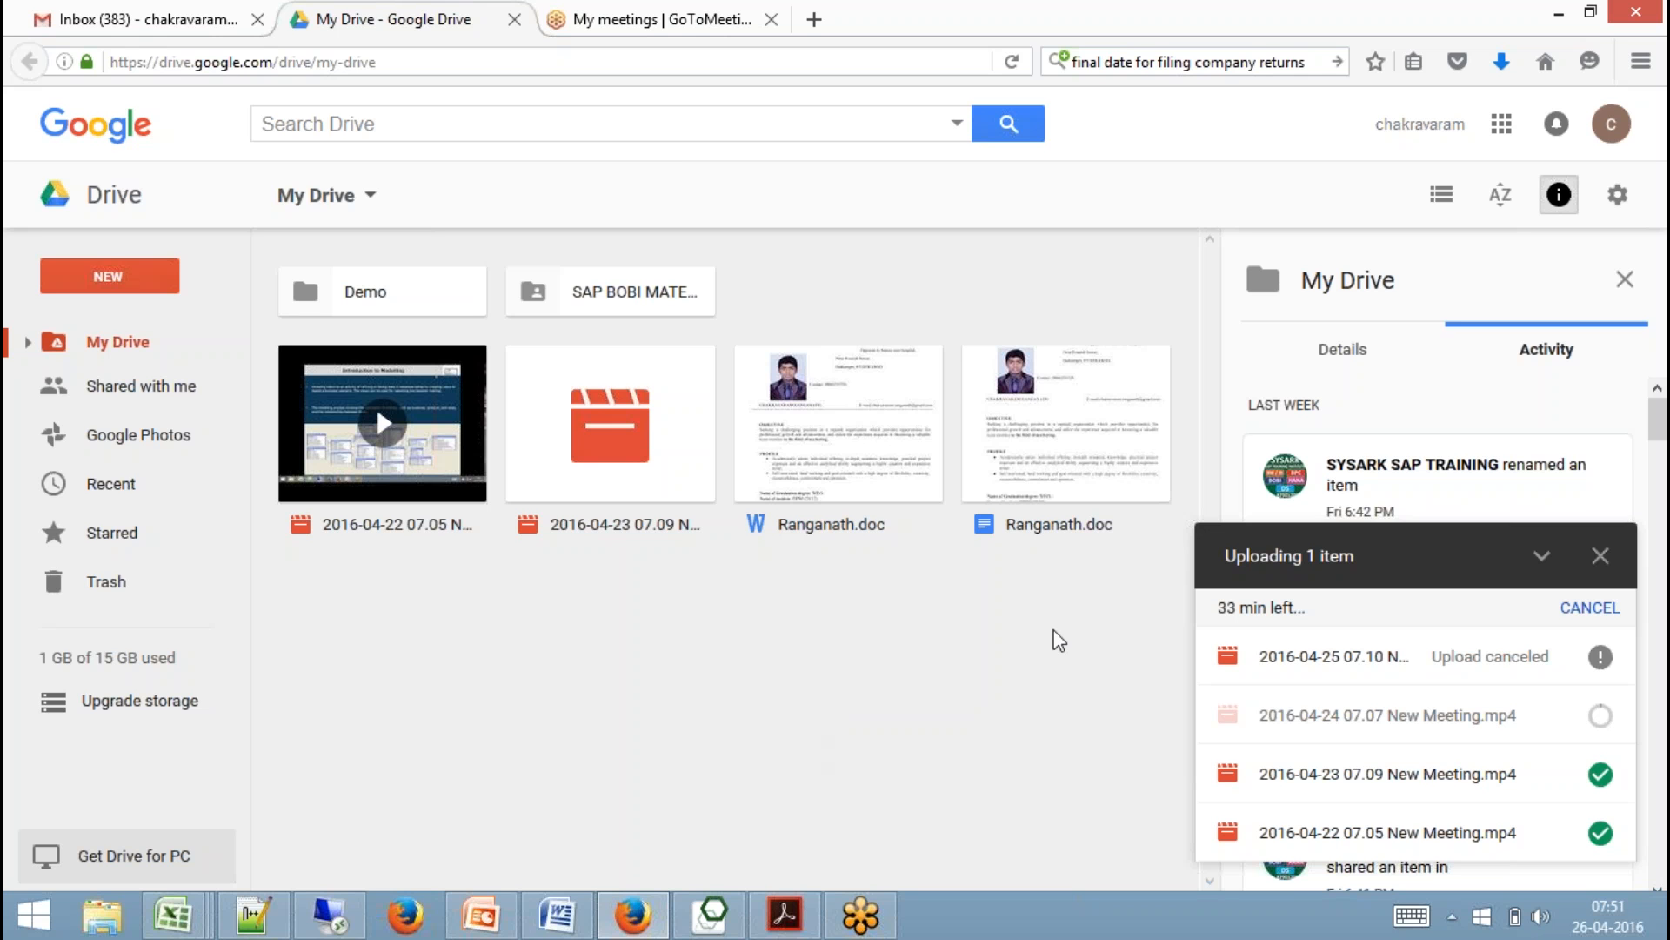
Check the GoToMeeting meetings page in the browser and return to the remote SAP HANA Studio session.
{"action": "left_click", "coordinate": [675, 26]}
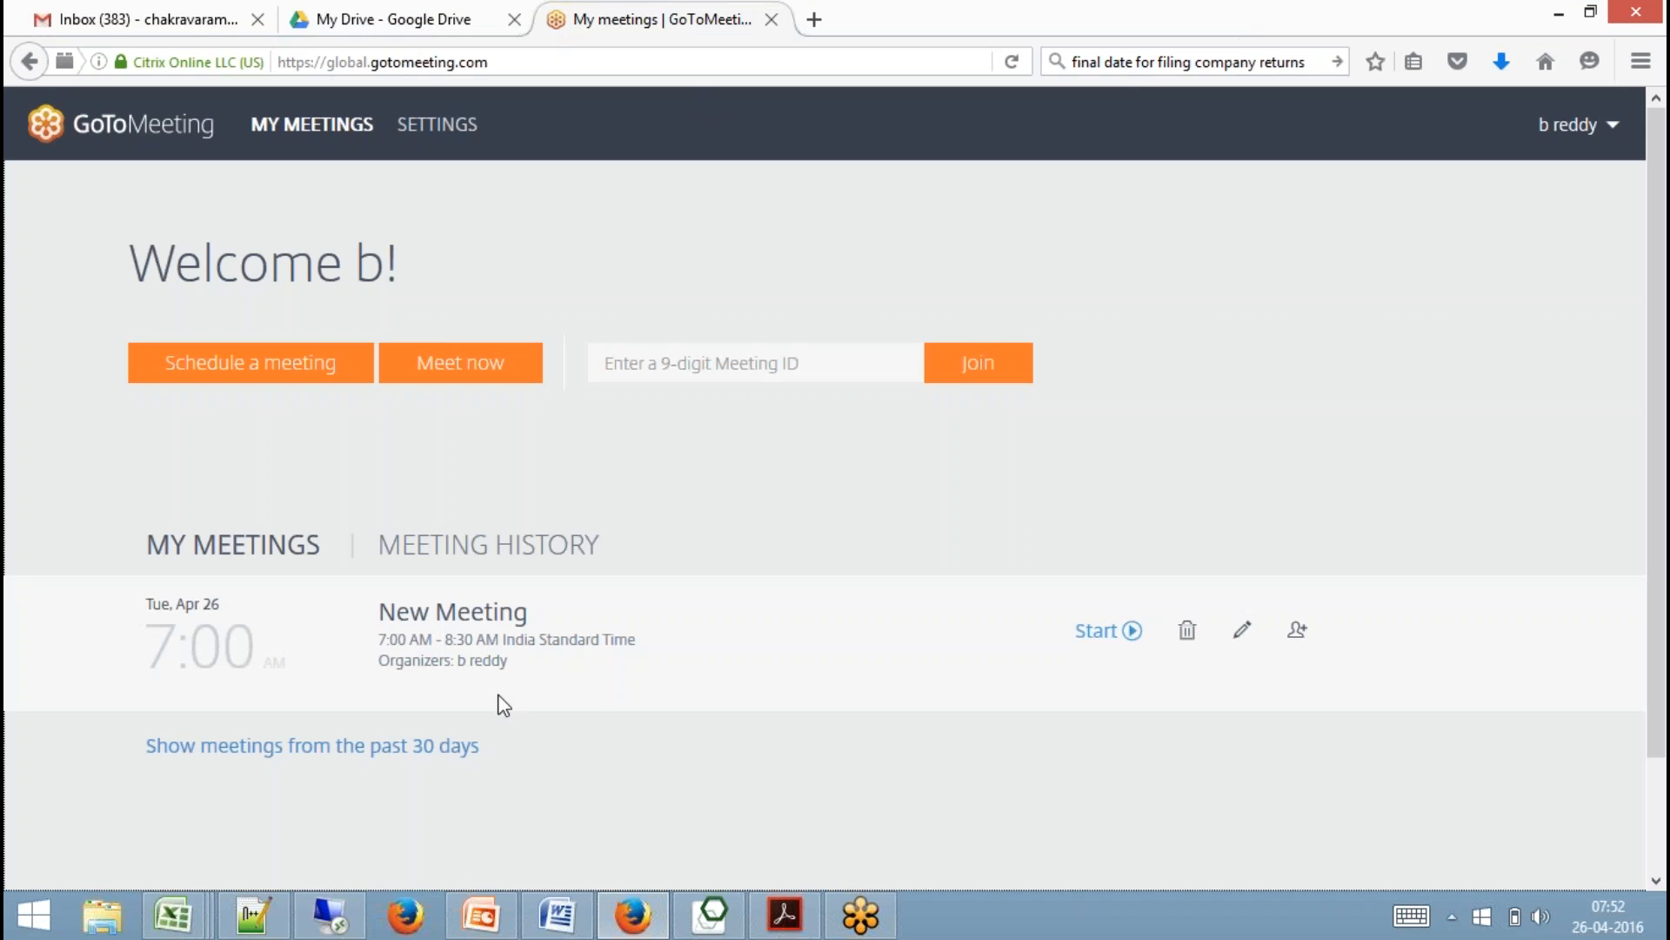
{"action": "left_click", "coordinate": [338, 926]}
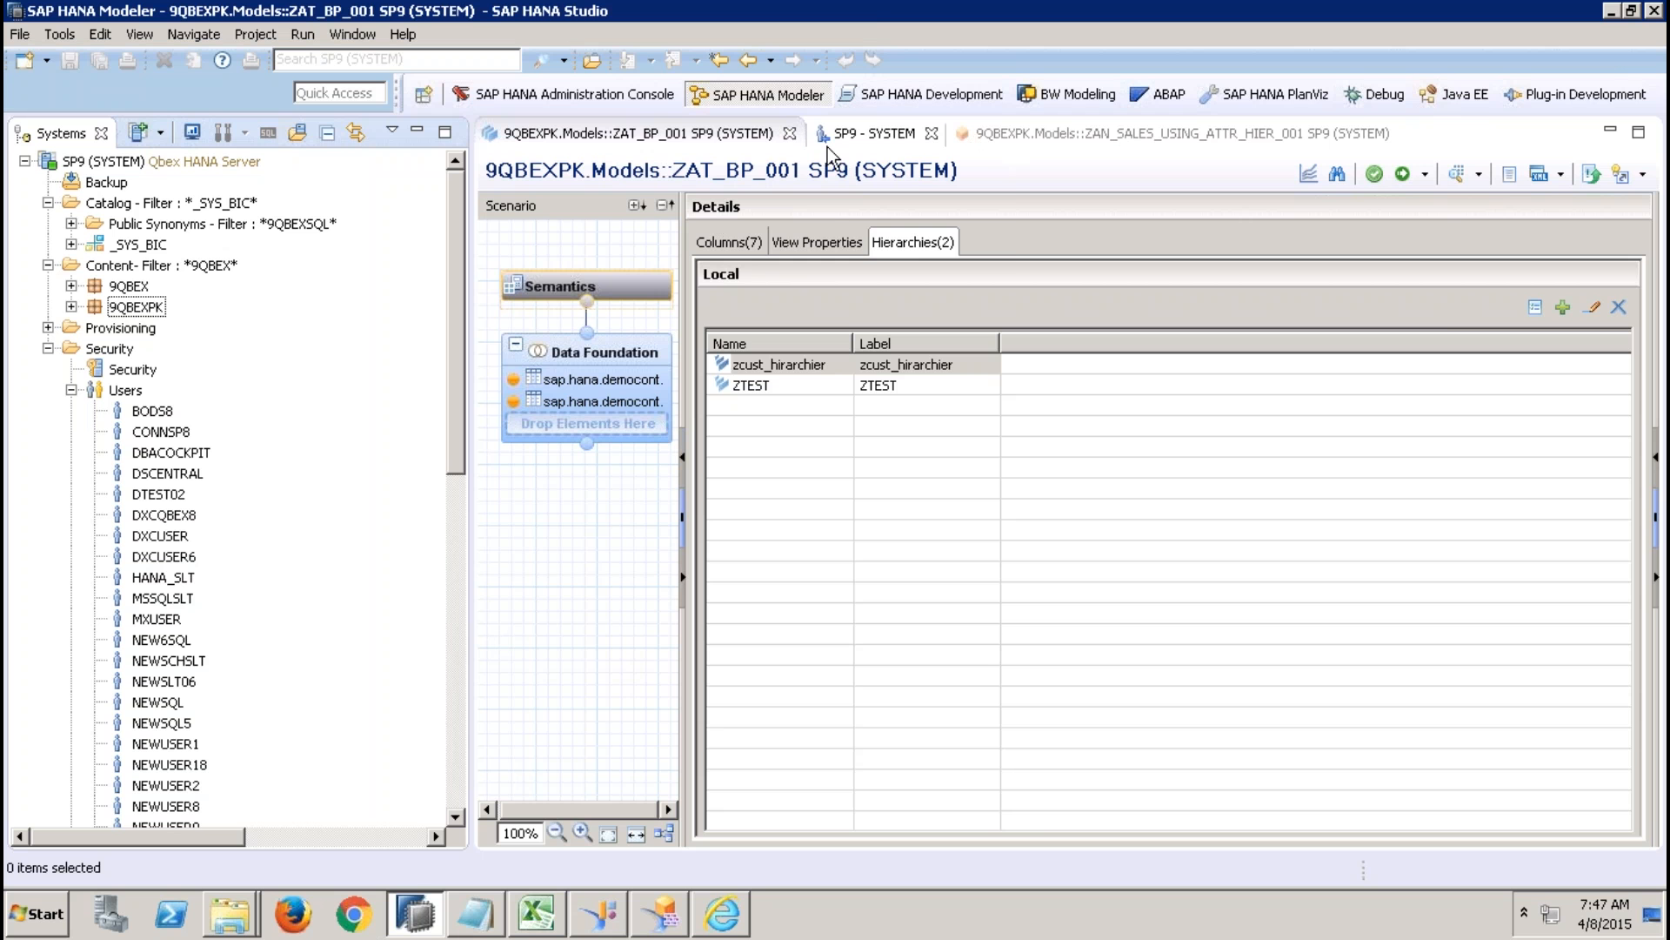
In ZAT_BP_001's data foundation, replace the Addresses join to the partner table's ADDRESSID with one from a different Addresses column.
{"action": "left_click", "coordinate": [631, 352]}
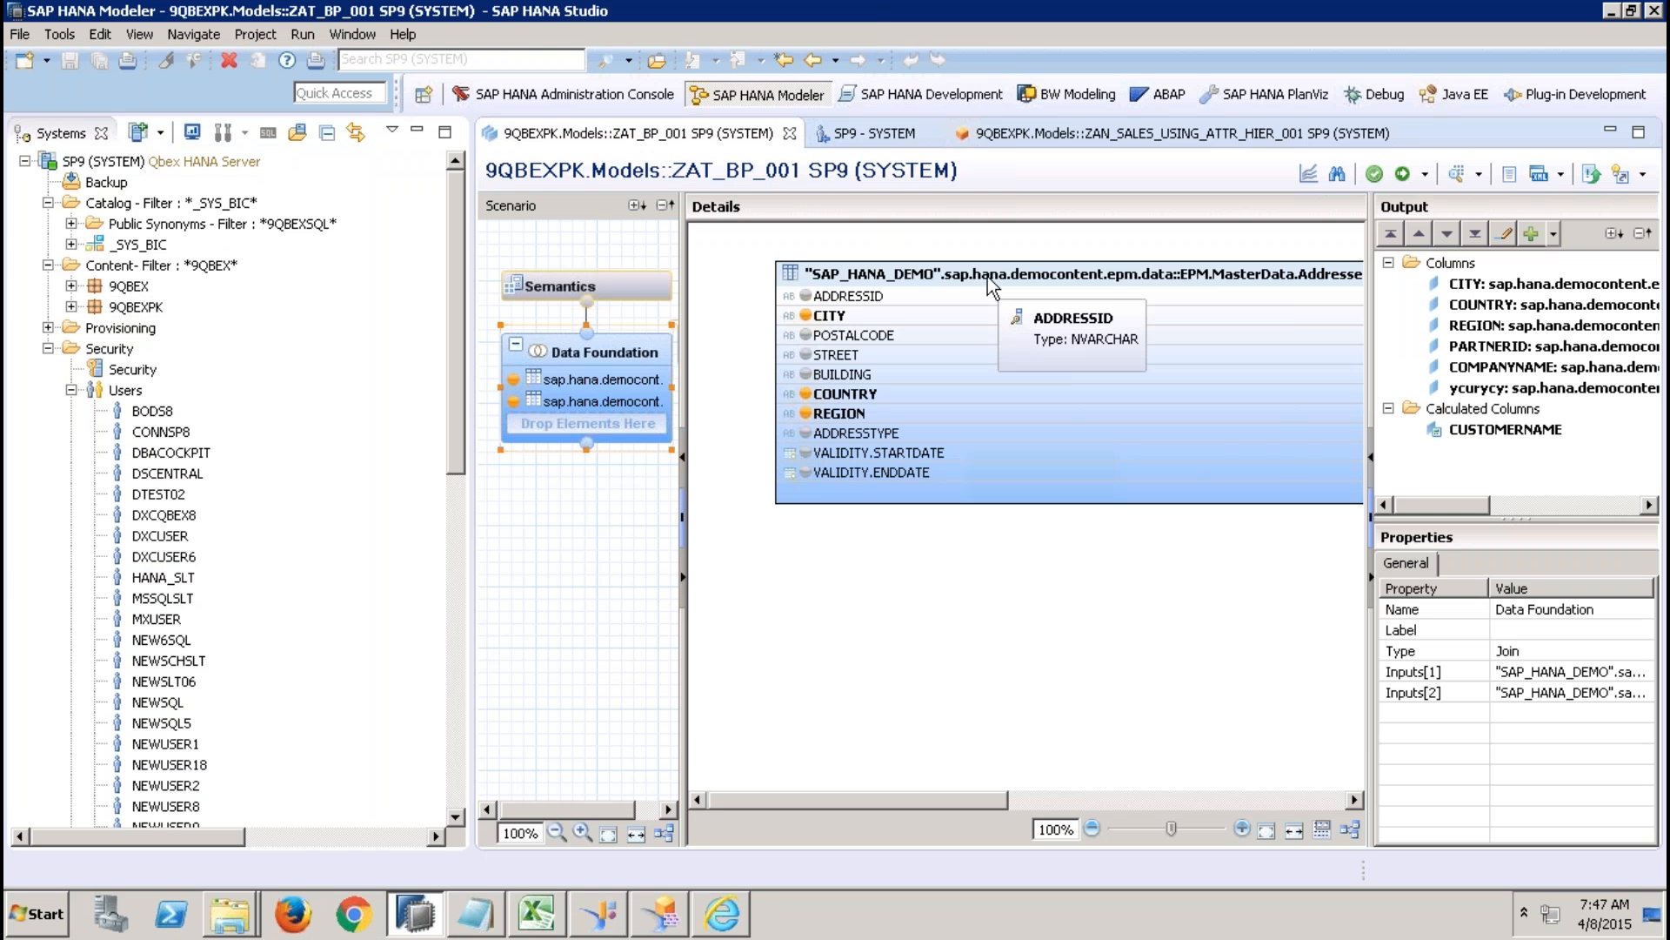
{"action": "left_click", "coordinate": [898, 372]}
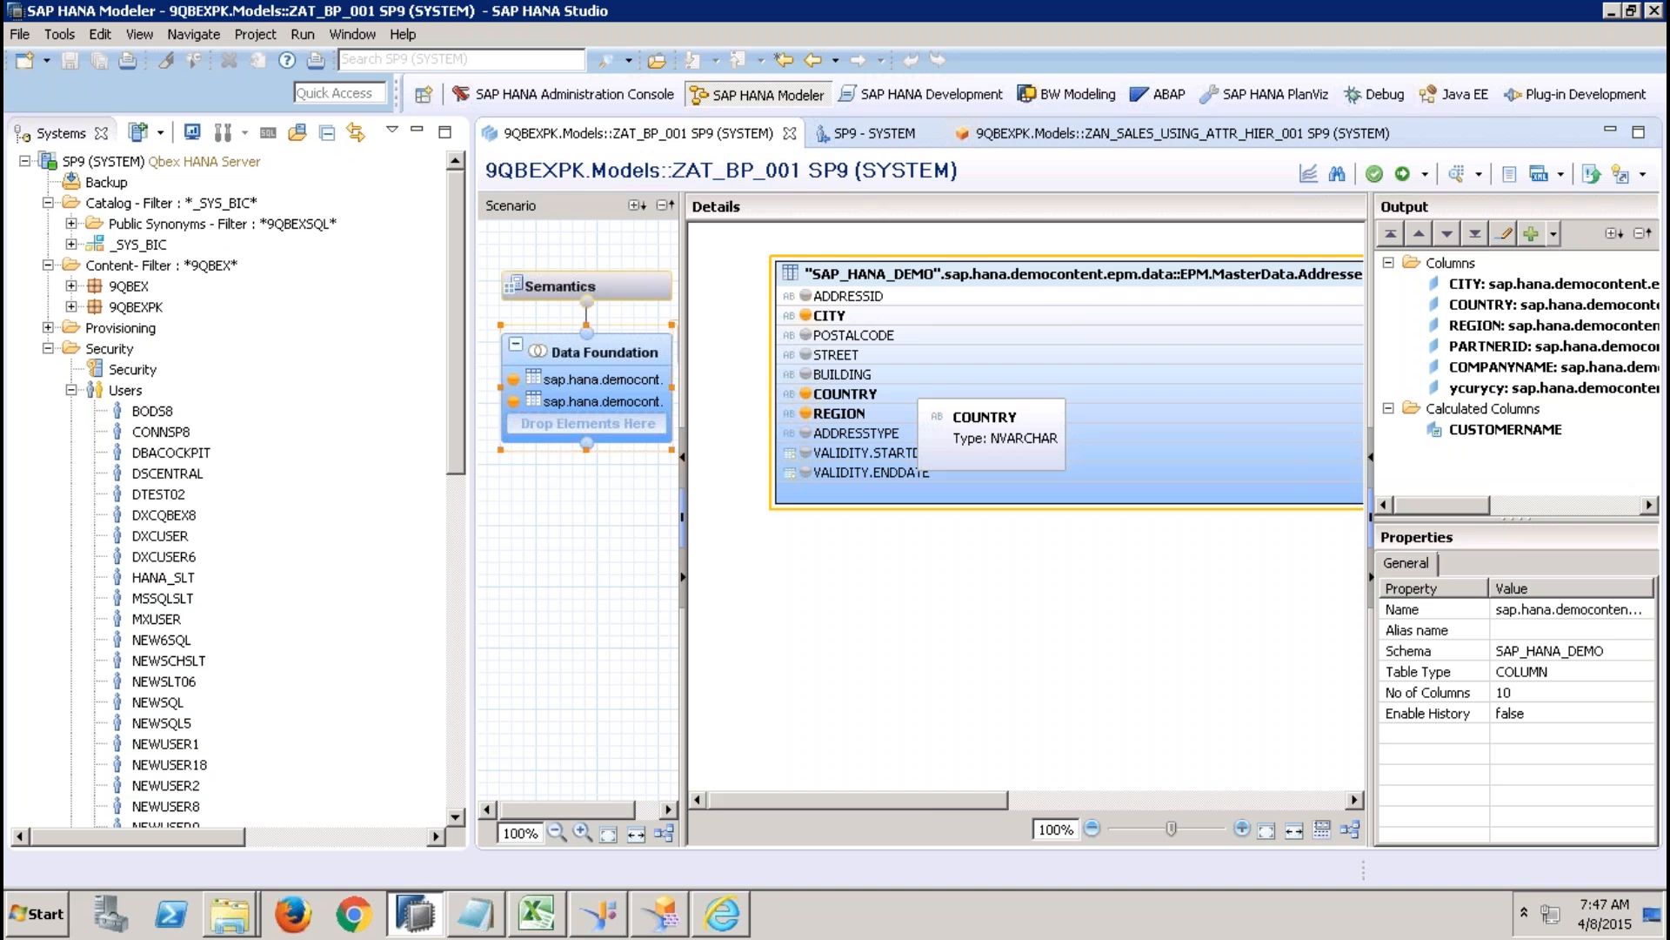
{"action": "left_click", "coordinate": [1076, 806]}
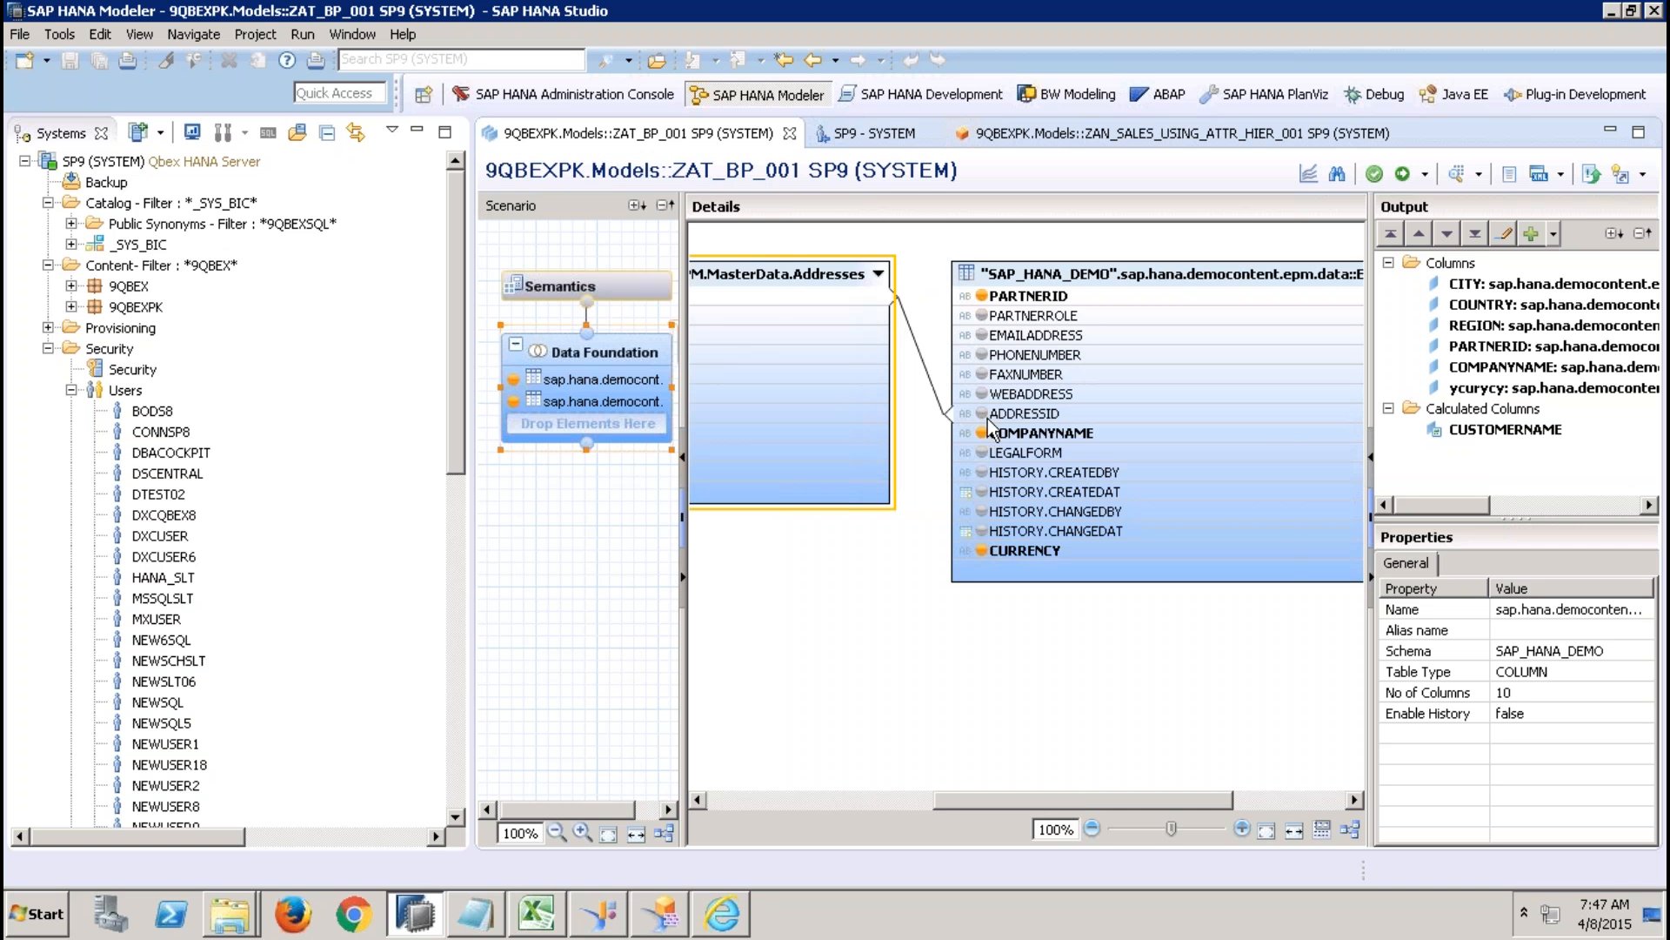
{"action": "left_click", "coordinate": [902, 314]}
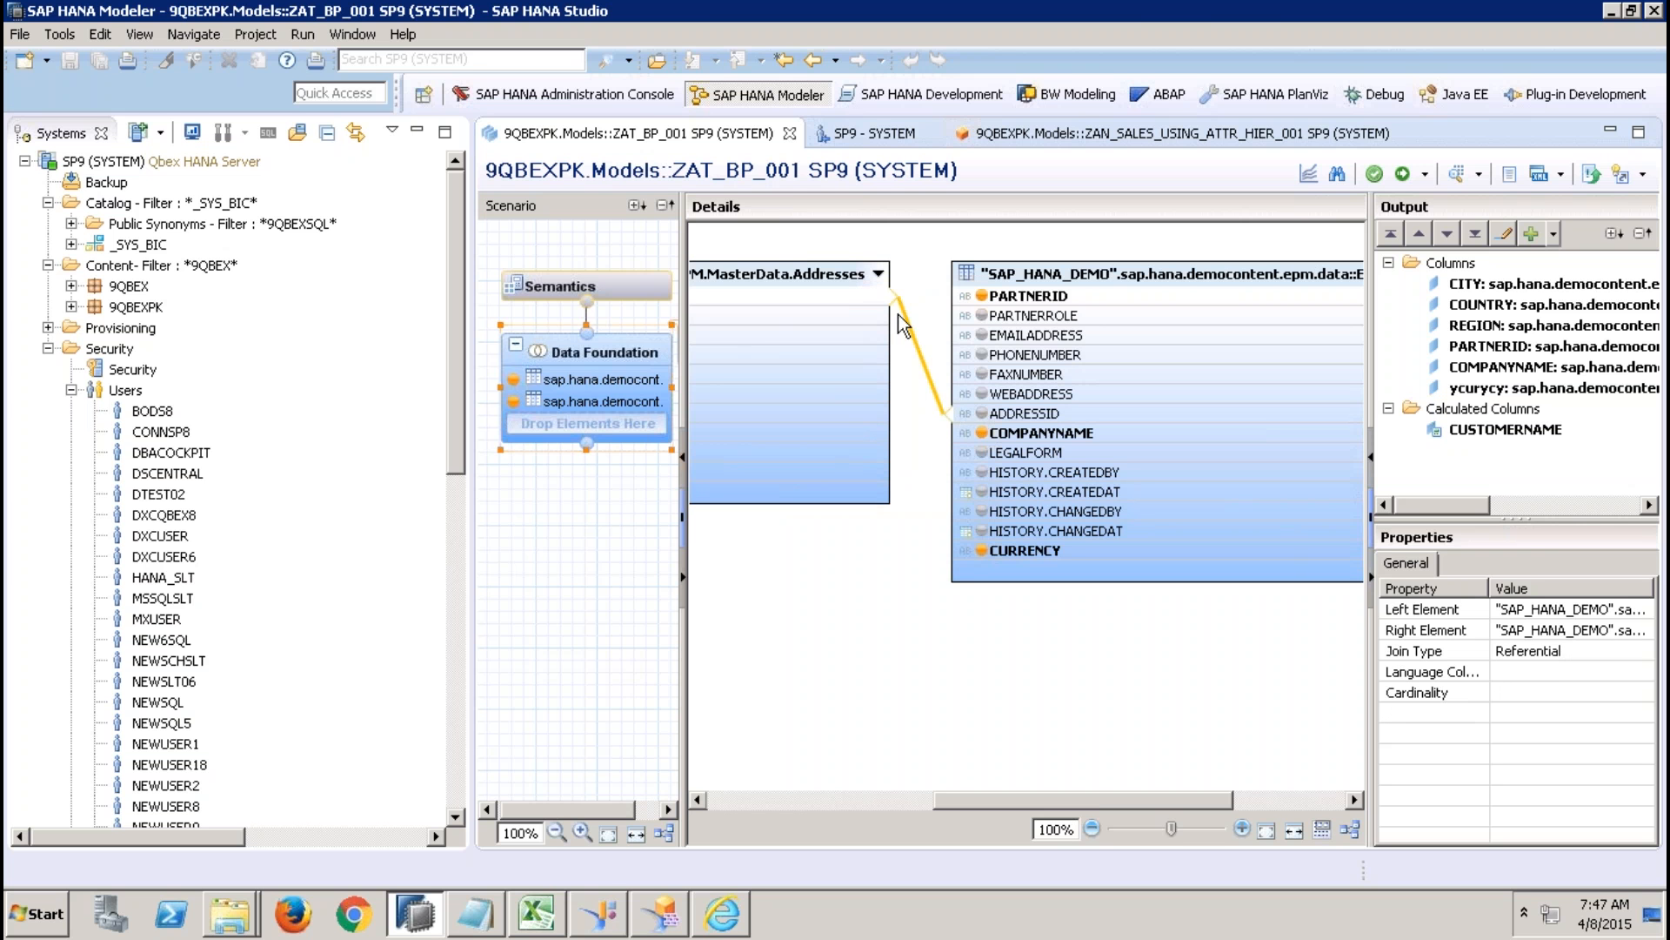
{"action": "key", "text": "Delete"}
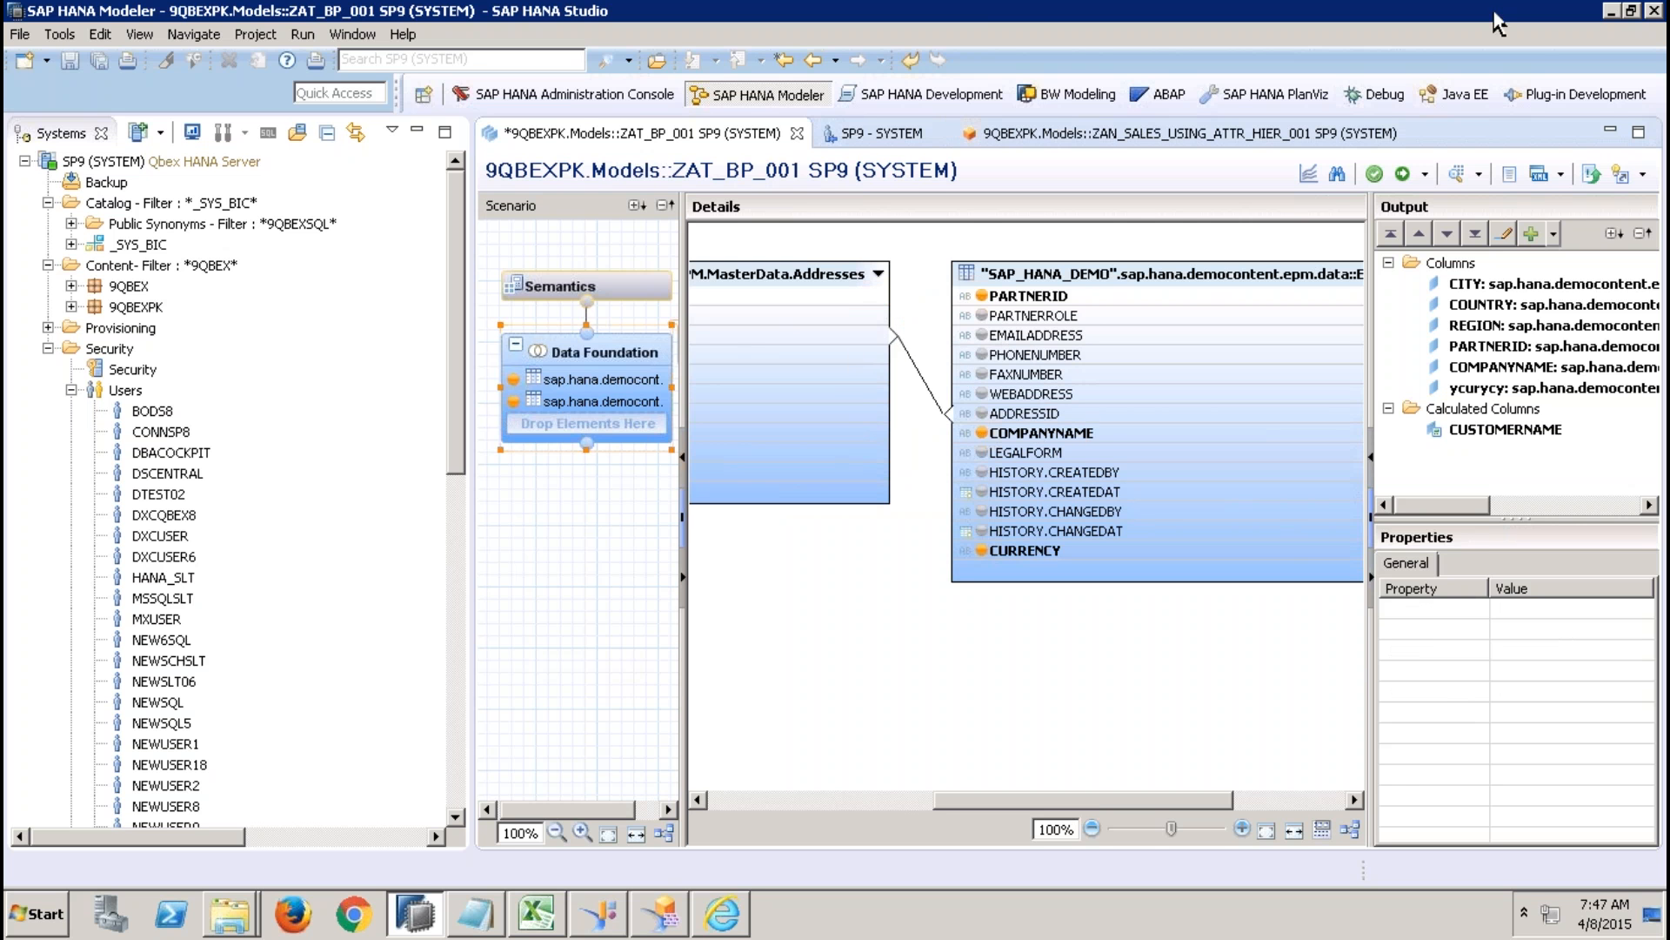
Activate ZAT_BP_001 and preview its raw data.
{"action": "left_click", "coordinate": [1403, 173]}
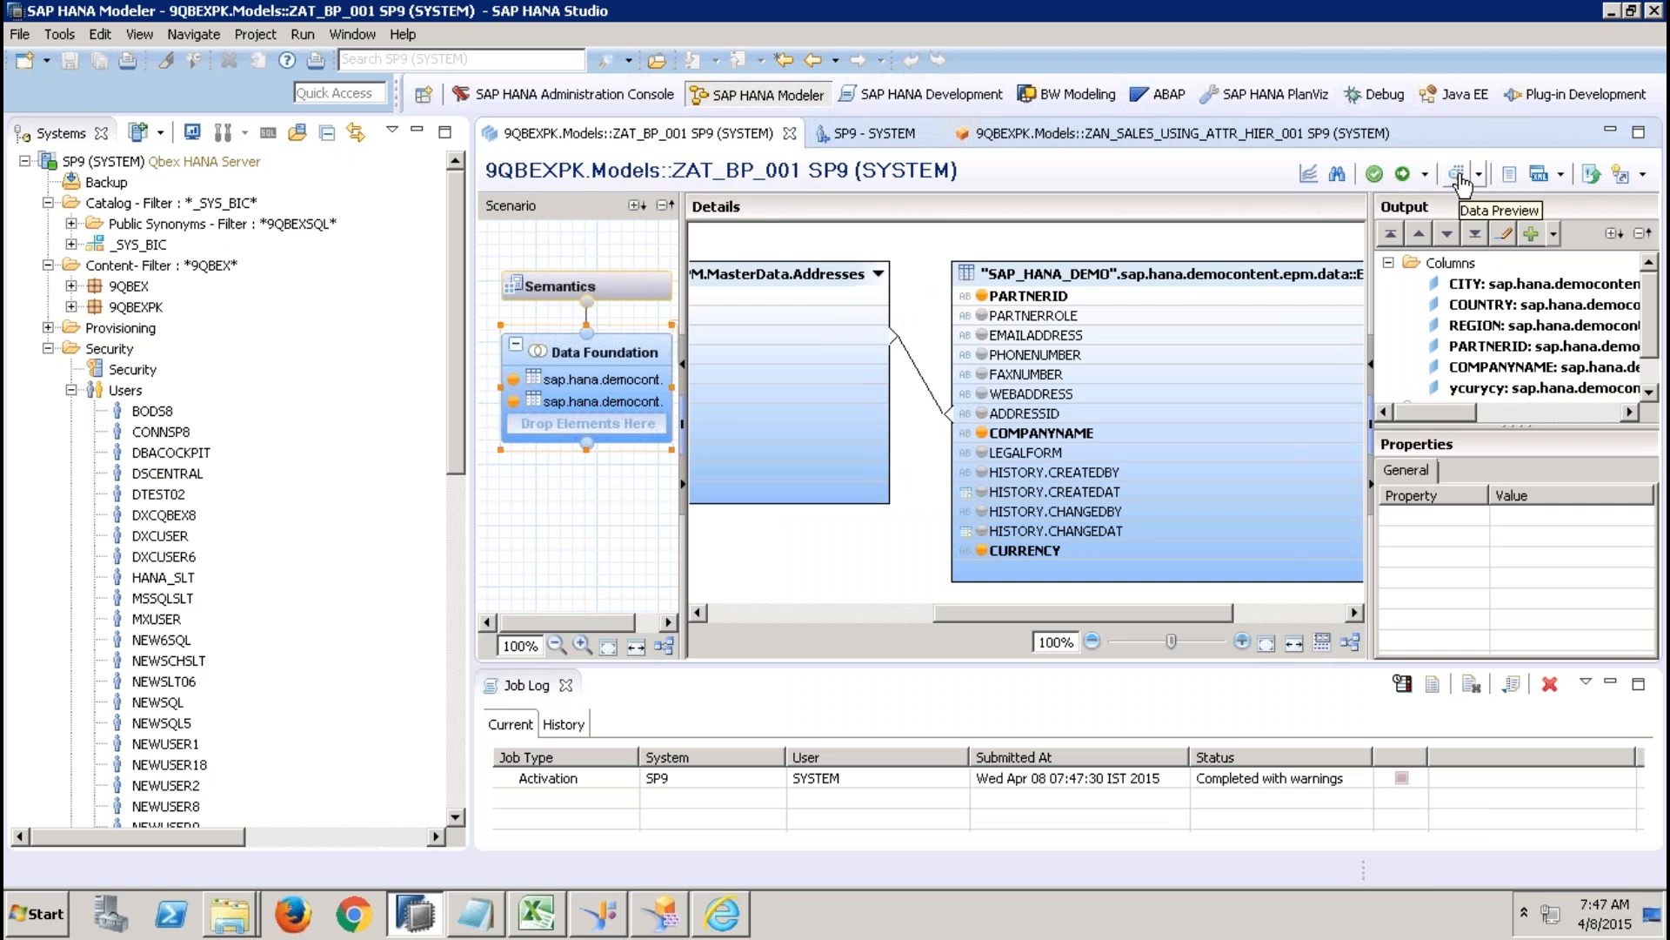
{"action": "left_click", "coordinate": [1461, 179]}
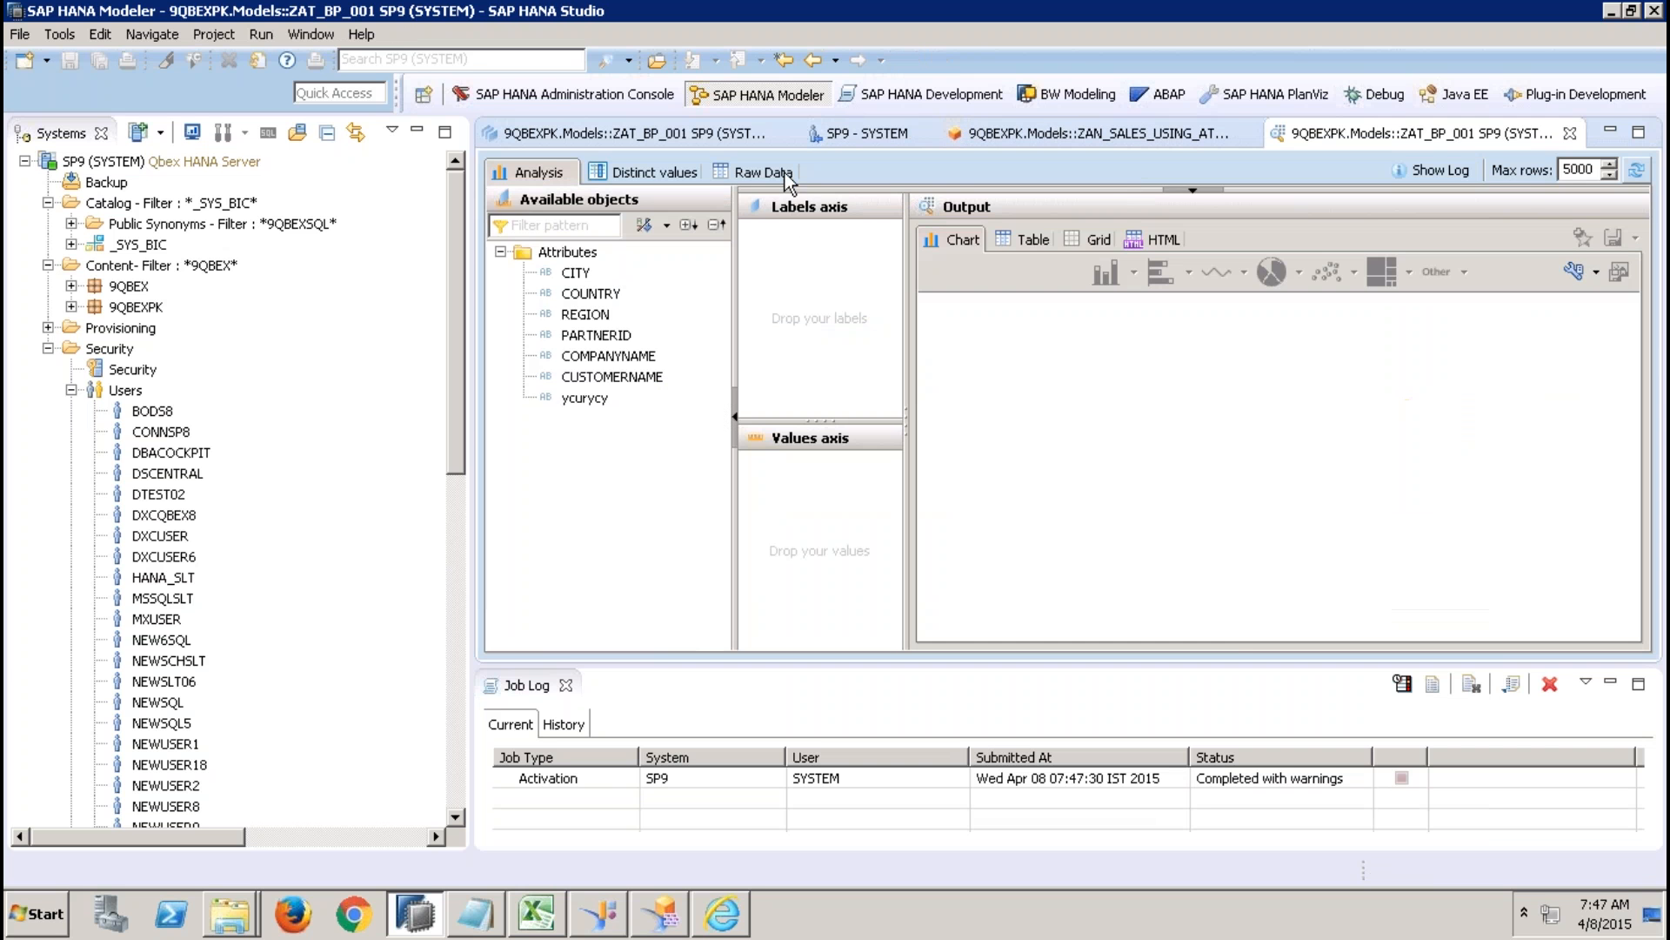
{"action": "left_click", "coordinate": [785, 172]}
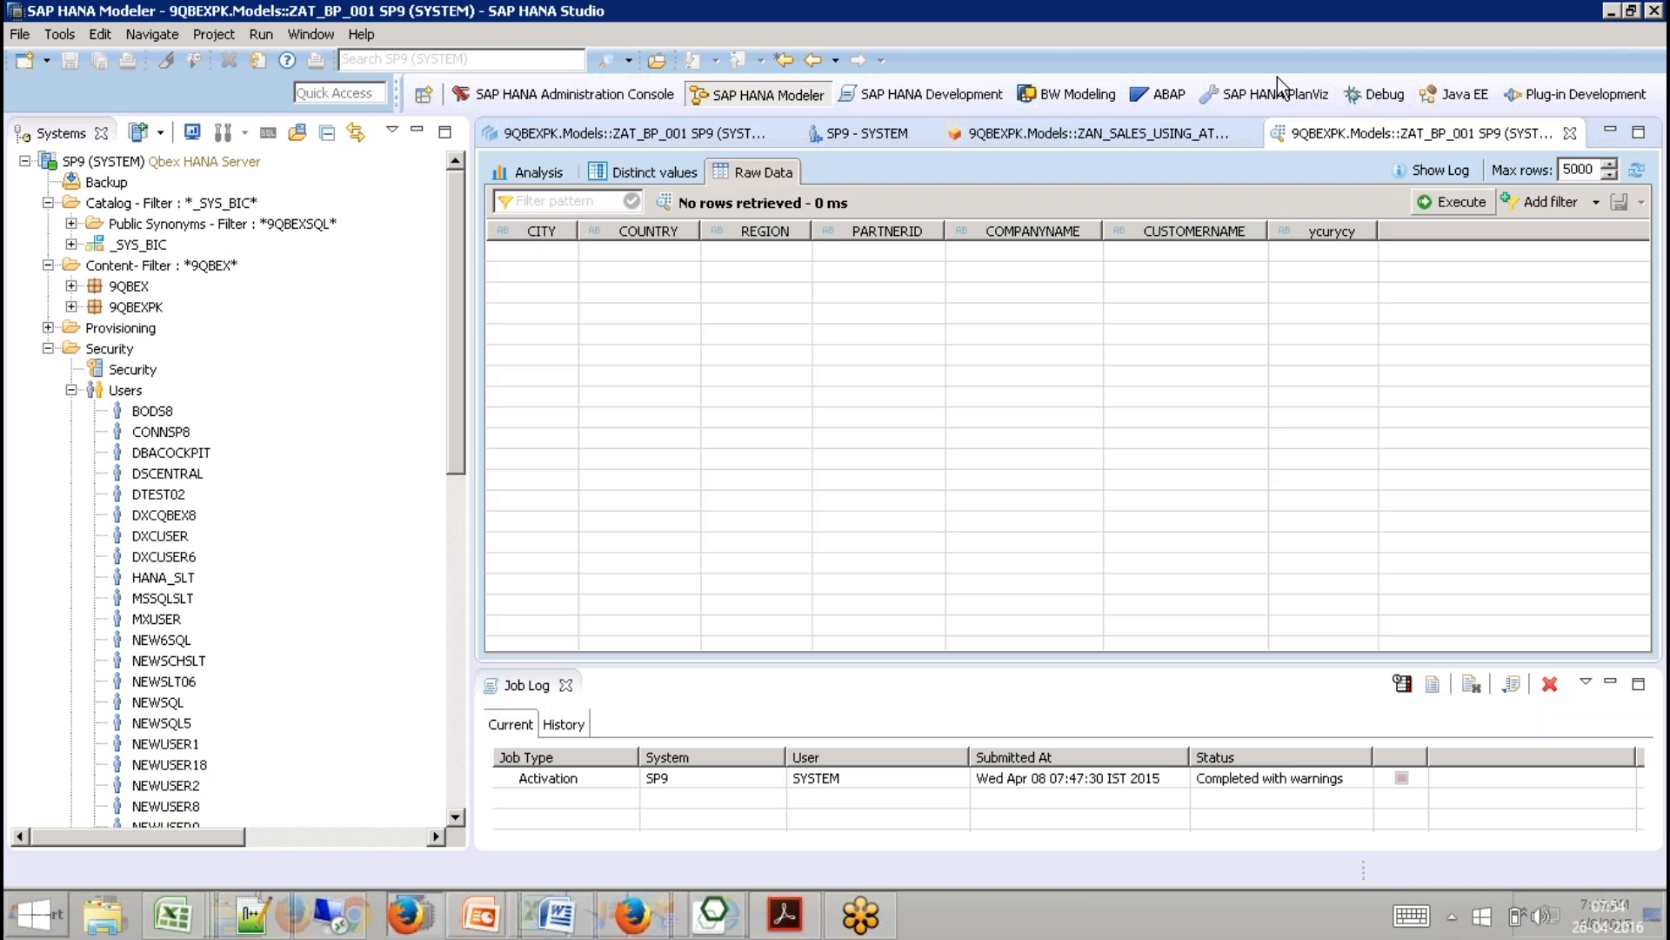
Start Firefox without making it the default browser and open SAP HANA Application Lifecycle Management at sapqbex:8001/sap/hana/xs/lm/.
{"action": "left_click", "coordinate": [296, 914]}
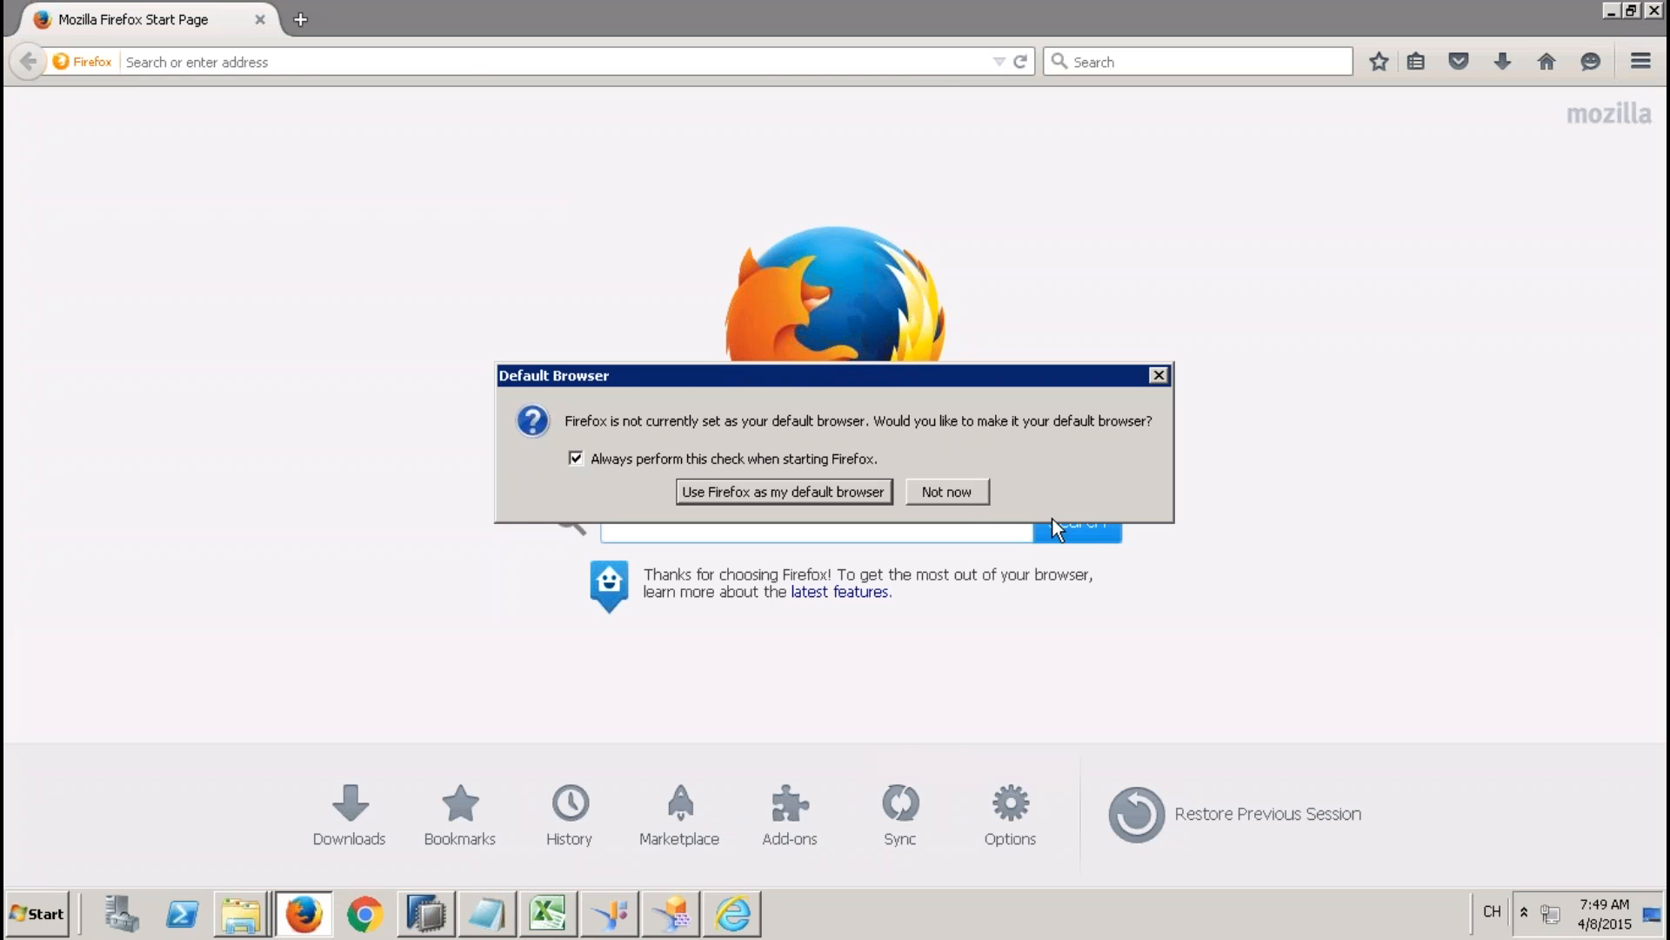
{"action": "left_click", "coordinate": [961, 492]}
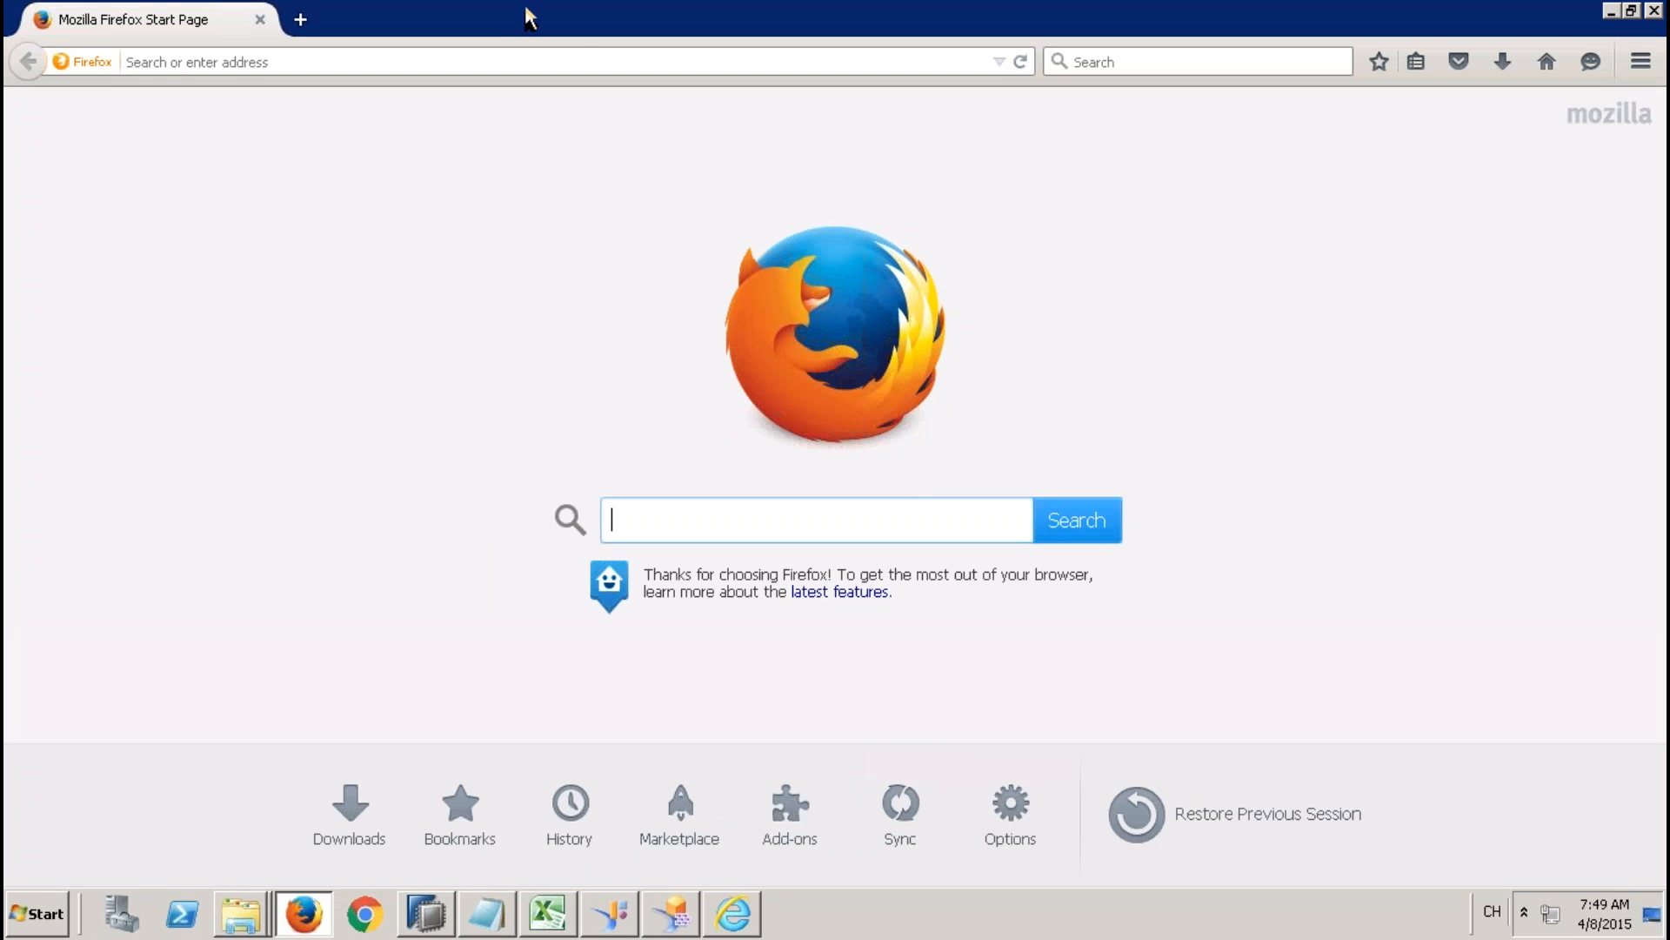
{"action": "left_click", "coordinate": [432, 64]}
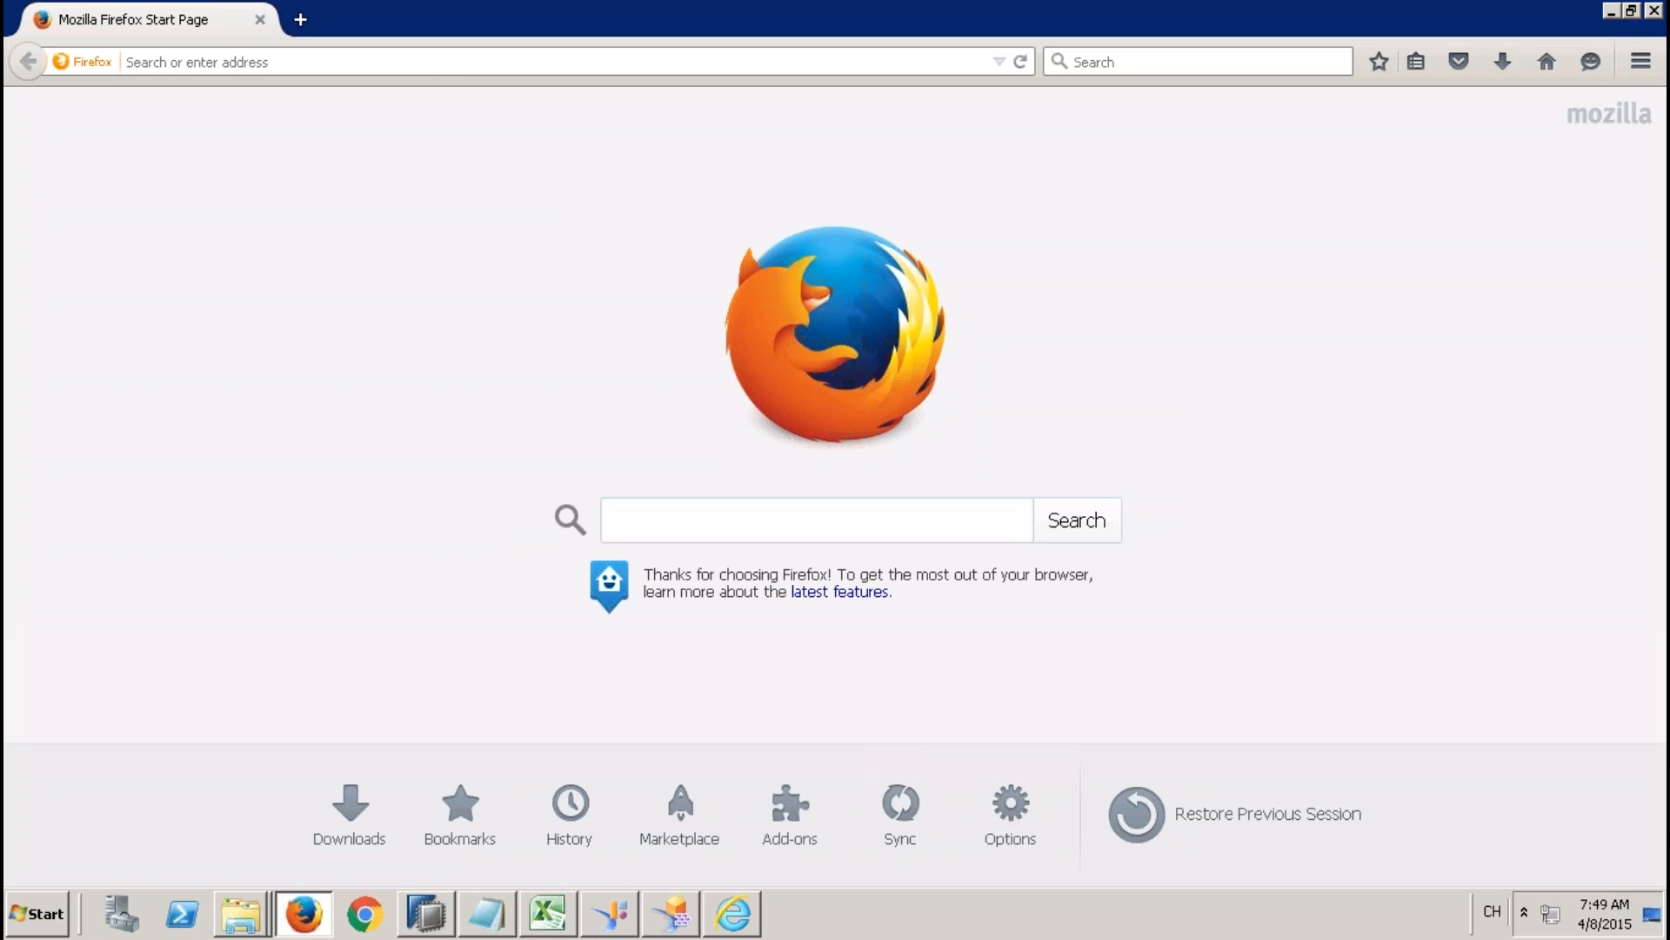
{"action": "type", "text": "sapqbex/"}
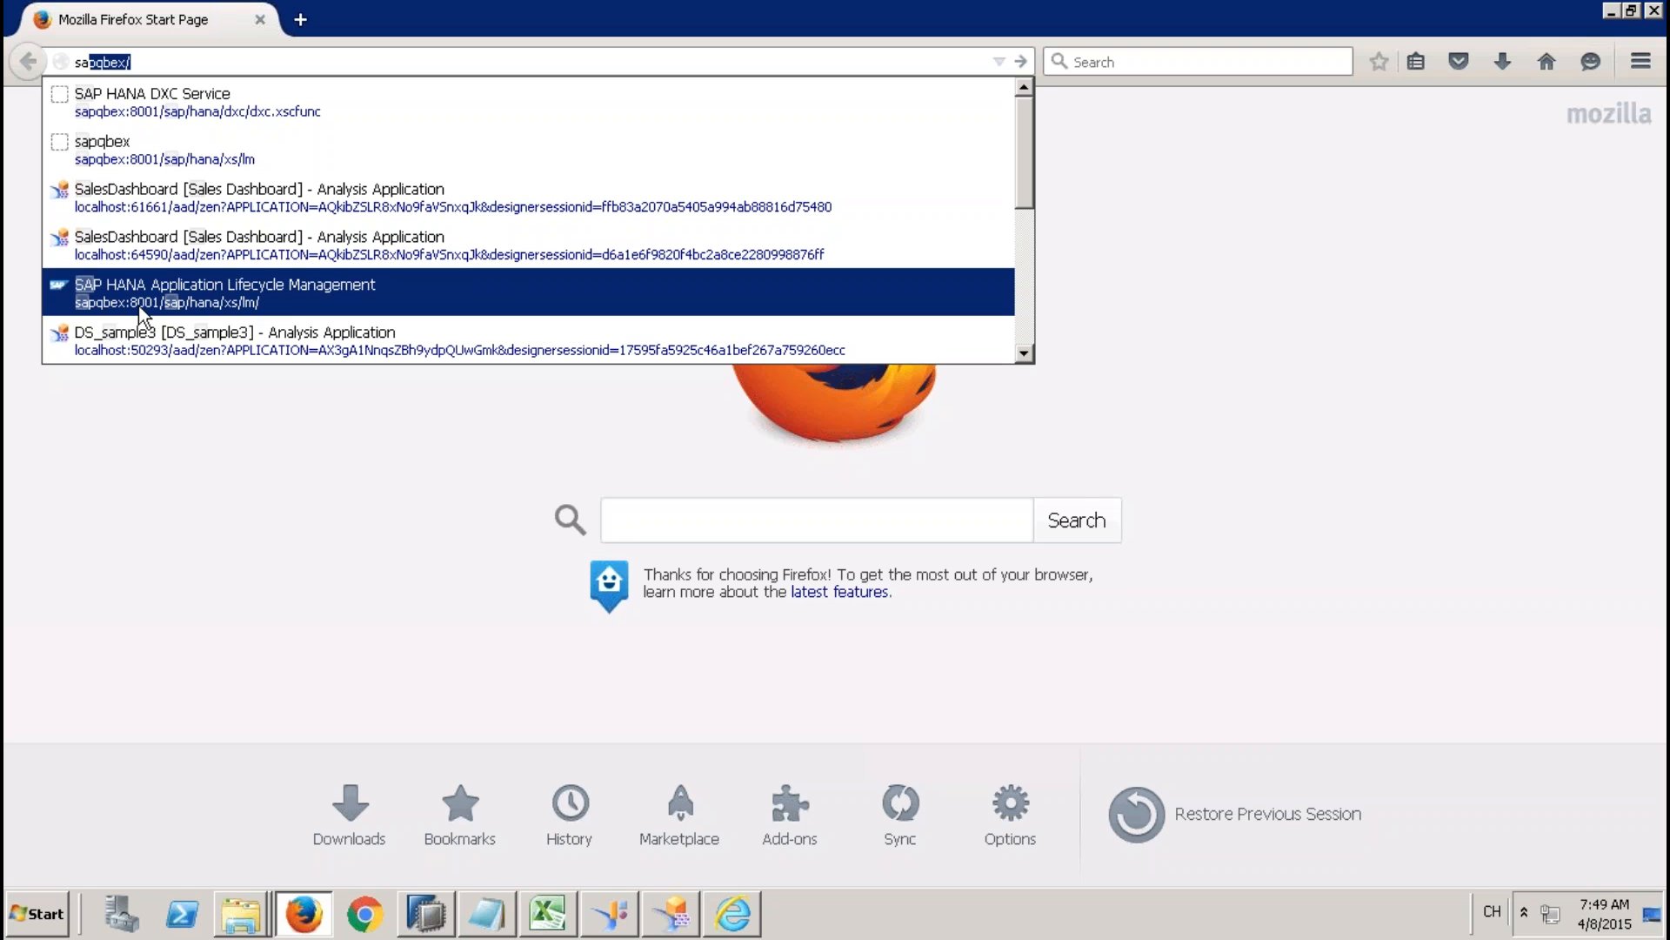
{"action": "left_click", "coordinate": [139, 306]}
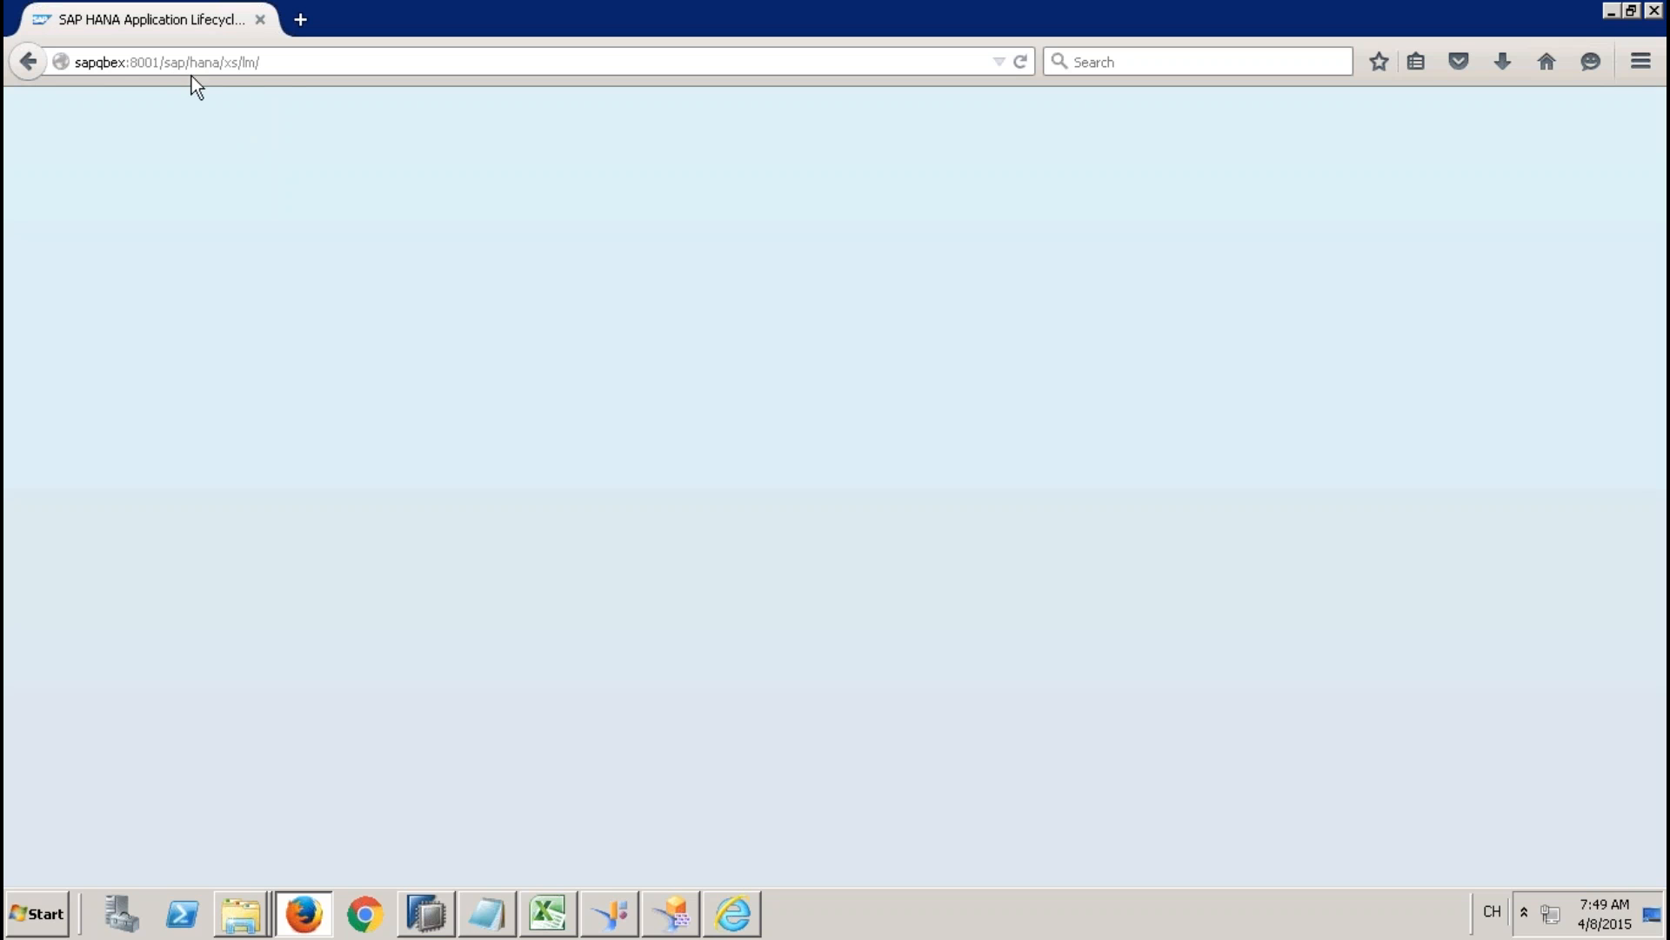
Reload the lifecycle management page and try its address with port 8000.
{"action": "left_click", "coordinate": [276, 64]}
{"action": "key", "text": "Return"}
{"action": "left_click", "coordinate": [275, 64]}
{"action": "key", "text": "Return"}
{"action": "left_click", "coordinate": [159, 66]}
{"action": "left_click", "coordinate": [159, 64]}
{"action": "key", "text": "BackSpace"}
{"action": "type", "text": "0"}
{"action": "key", "text": "Return"}
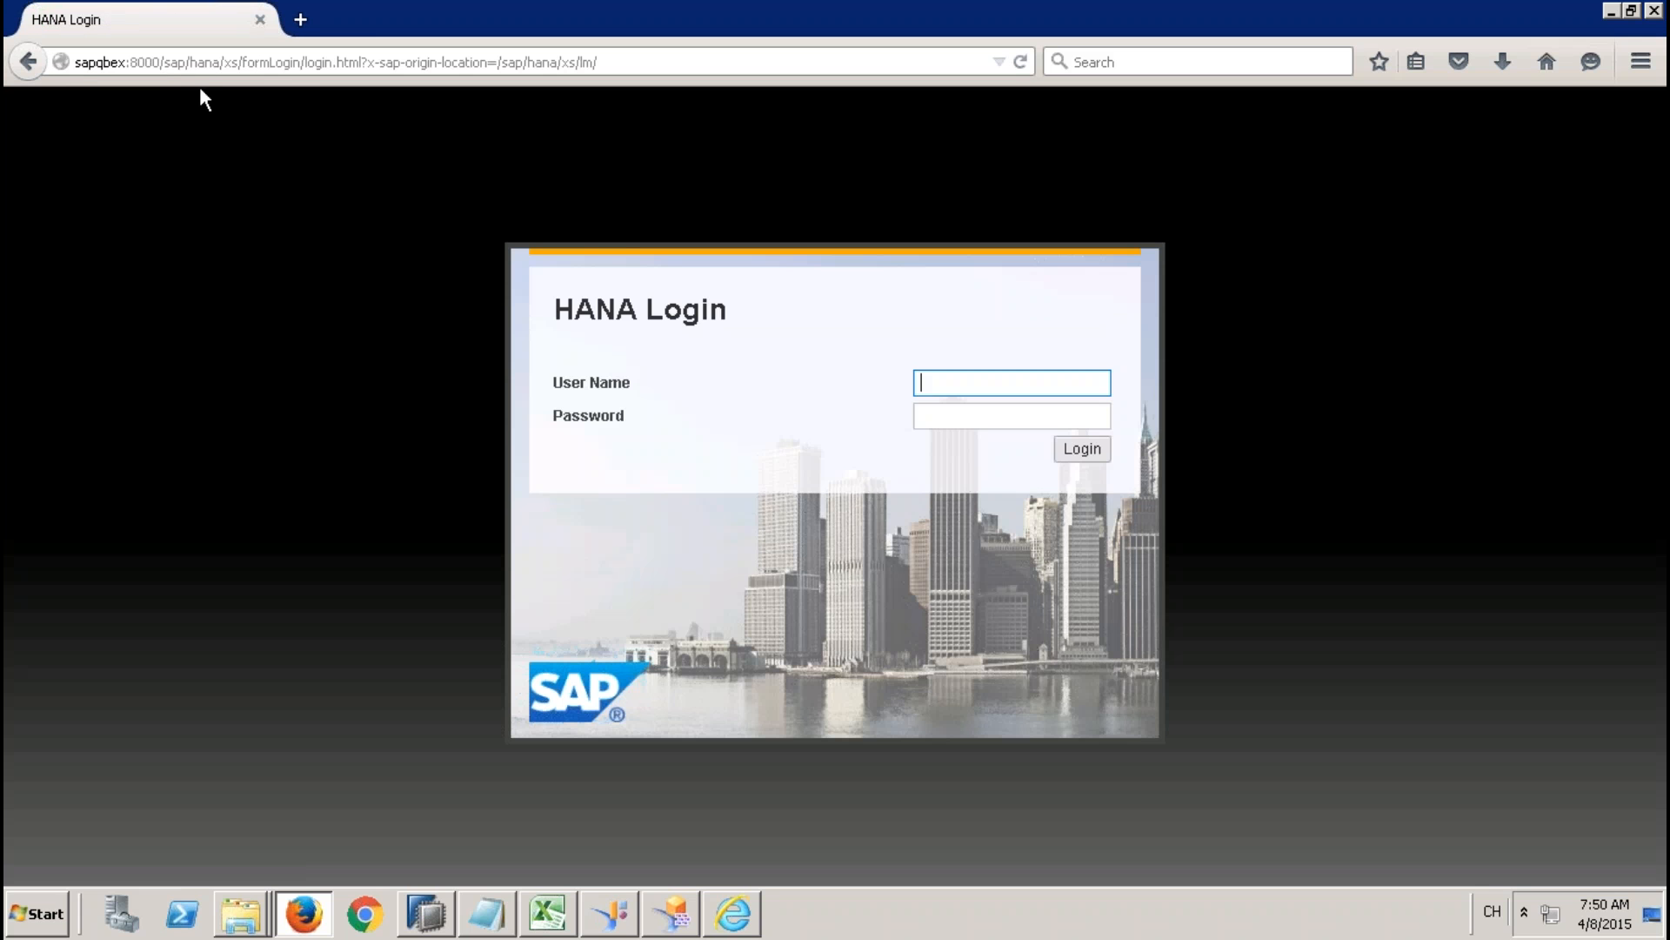
Change the port in the login page address to 8001 and load the page.
{"action": "left_click", "coordinate": [160, 62]}
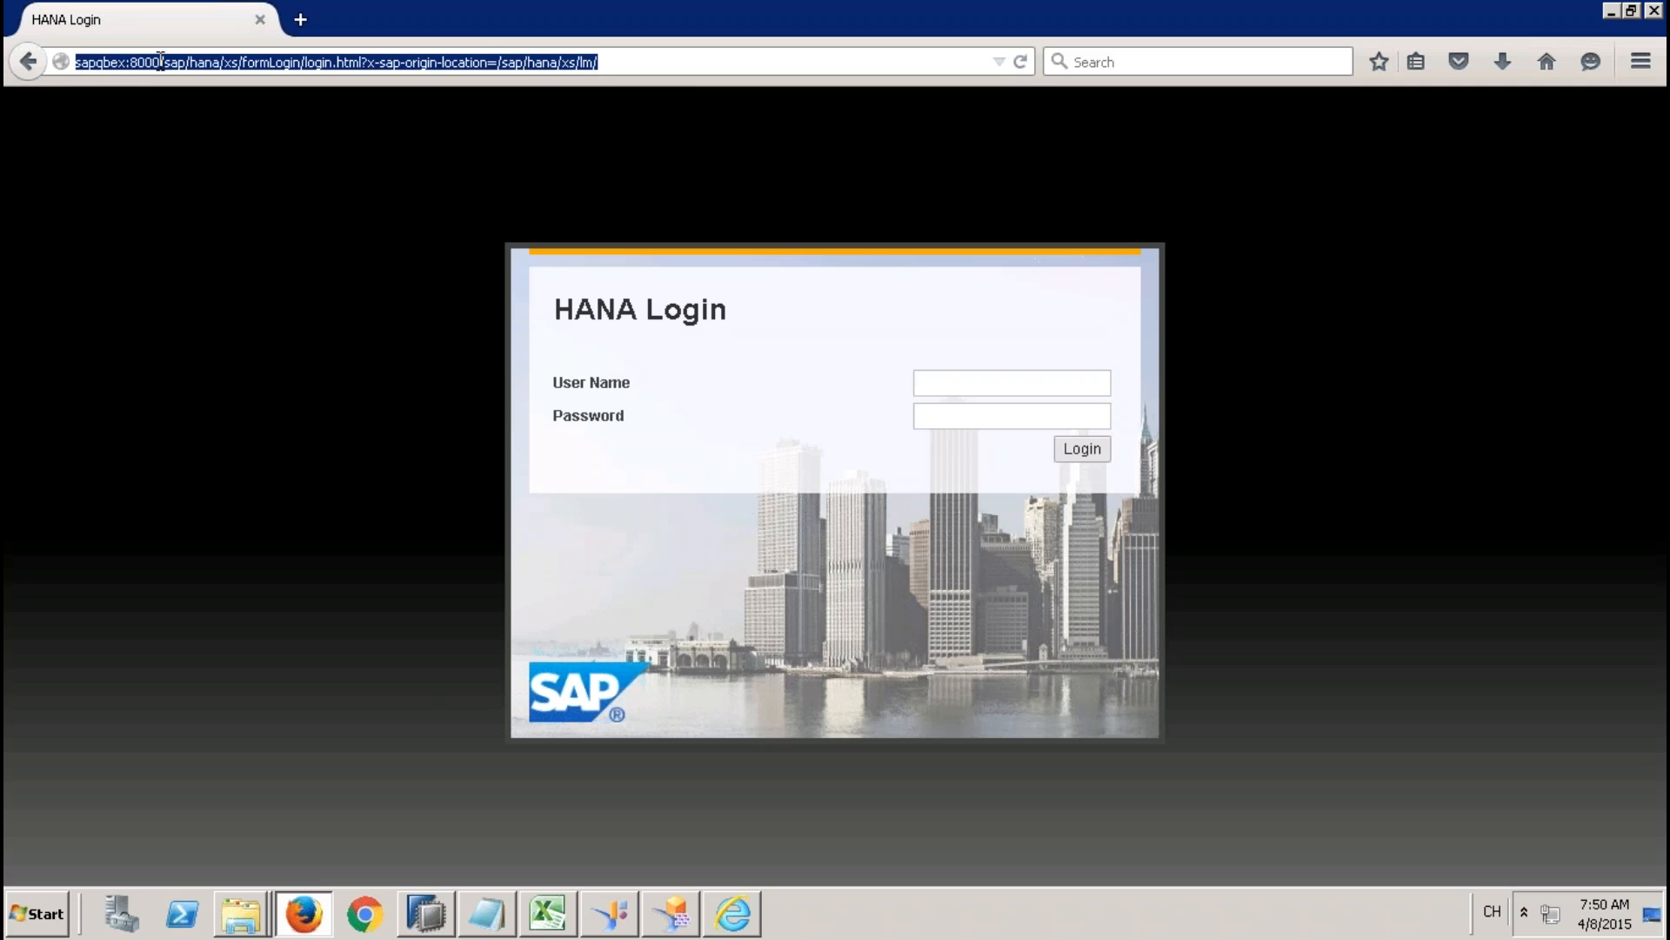
{"action": "left_click", "coordinate": [161, 62]}
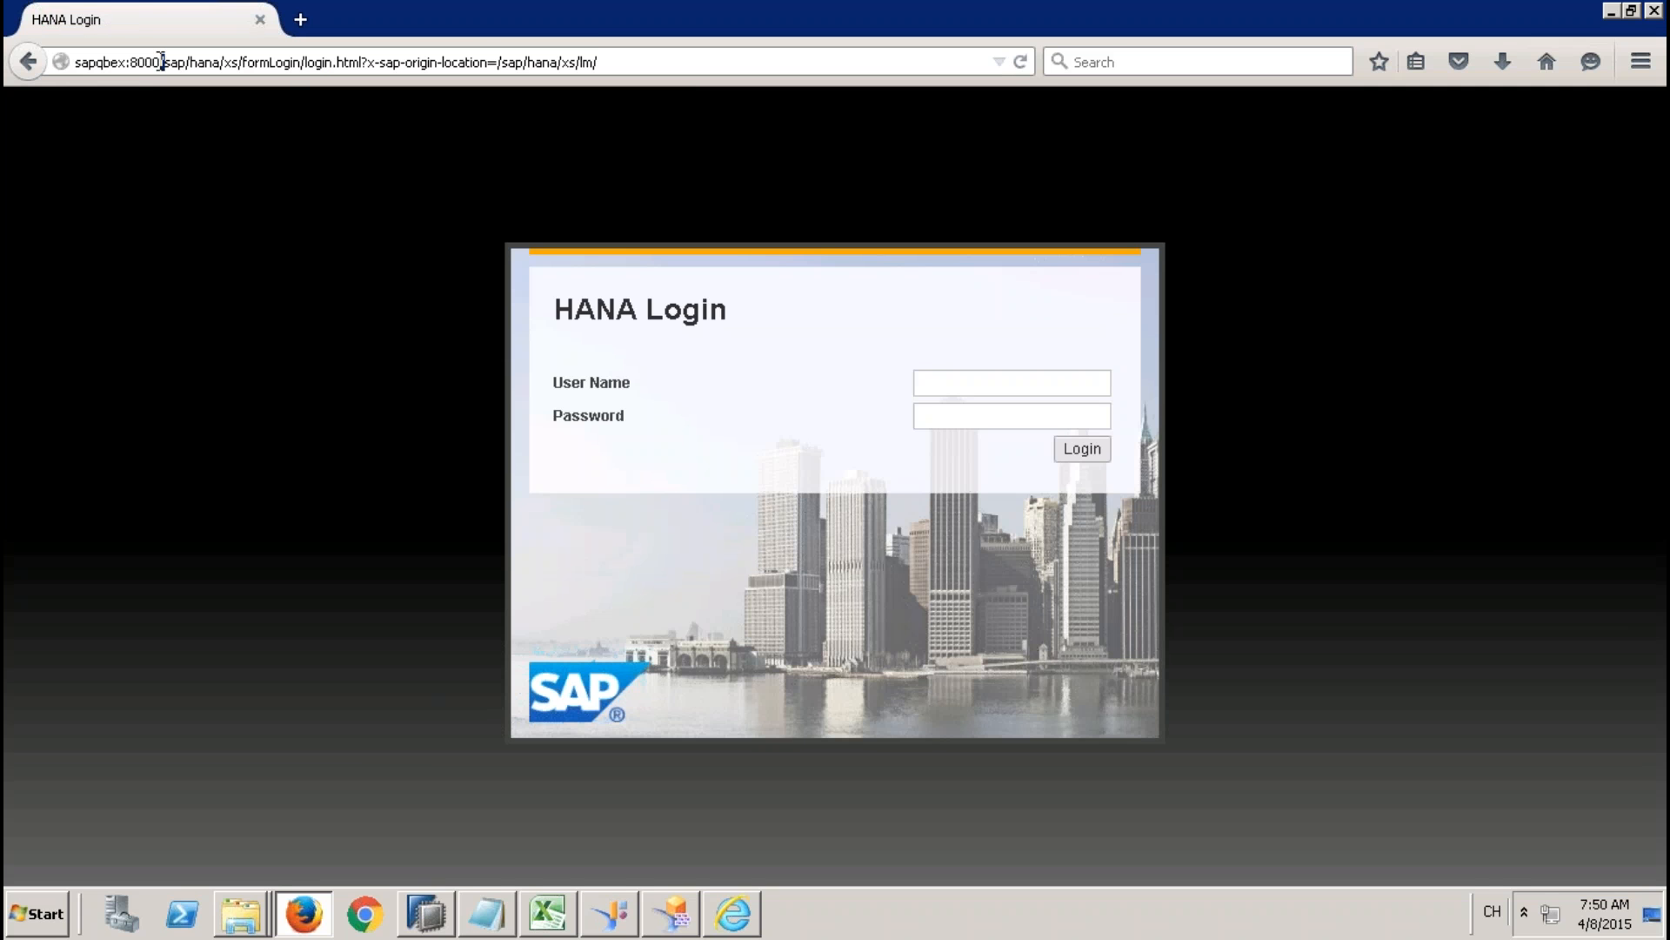
{"action": "key", "text": "Delete"}
{"action": "key", "text": "BackSpace"}
{"action": "type", "text": "1"}
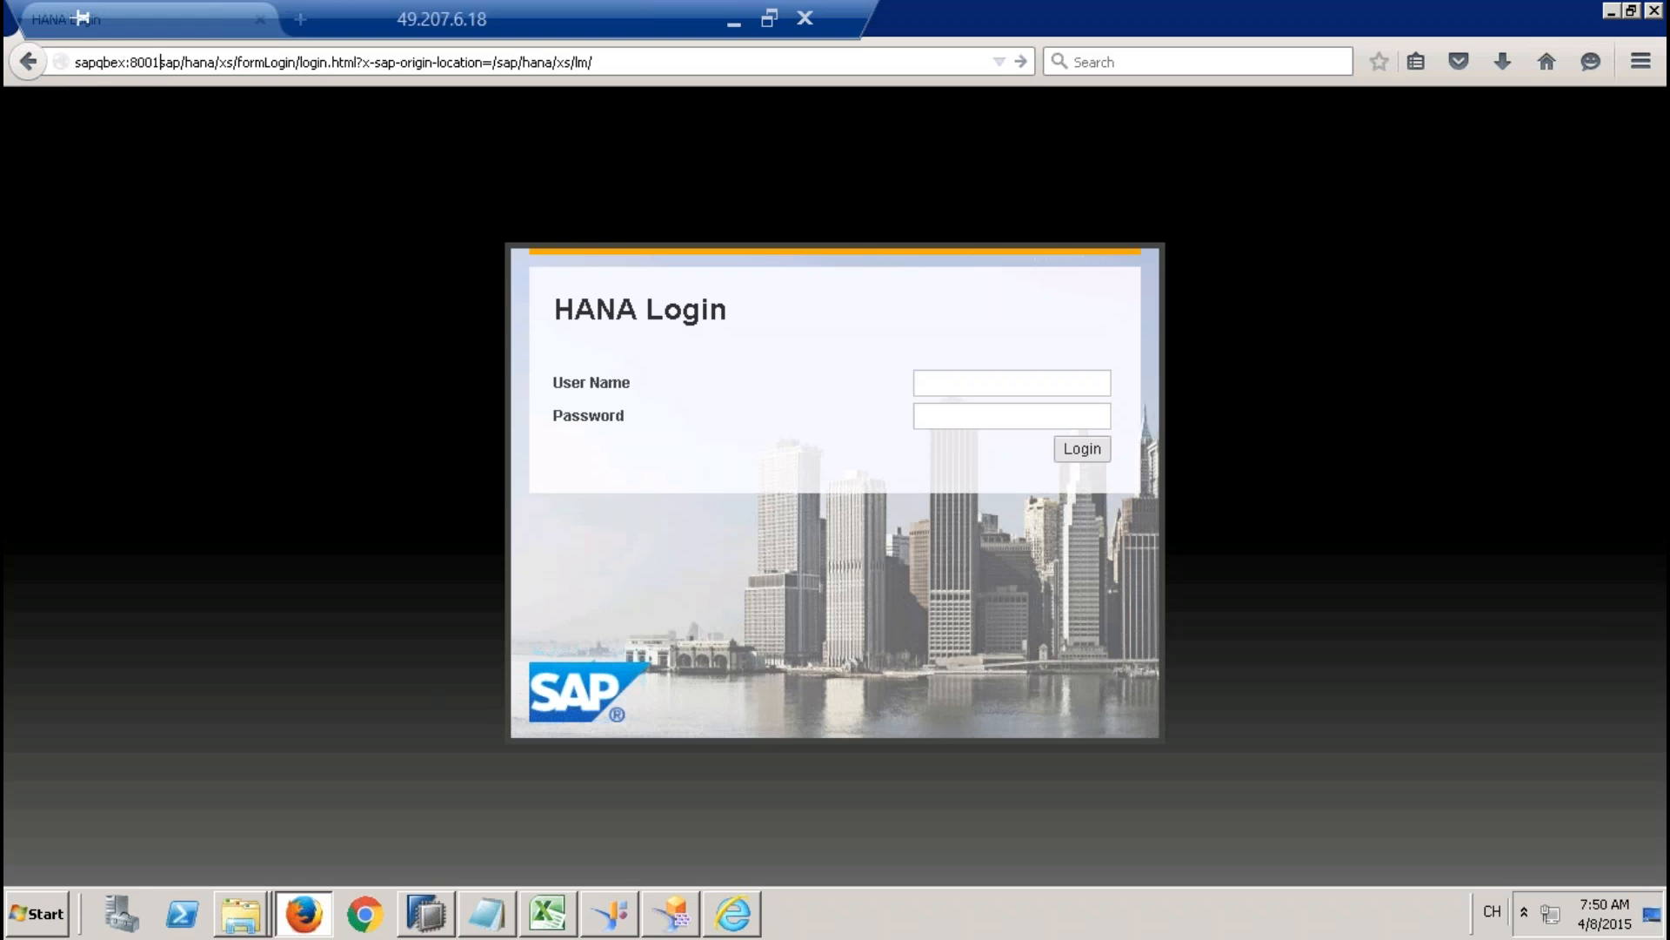
{"action": "type", "text": "/"}
{"action": "key", "text": "Return"}
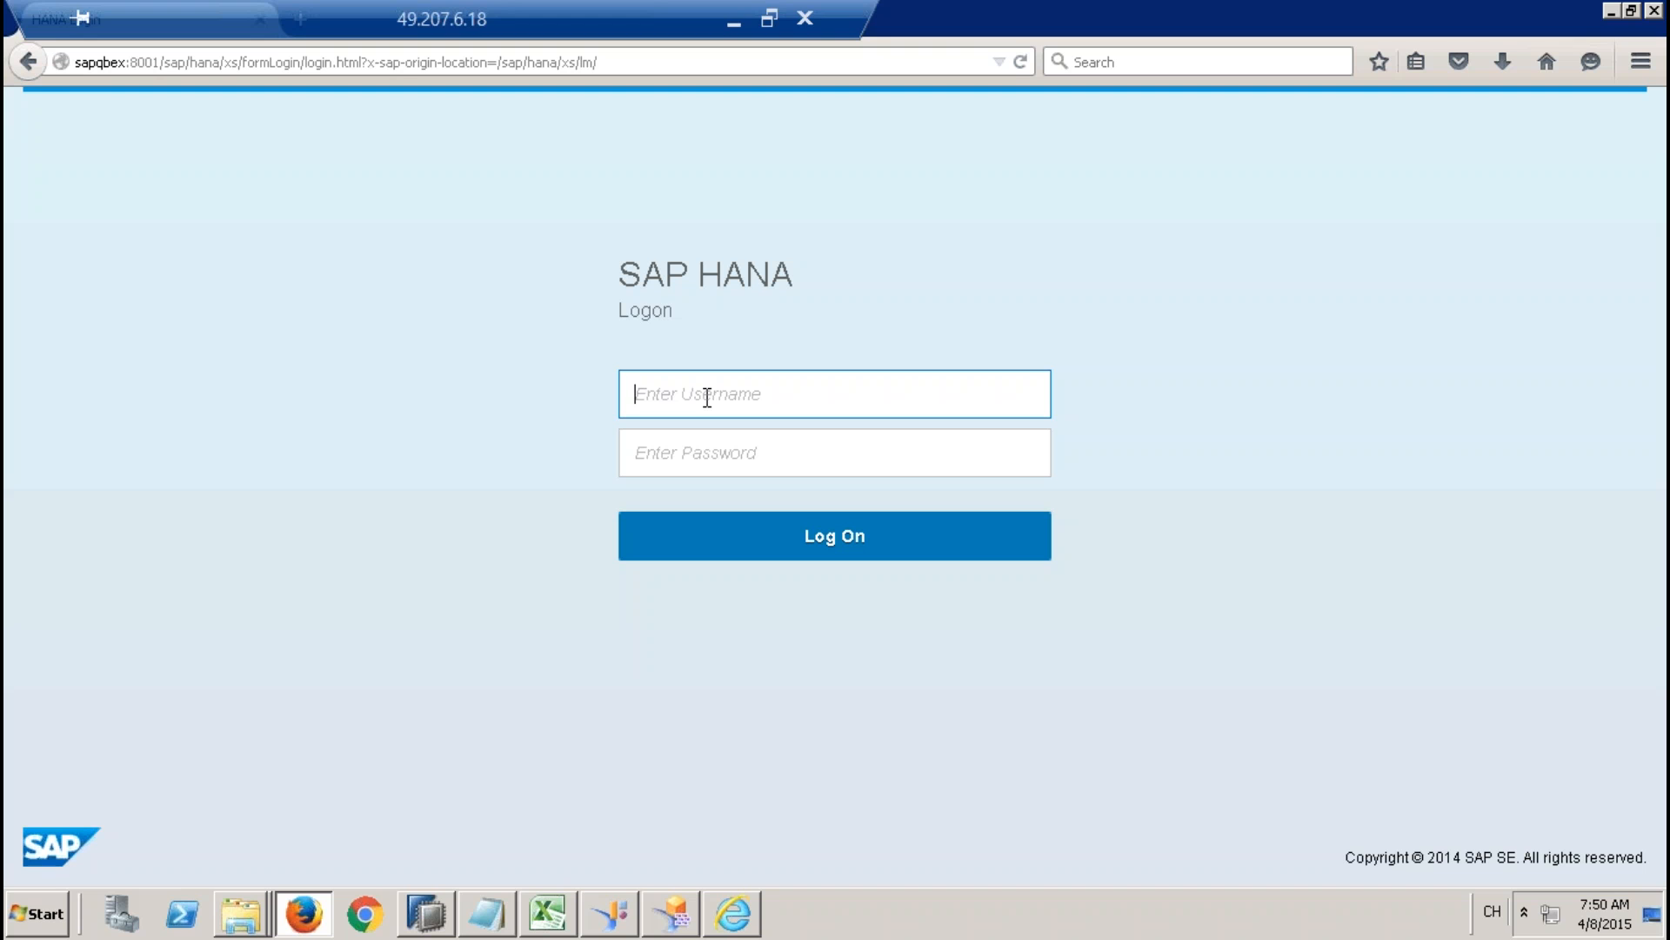
Log on to SAP HANA as system with the account password.
{"action": "type", "text": "s"}
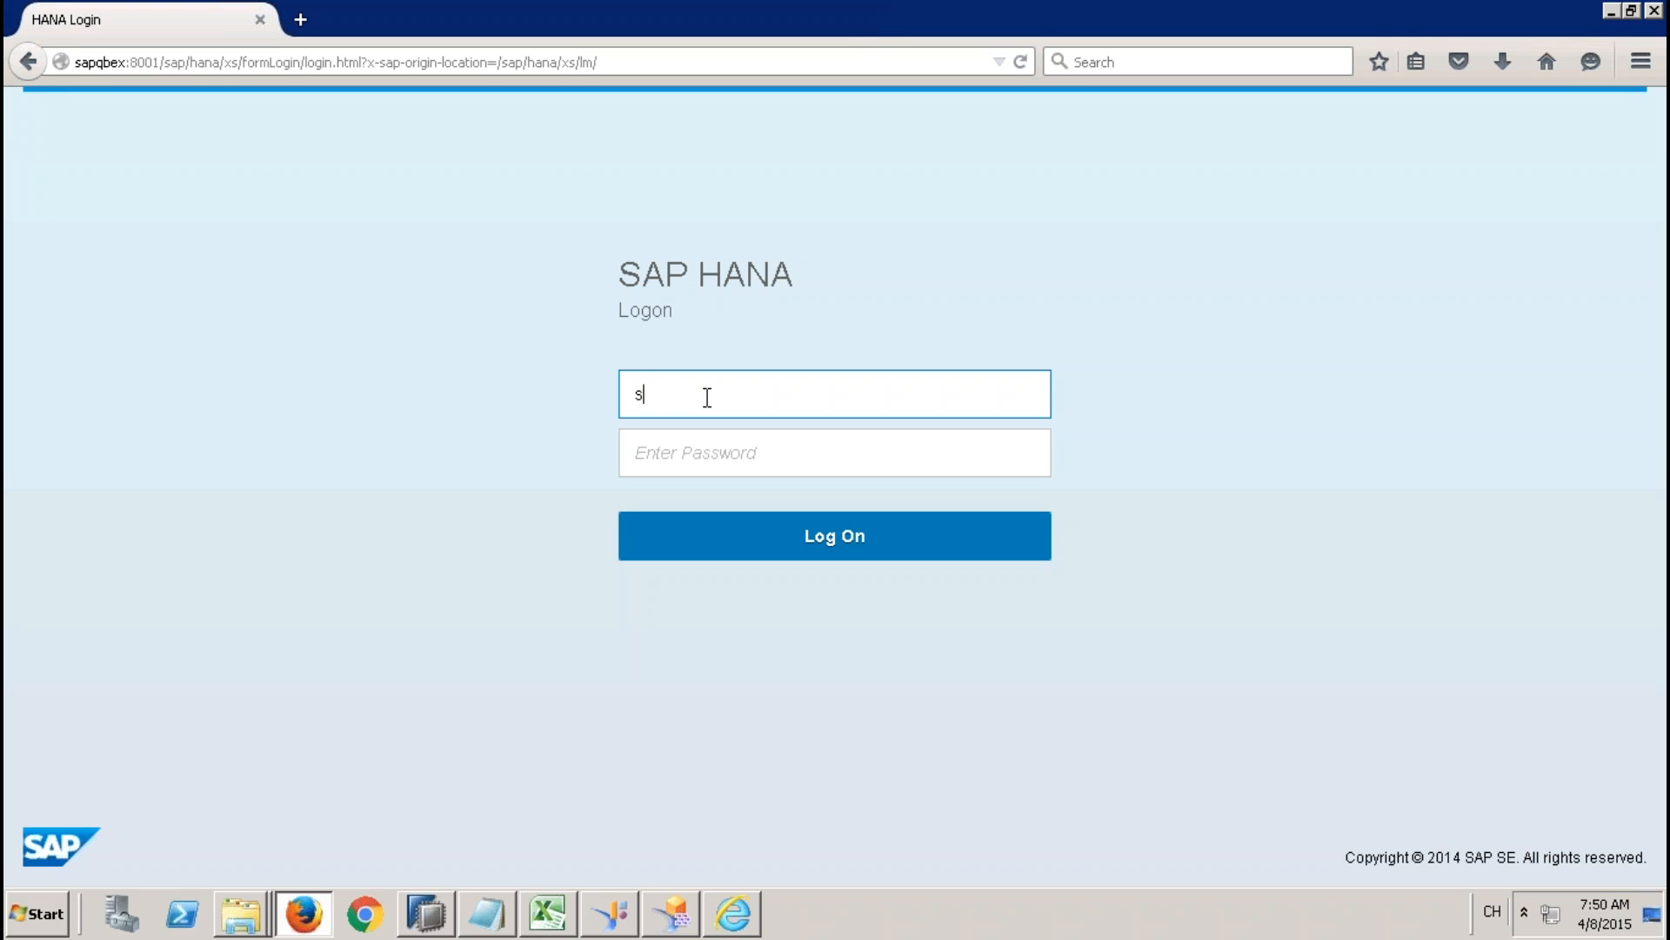
{"action": "type", "text": "ystem"}
{"action": "key", "text": "Tab"}
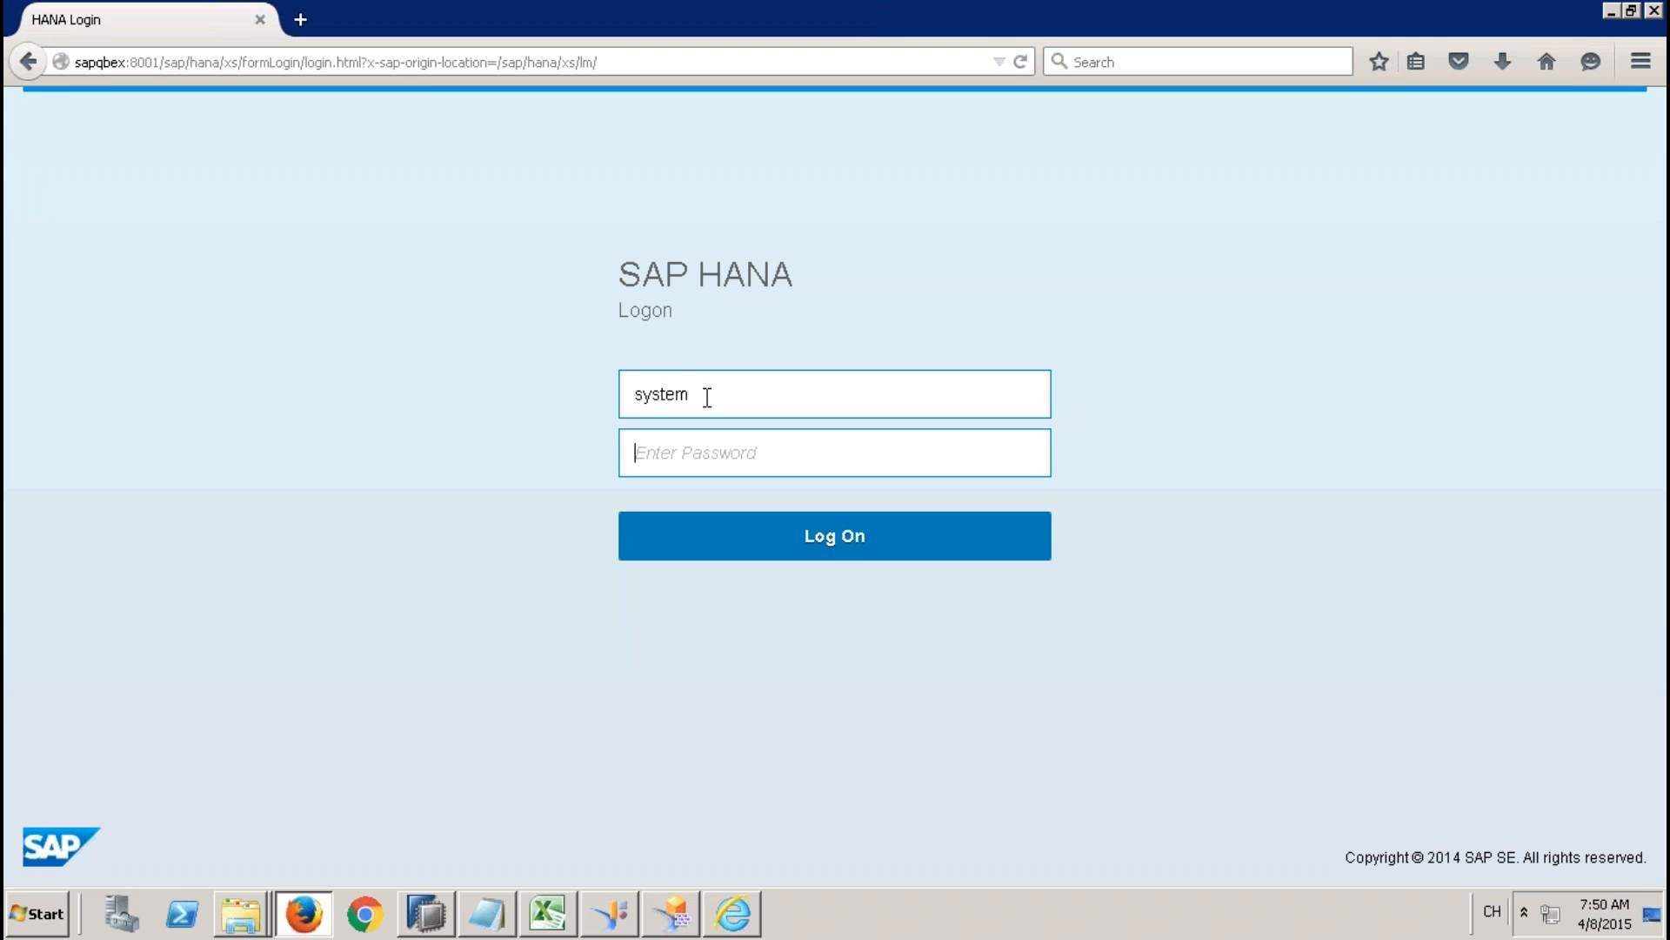
{"action": "type", "text": "••••••••••"}
{"action": "key", "text": "Return"}
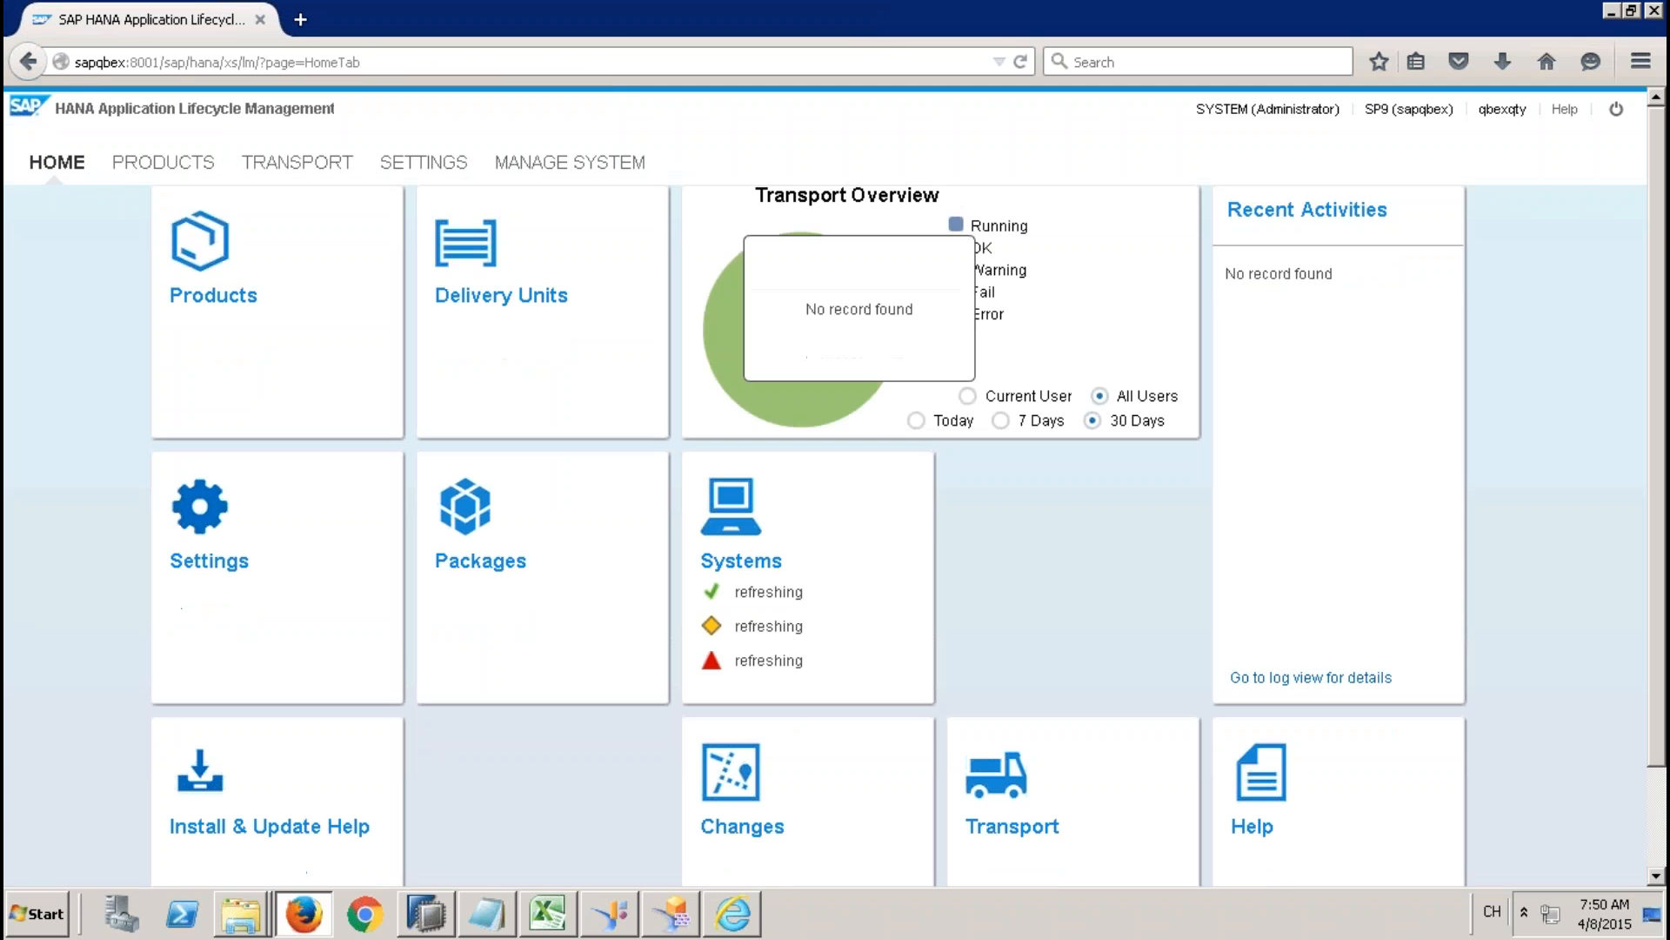
Open the lifecycle management settings and examine the Enable Change Recording option.
{"action": "left_click", "coordinate": [369, 63]}
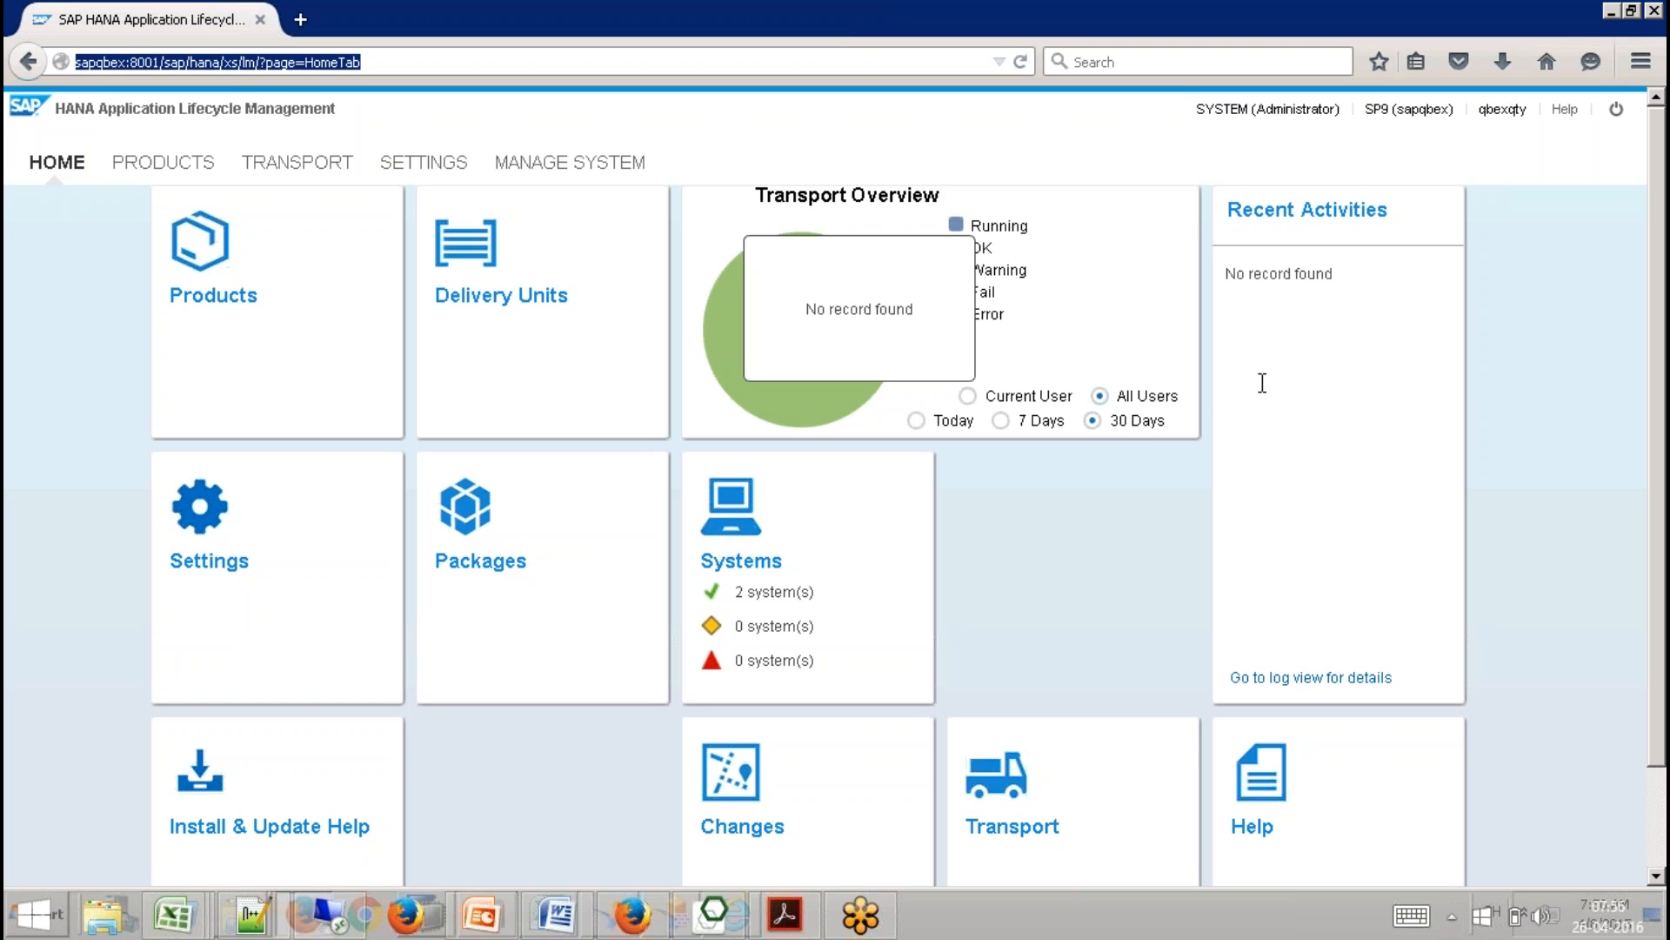
{"action": "left_click", "coordinate": [1564, 362]}
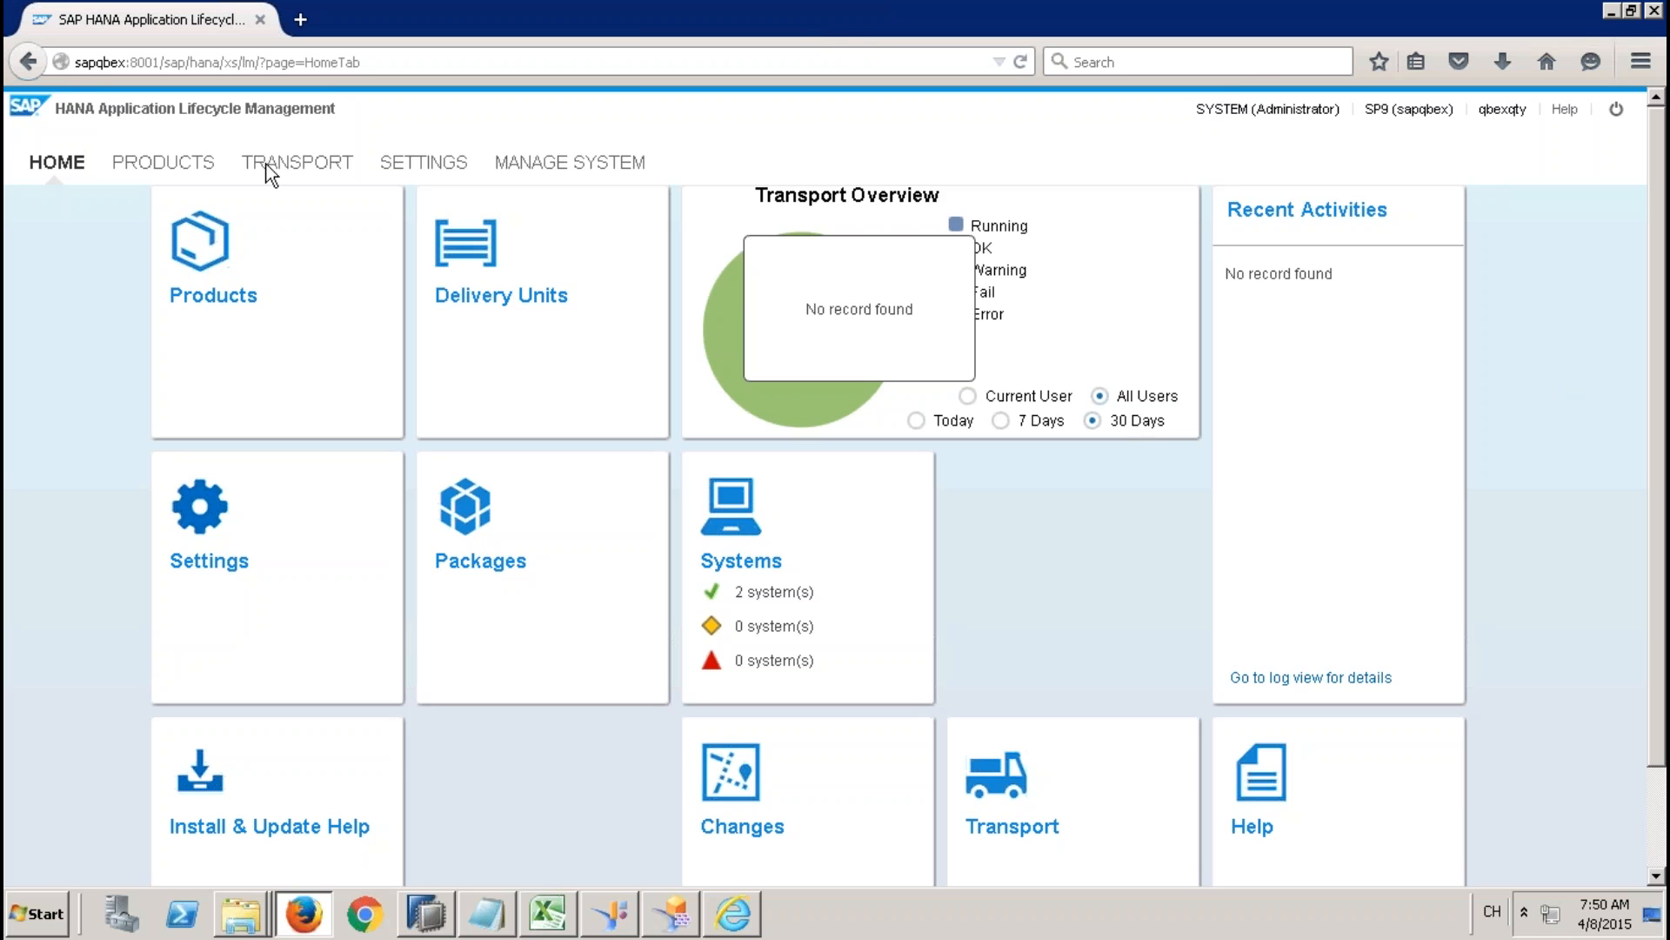
{"action": "left_click", "coordinate": [442, 168]}
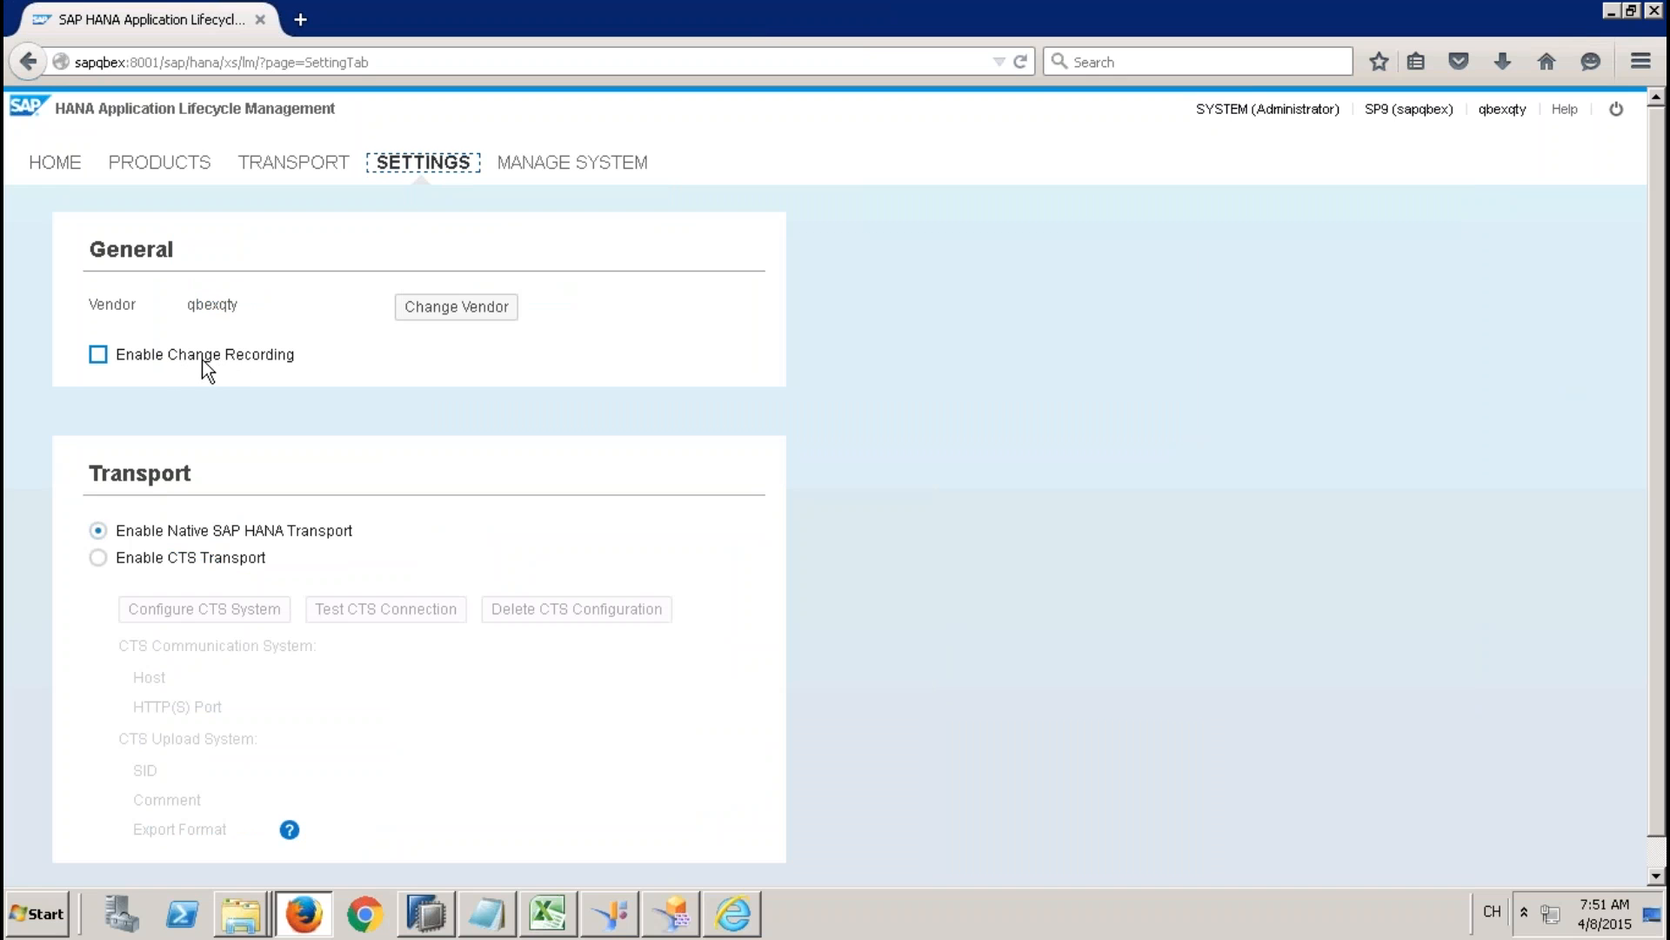
{"action": "mouse_move", "coordinate": [206, 357]}
Switch to SAP HANA Studio, collapse the Security folder and open the administration editor for the SP9 system.
{"action": "left_click", "coordinate": [421, 915]}
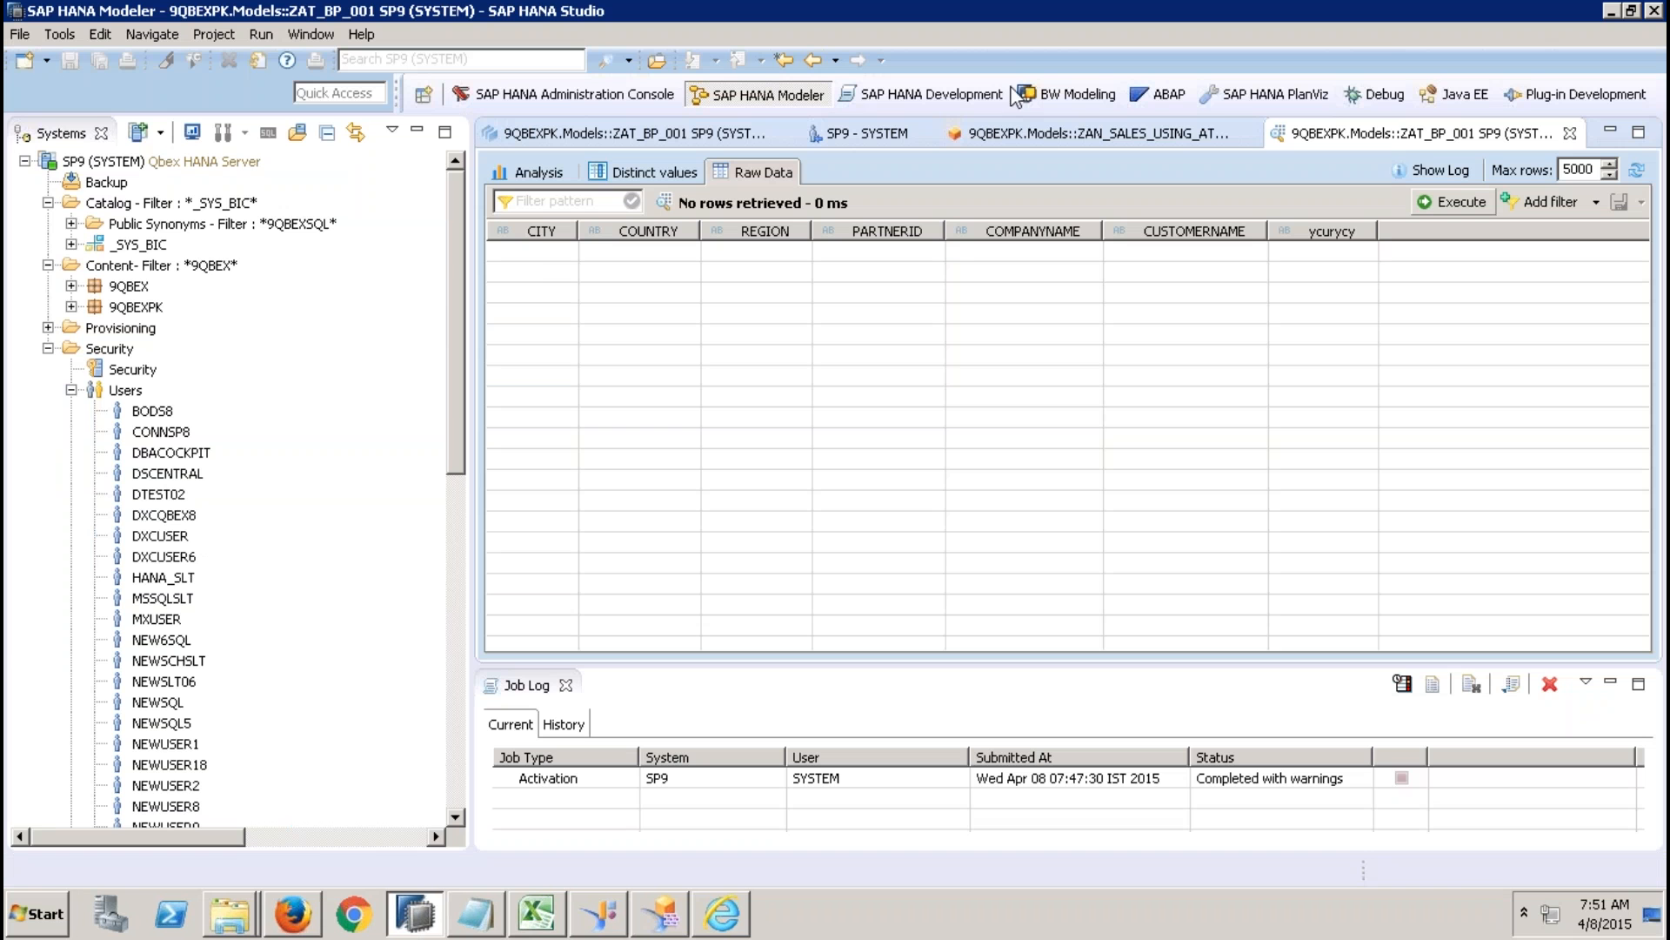
{"action": "left_click", "coordinate": [45, 347]}
{"action": "left_click", "coordinate": [47, 349]}
{"action": "left_click", "coordinate": [193, 160]}
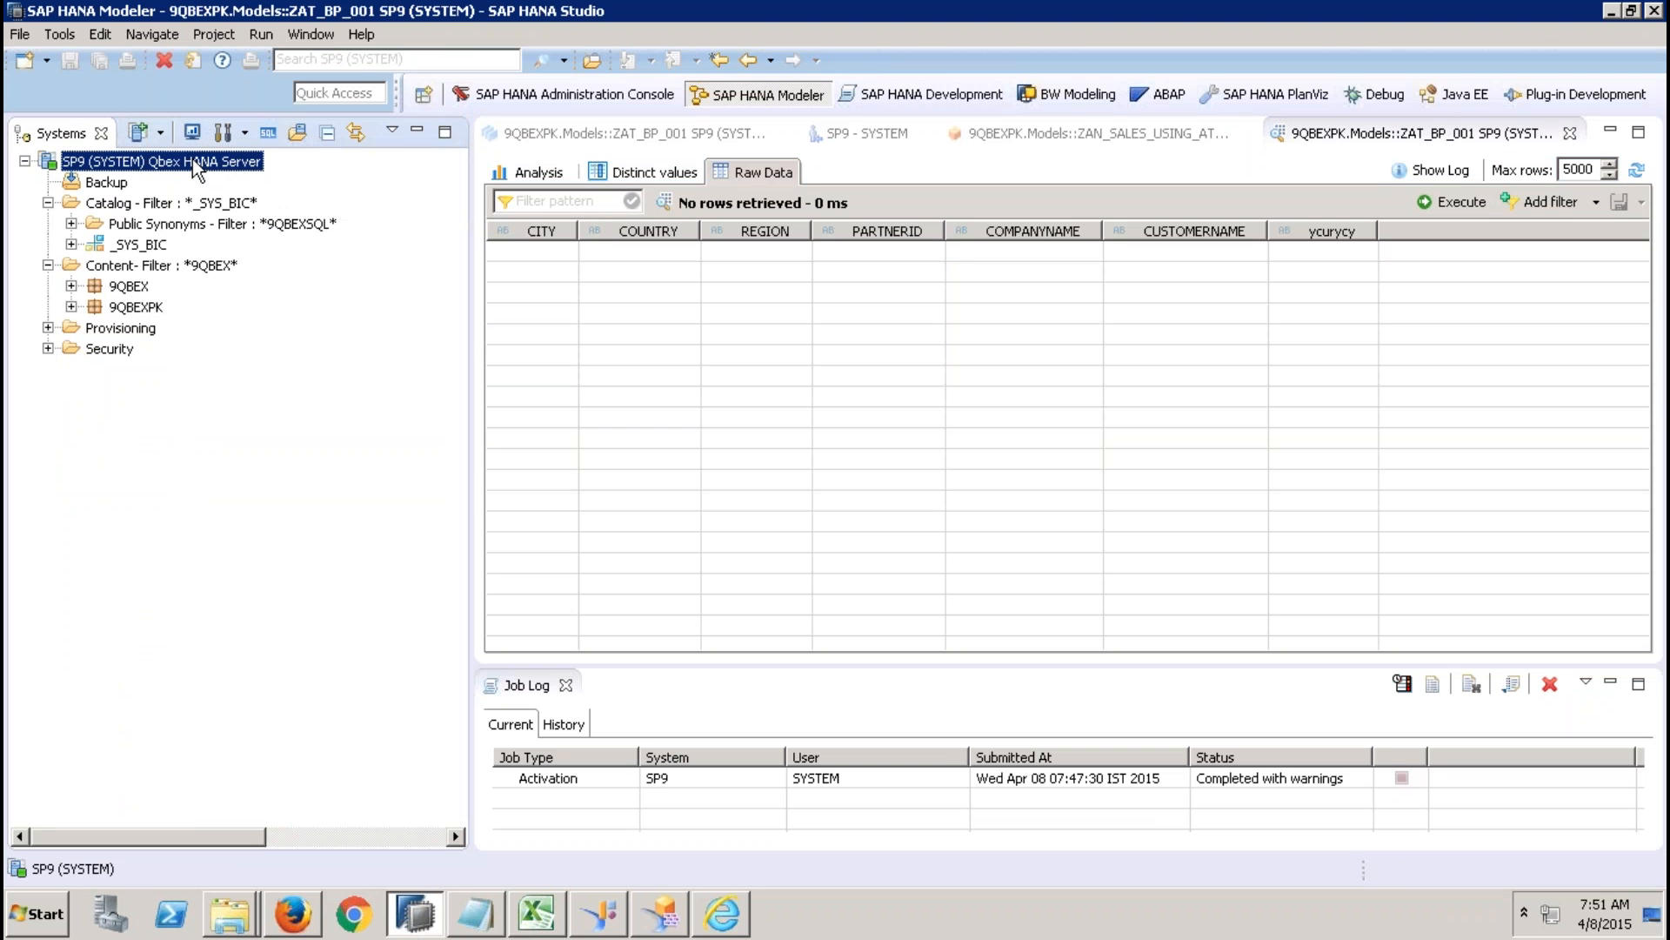
{"action": "right_click", "coordinate": [191, 160]}
{"action": "mouse_move", "coordinate": [357, 245]}
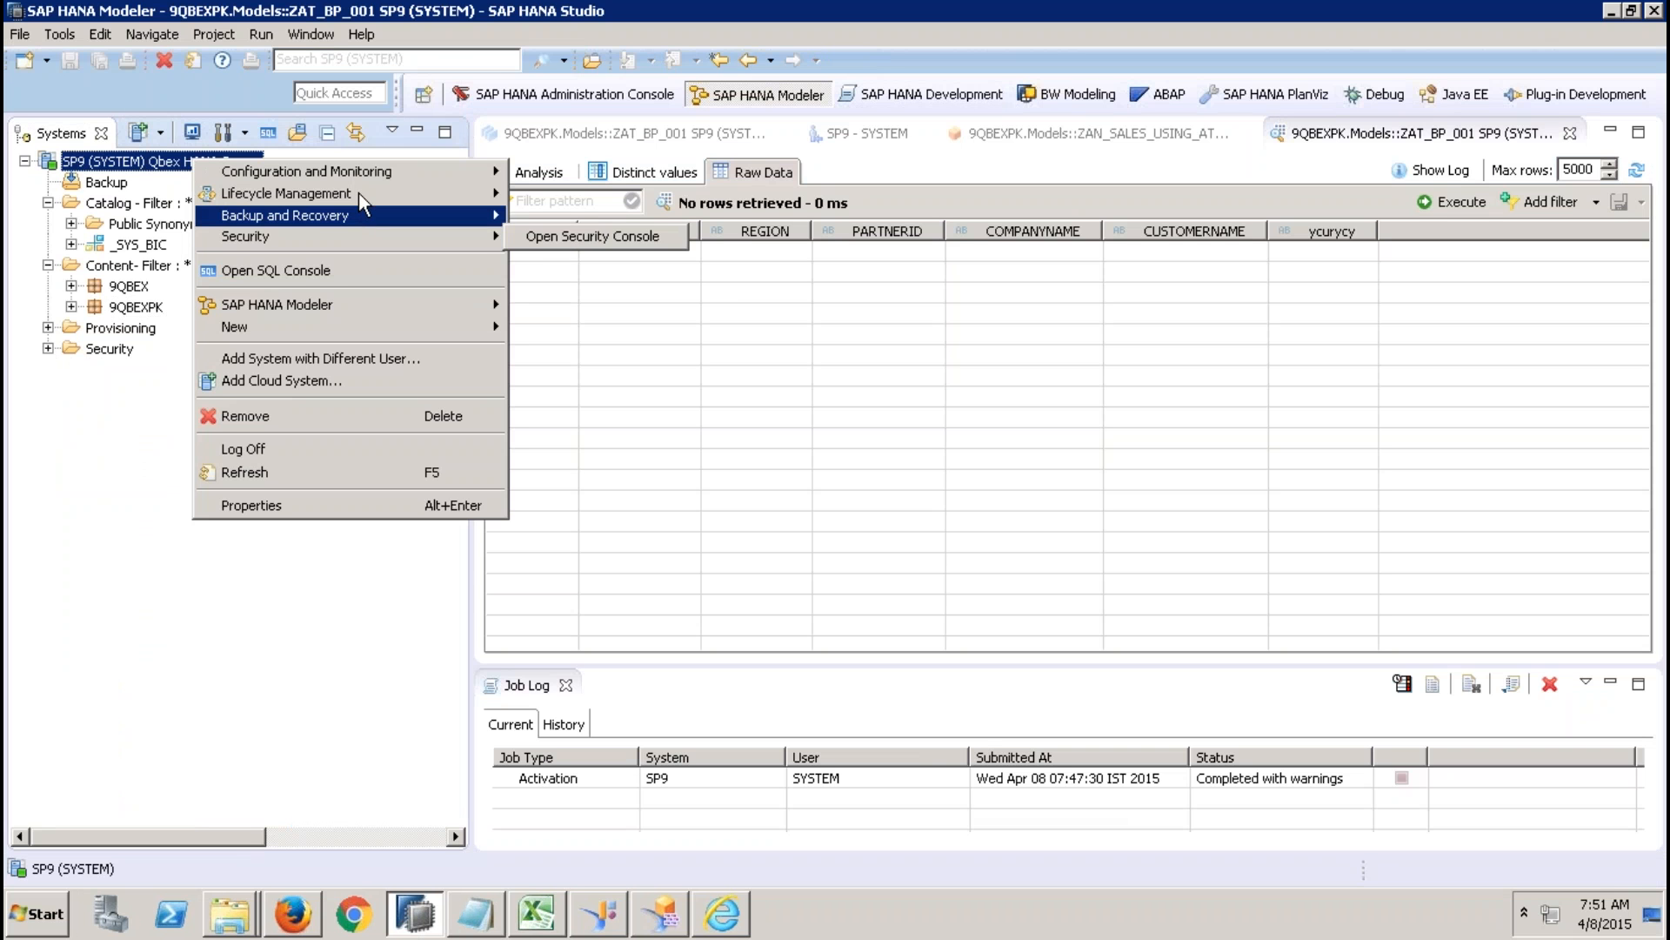
{"action": "mouse_move", "coordinate": [358, 192]}
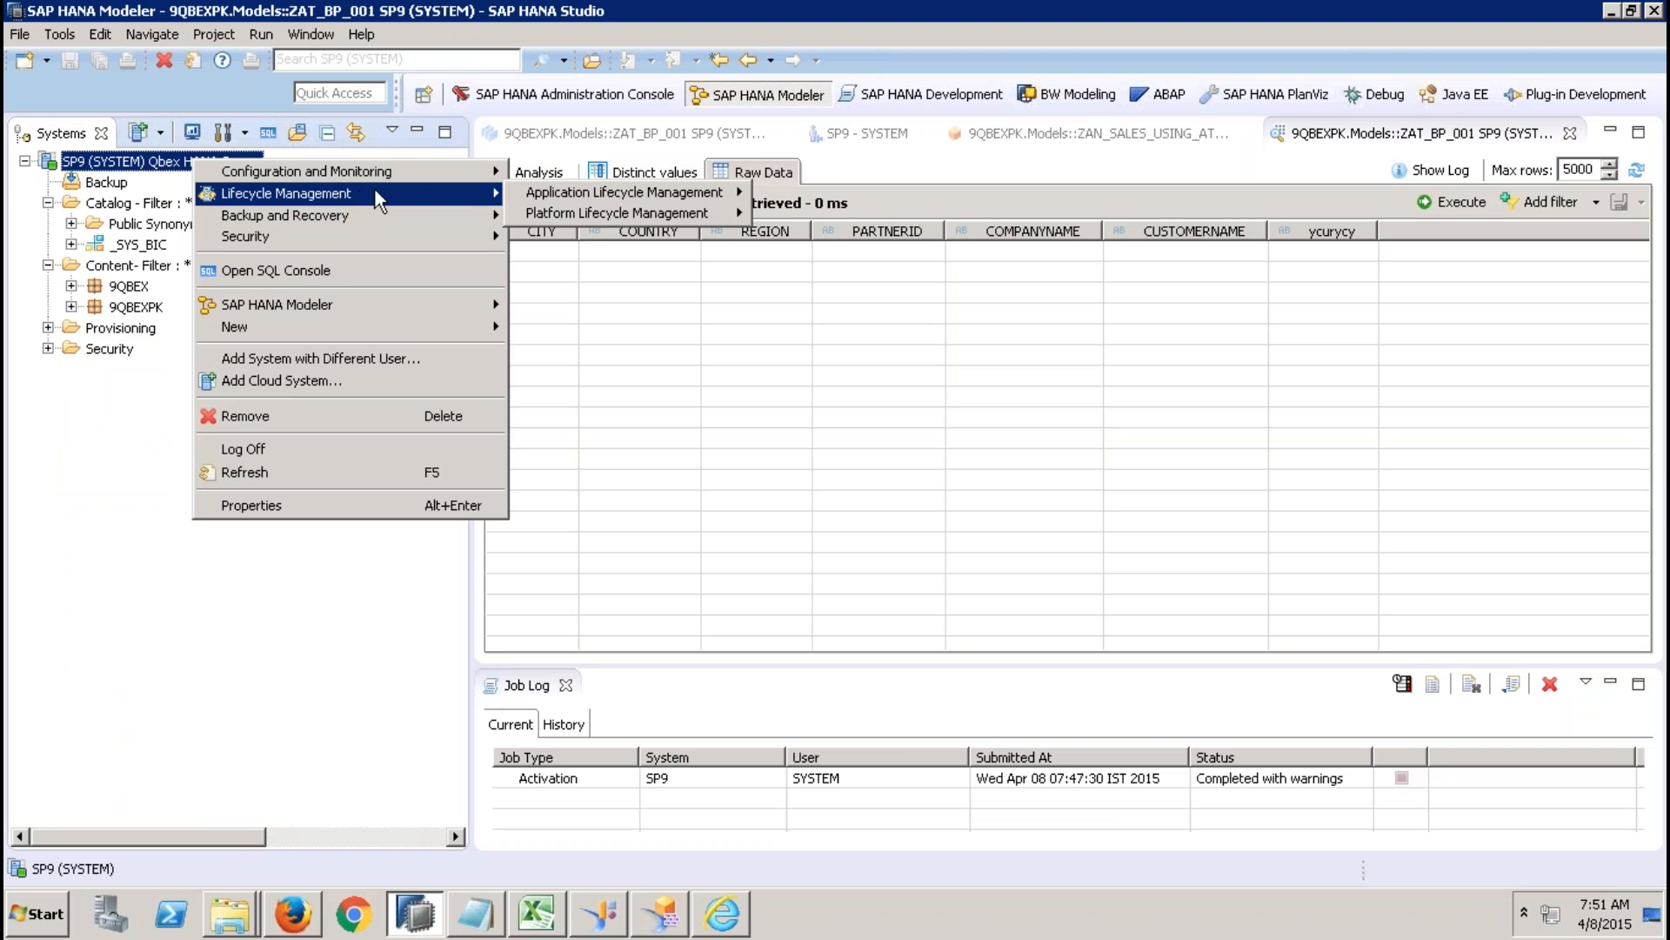
{"action": "mouse_move", "coordinate": [562, 195]}
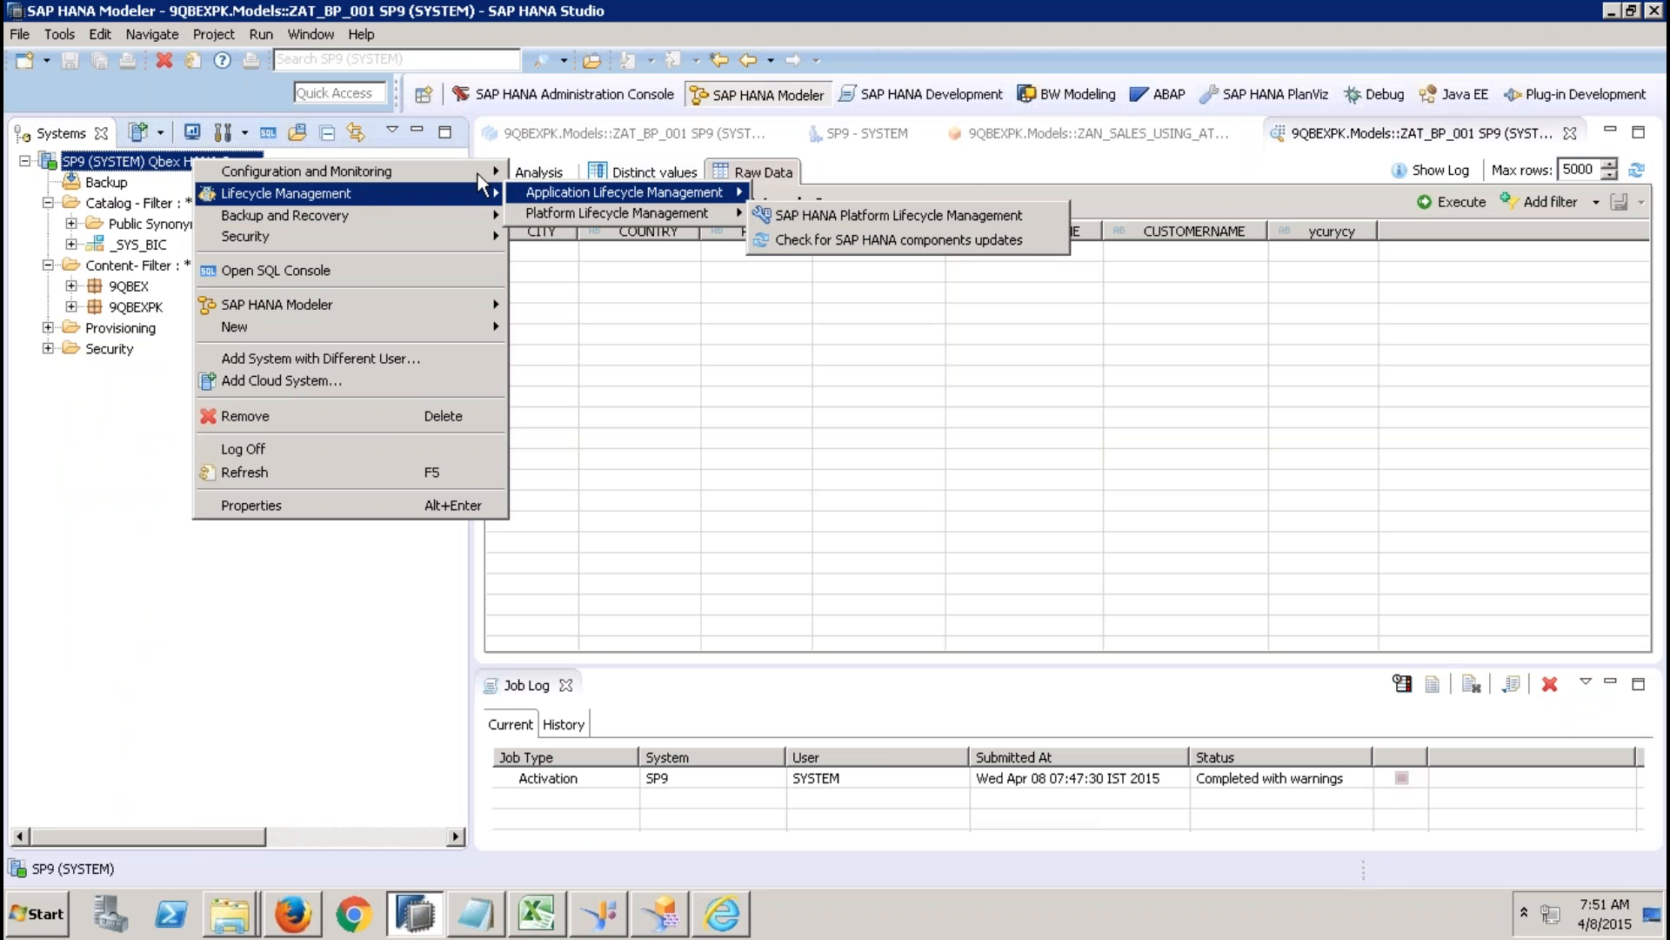
{"action": "mouse_move", "coordinate": [484, 172]}
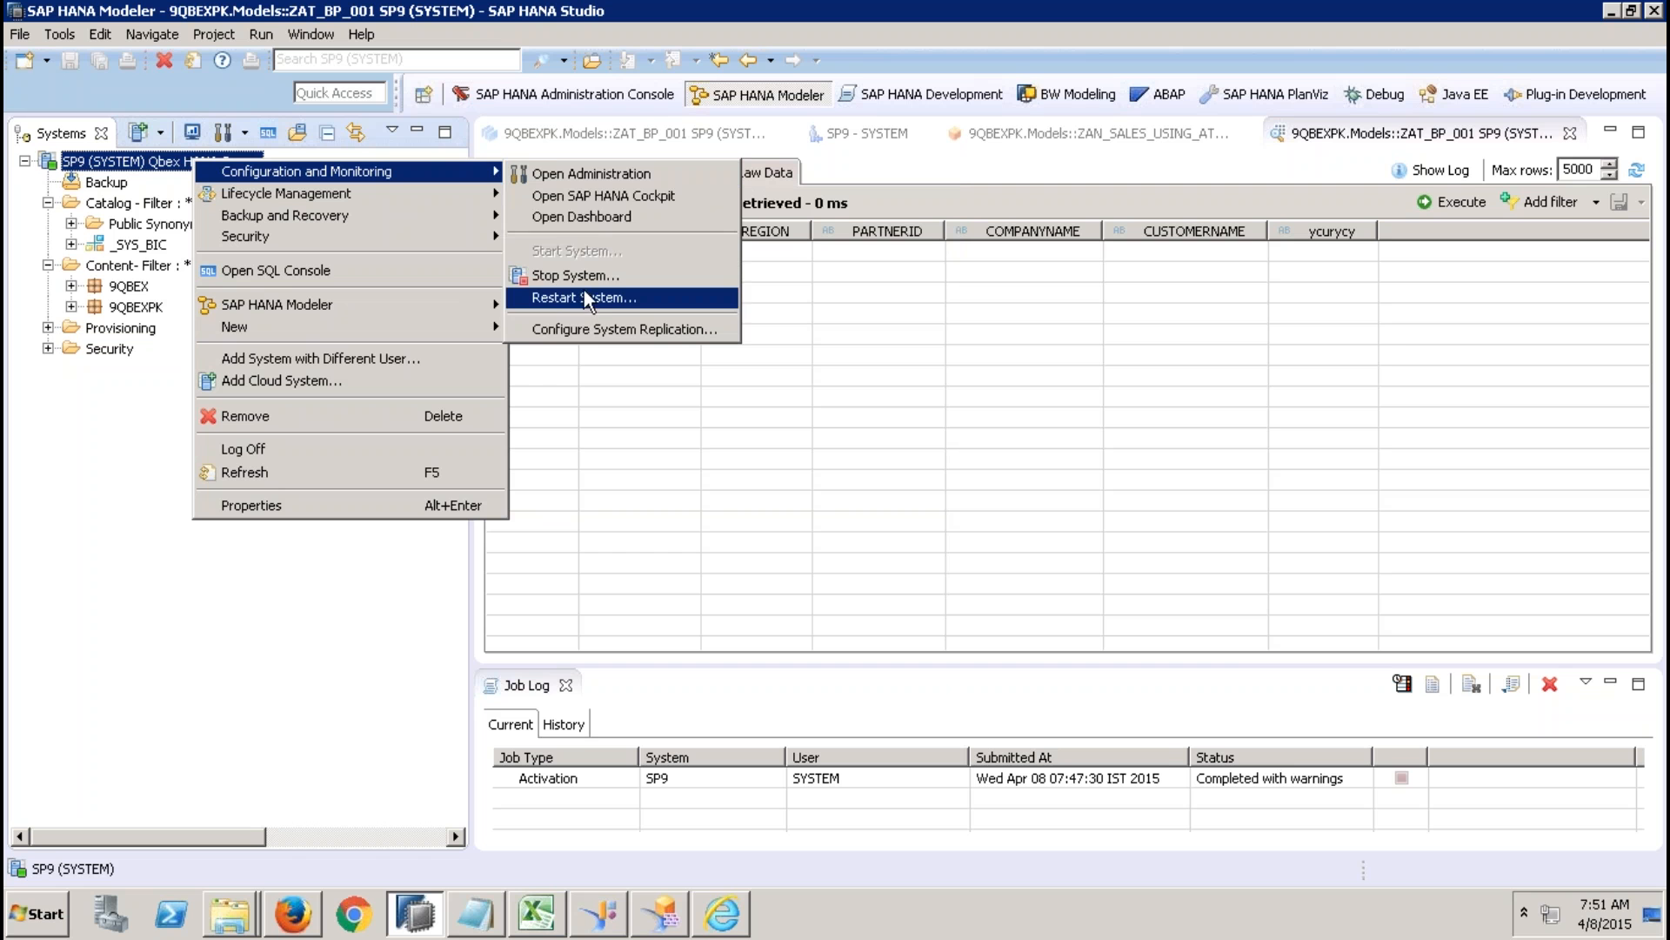
{"action": "left_click", "coordinate": [614, 174]}
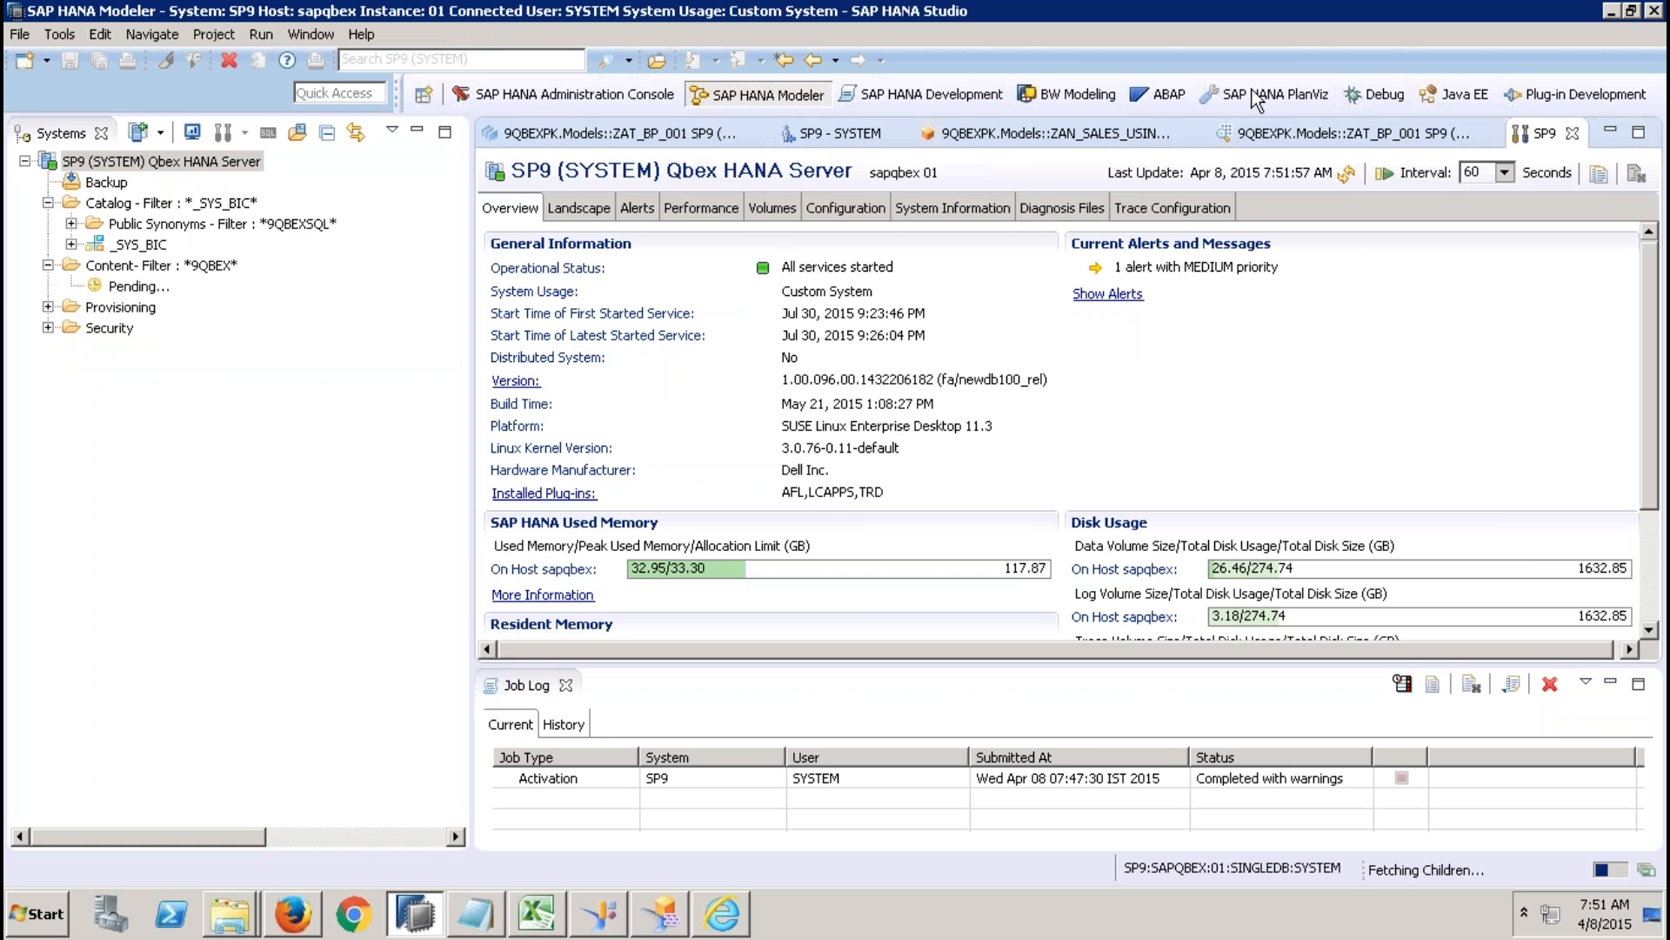
Show SP9's landscape services in the maximized editor and select the preprocessor service.
{"action": "left_click", "coordinate": [596, 213]}
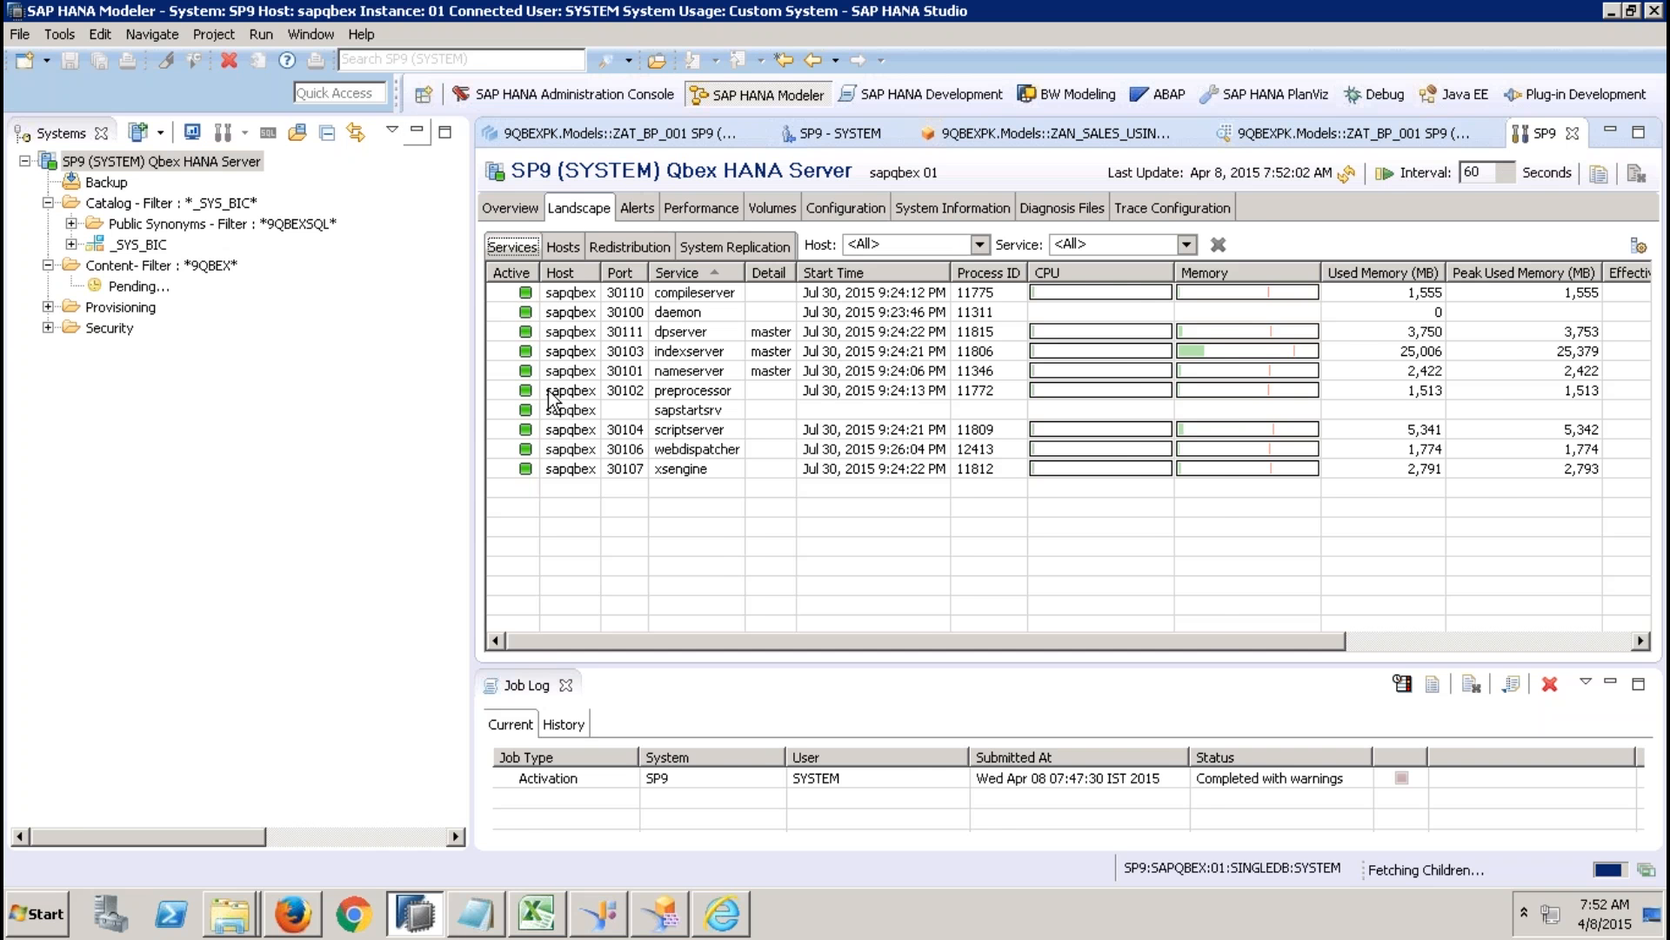
{"action": "left_click", "coordinate": [150, 391]}
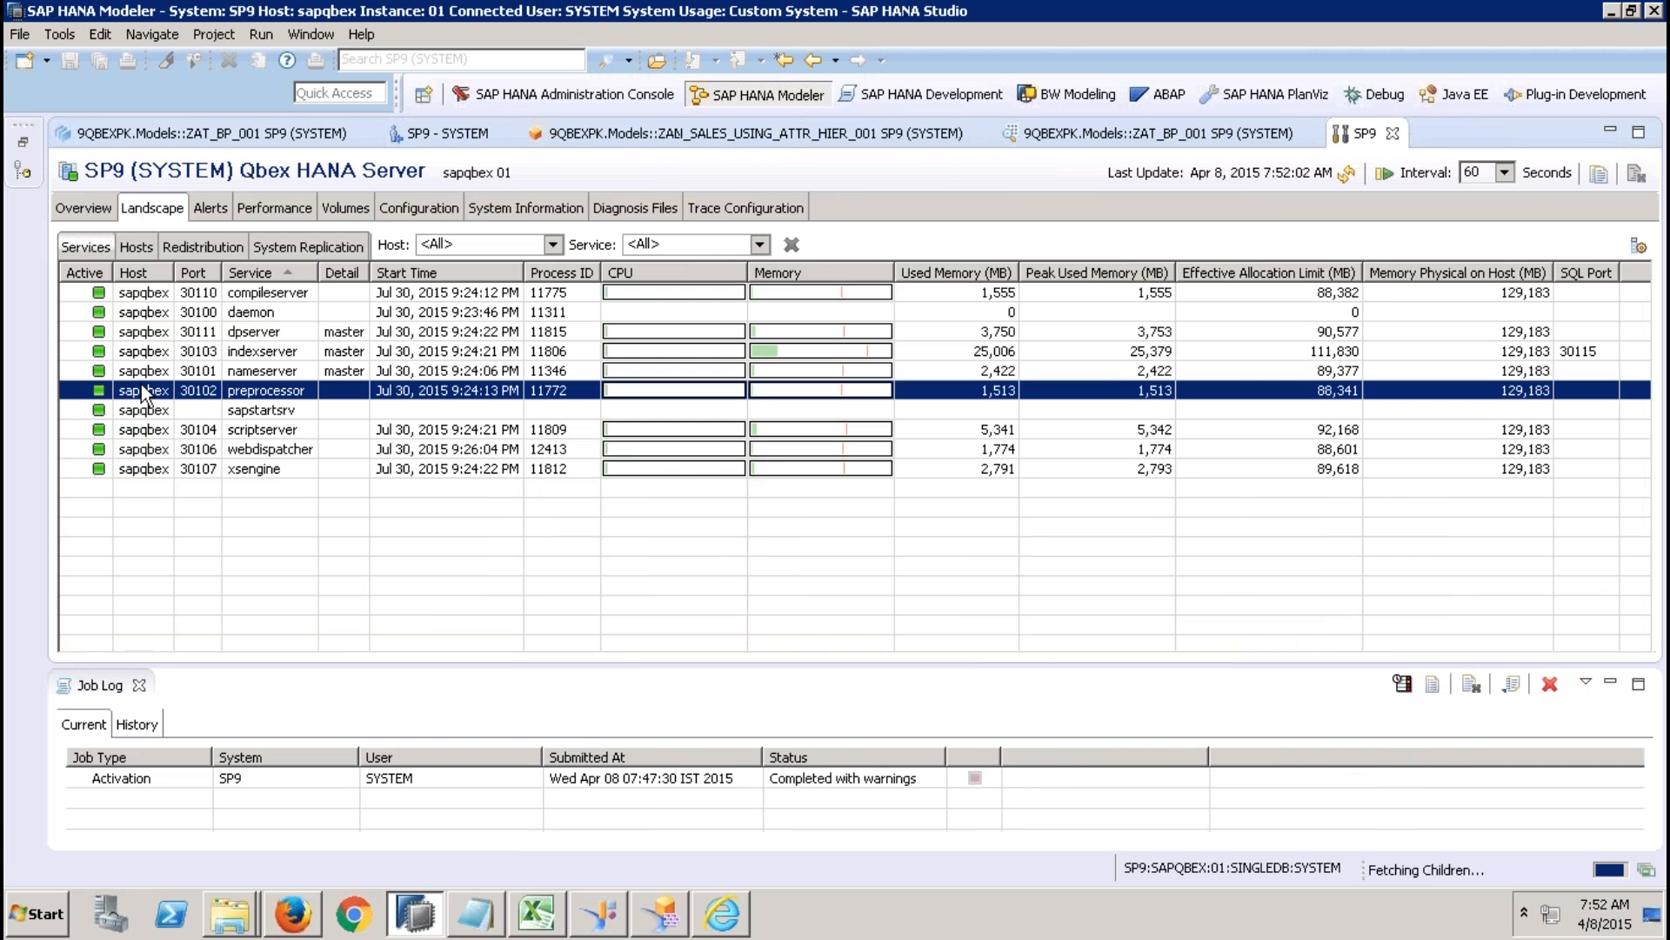
Show the actions available for the preprocessor service.
{"action": "right_click", "coordinate": [143, 387]}
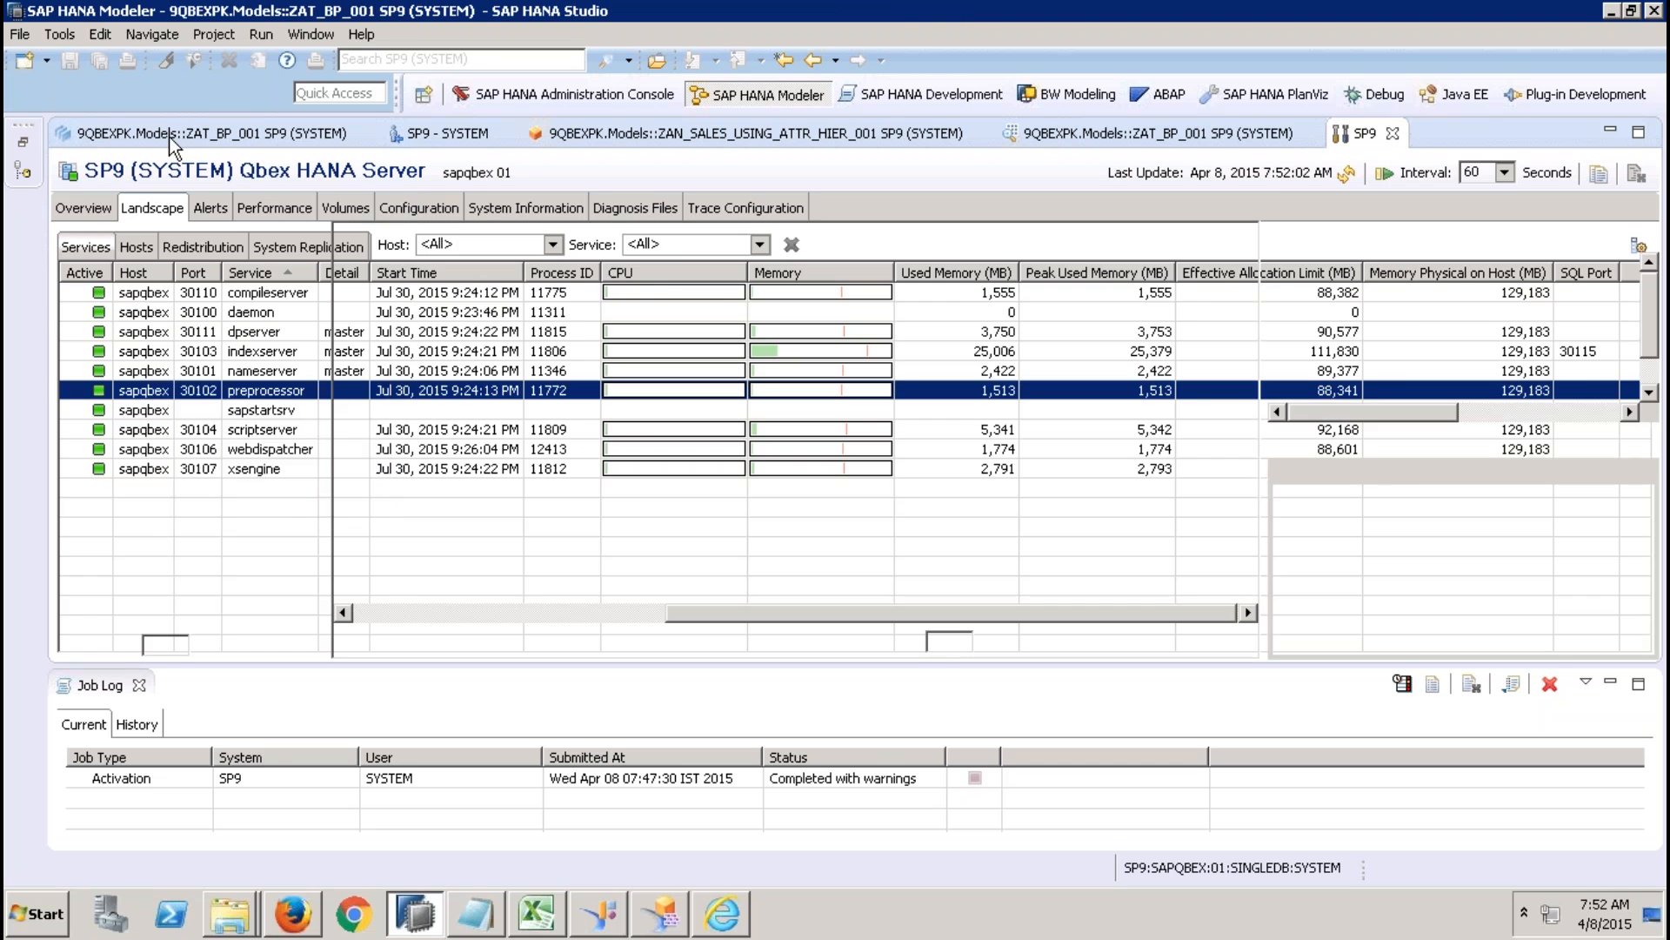
Return to the ZAT_BP_001 model, close the Job Log and enlarge the Output area to show the calculated columns.
{"action": "left_click", "coordinate": [172, 136]}
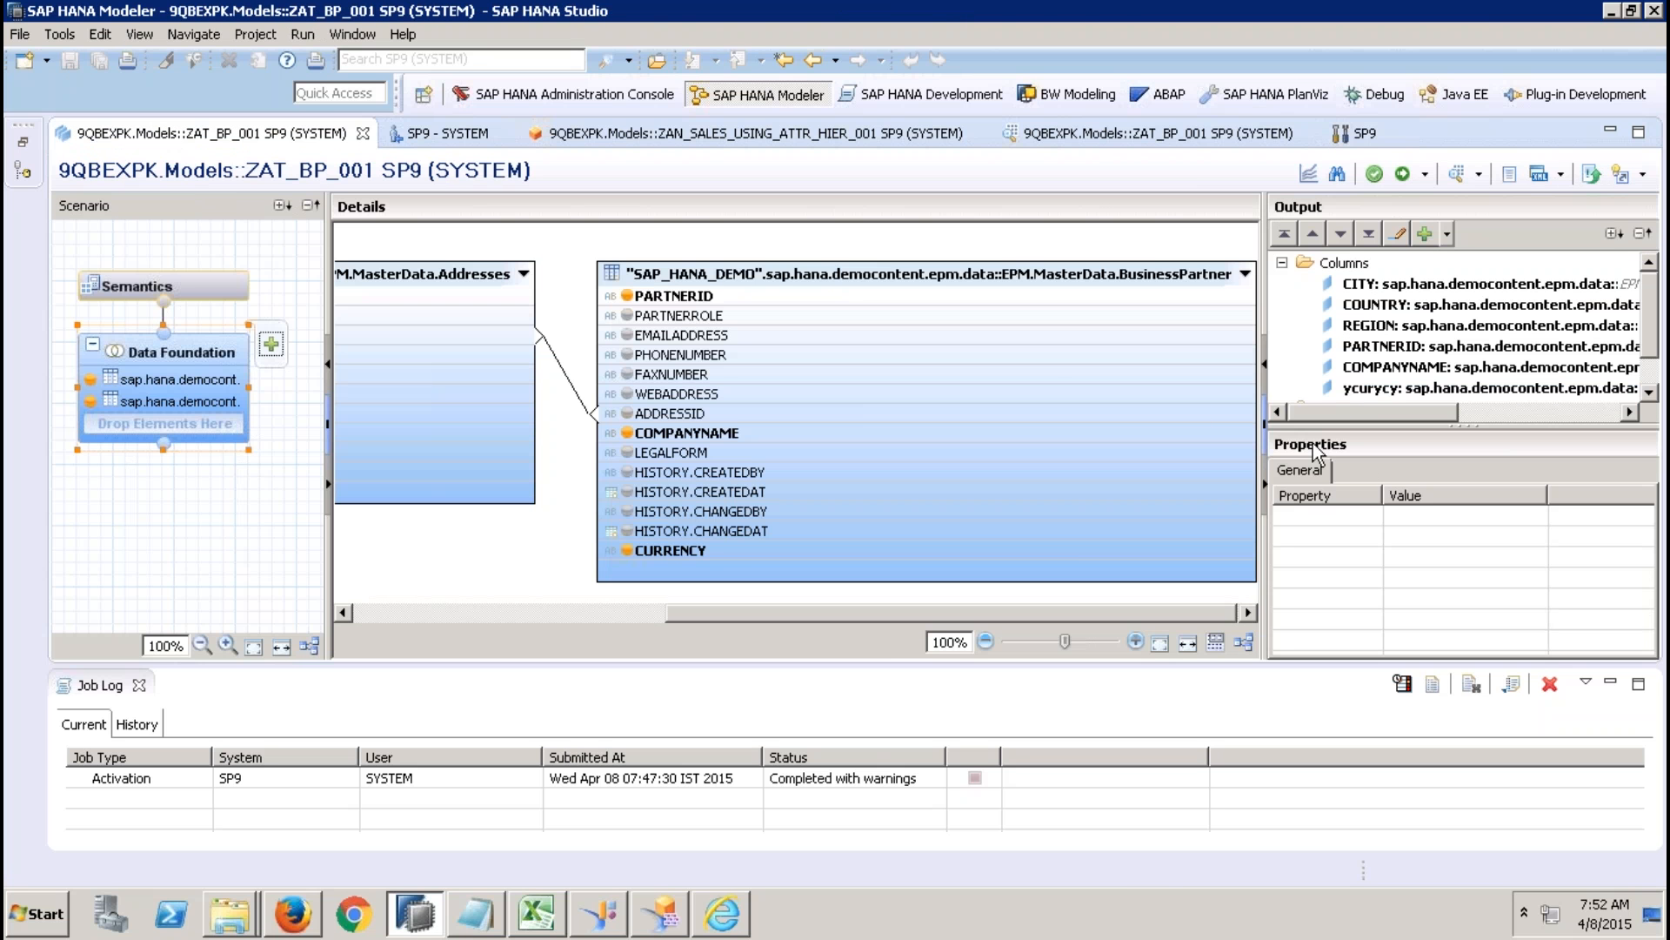
{"action": "left_click", "coordinate": [139, 686]}
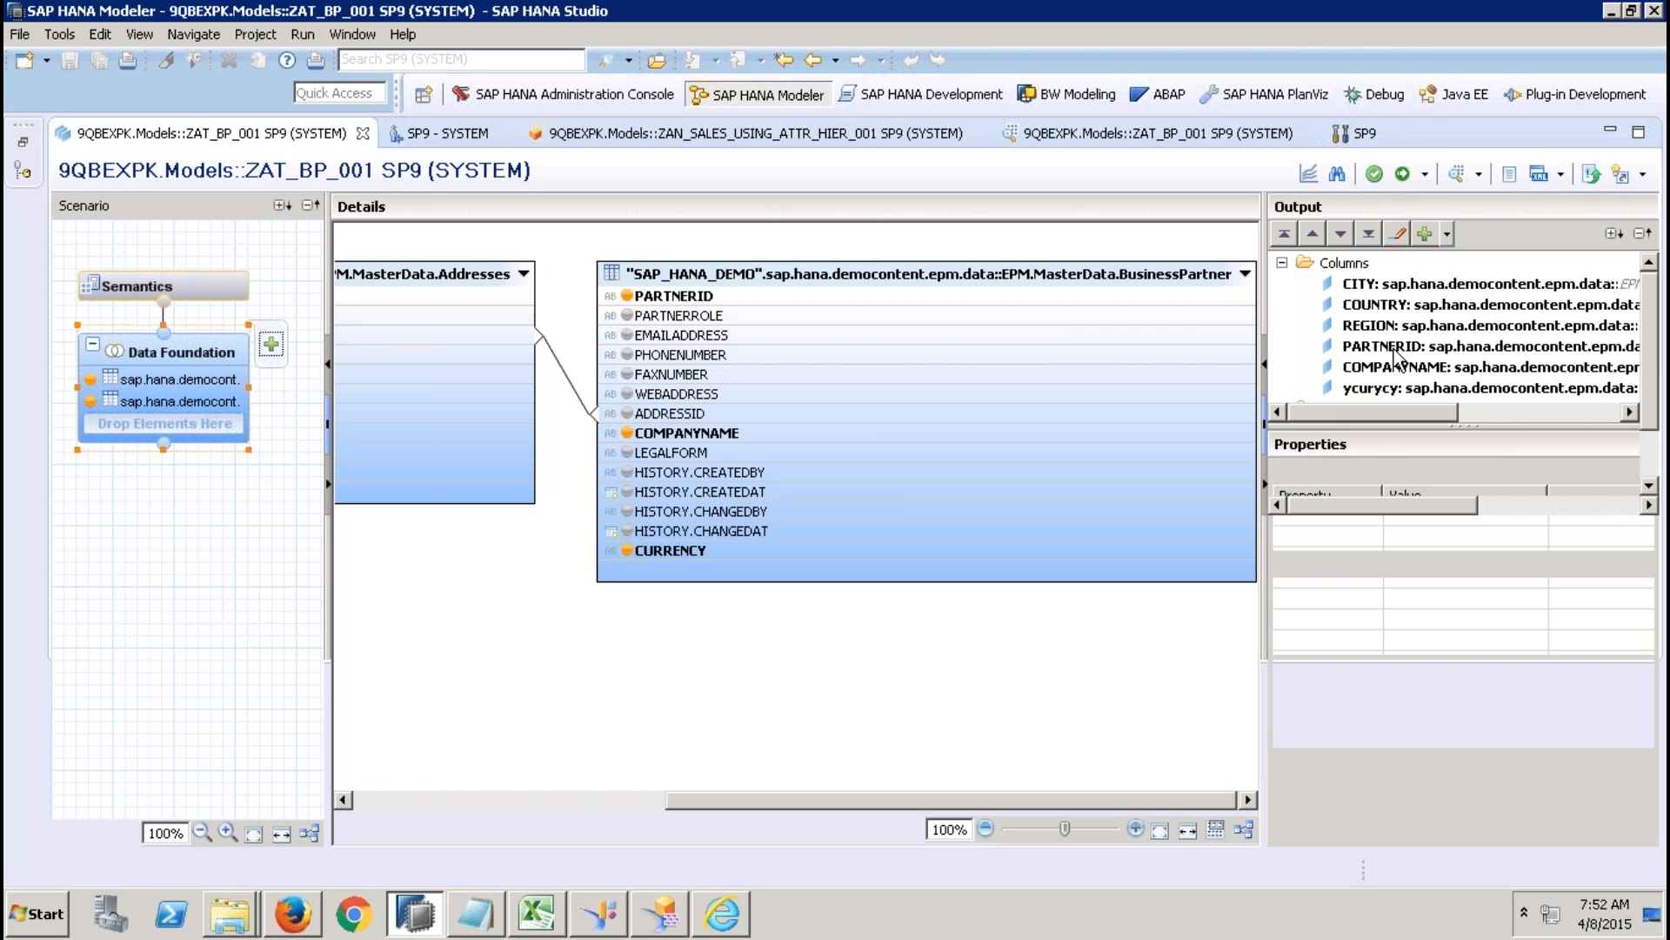
{"action": "left_click", "coordinate": [1350, 410]}
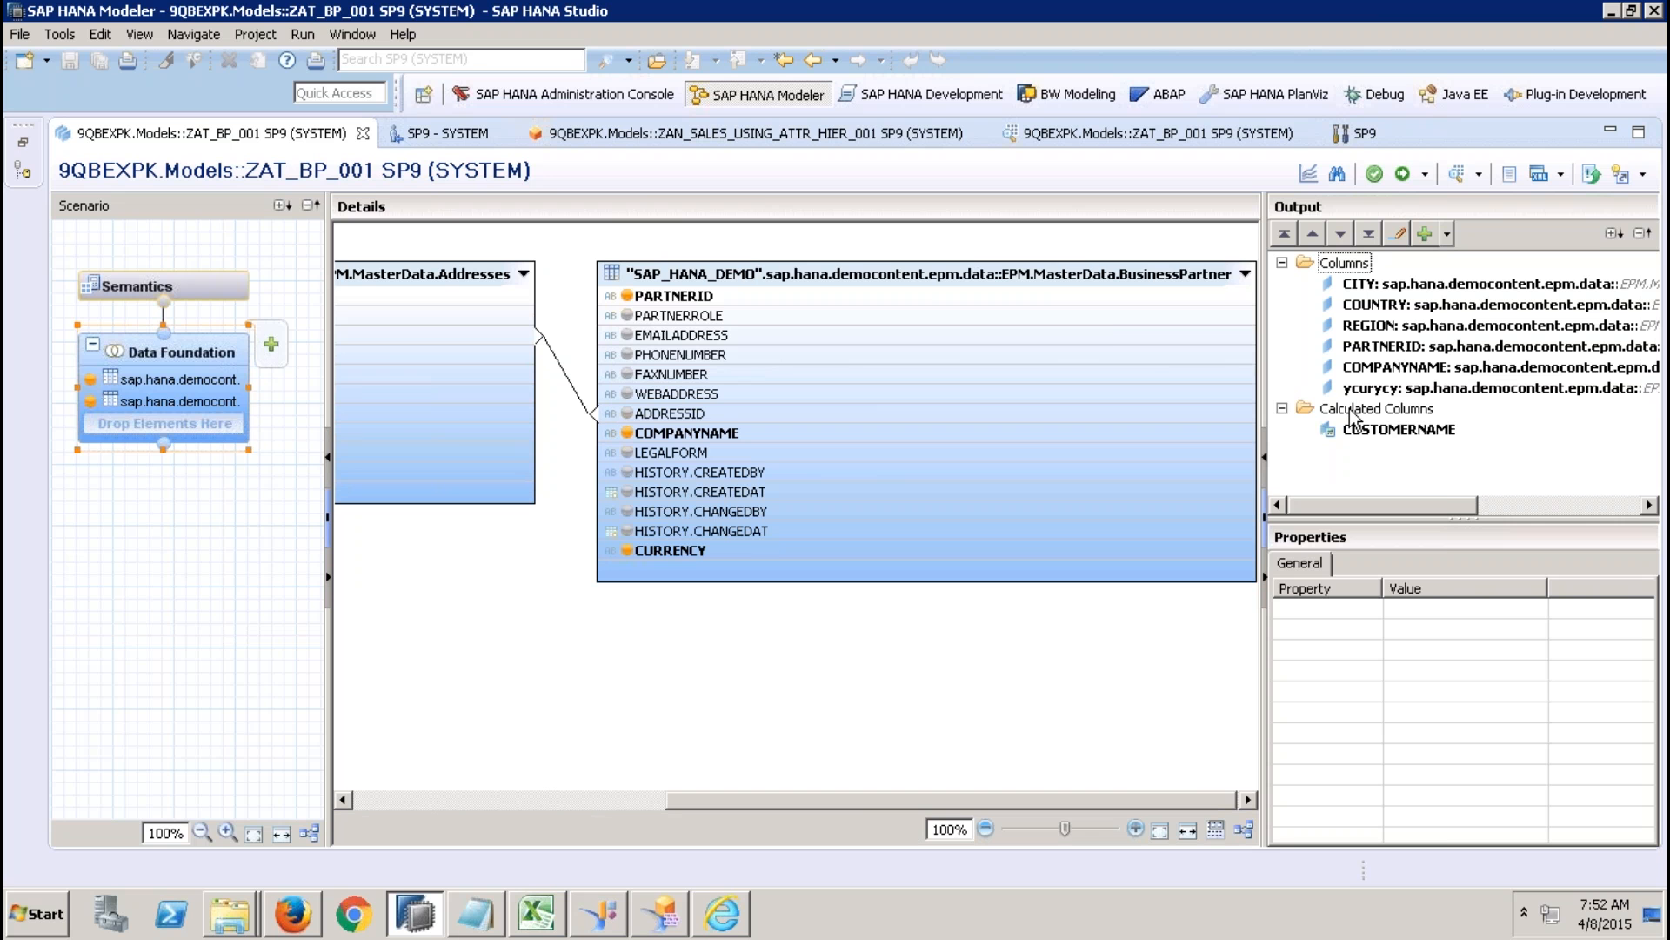
Start a new calculated column in the data foundation and insert the daysbetween date function into its expression.
{"action": "right_click", "coordinate": [1350, 416]}
{"action": "left_click", "coordinate": [1385, 429]}
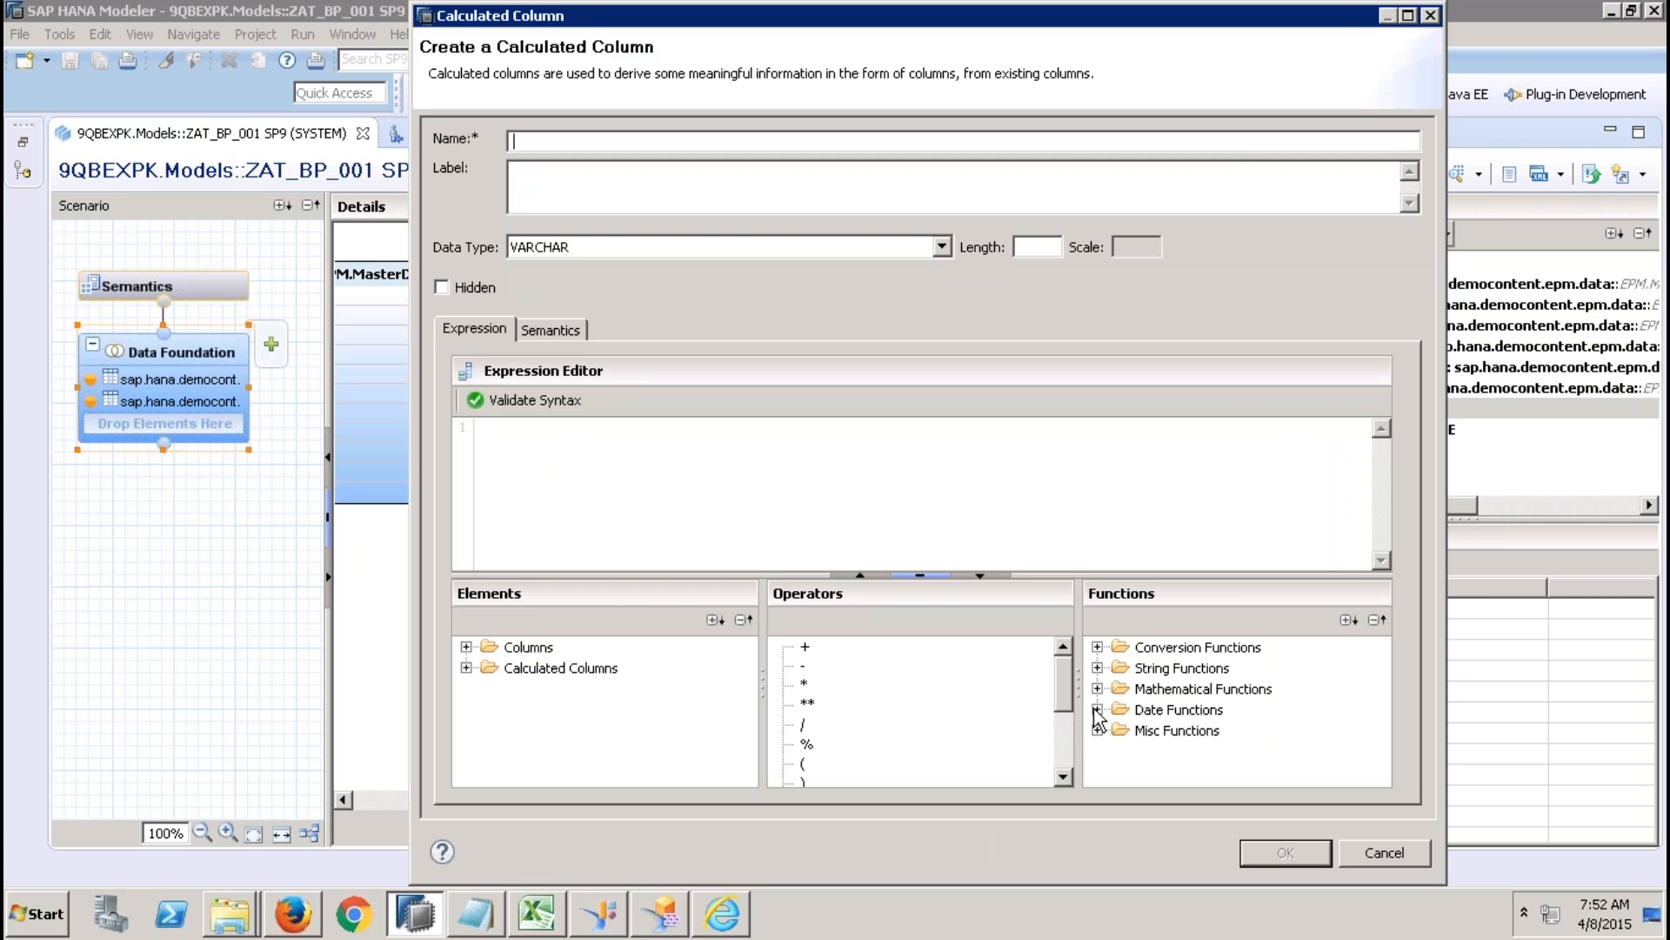
{"action": "left_click", "coordinate": [1096, 709]}
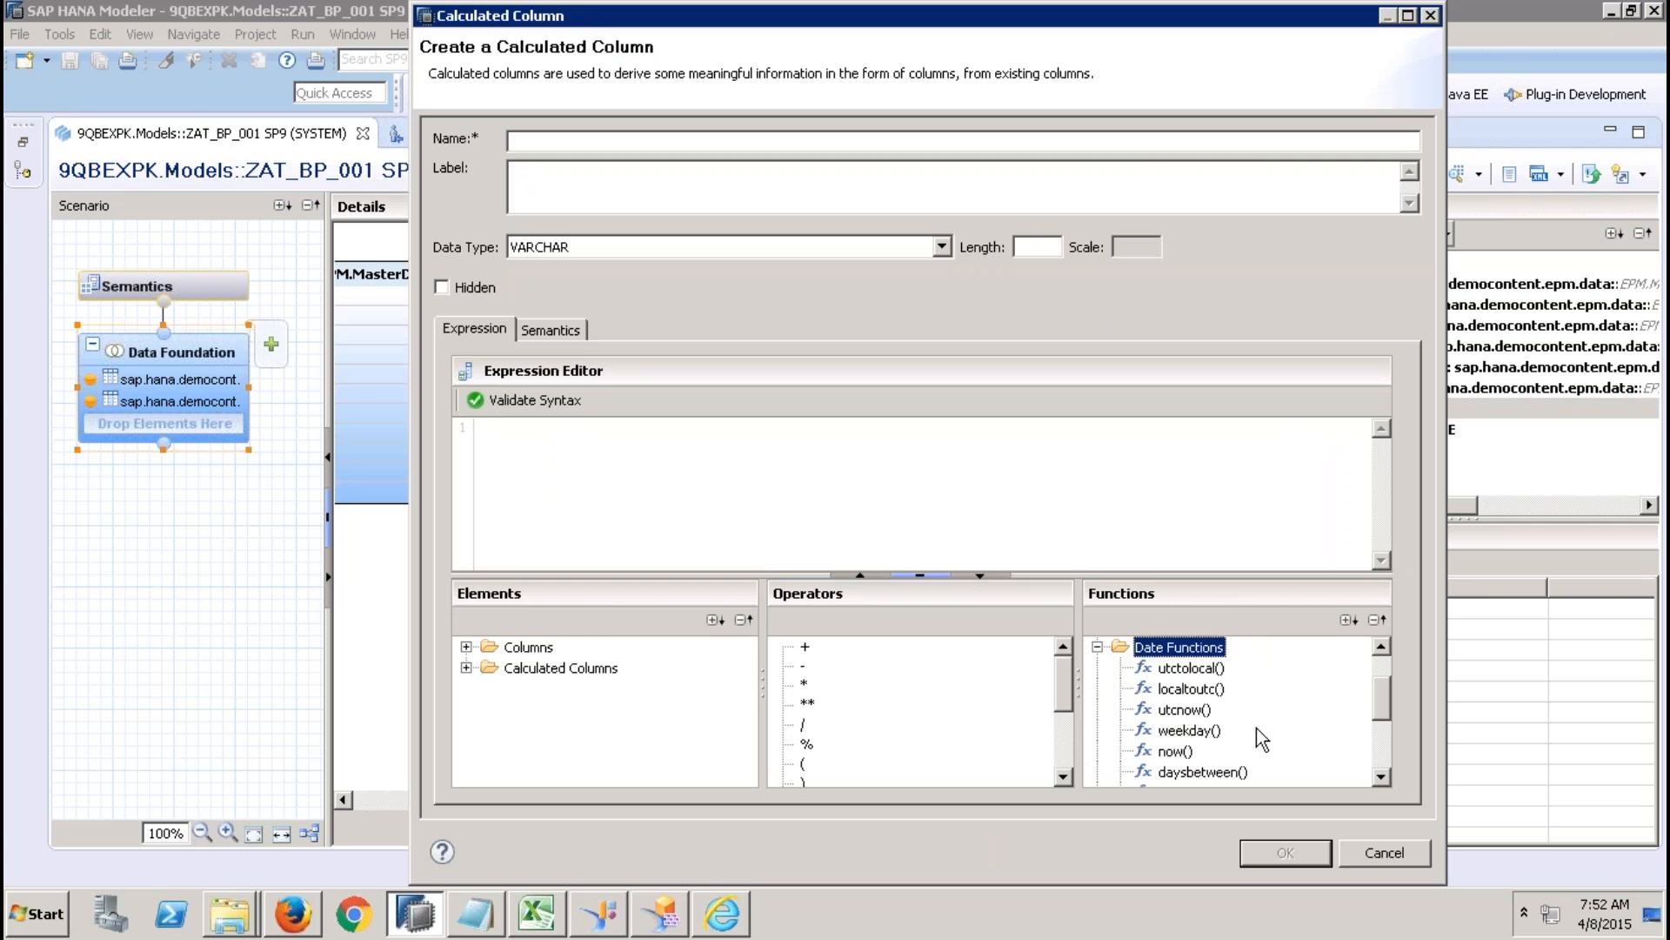
{"action": "double_click", "coordinate": [1166, 772]}
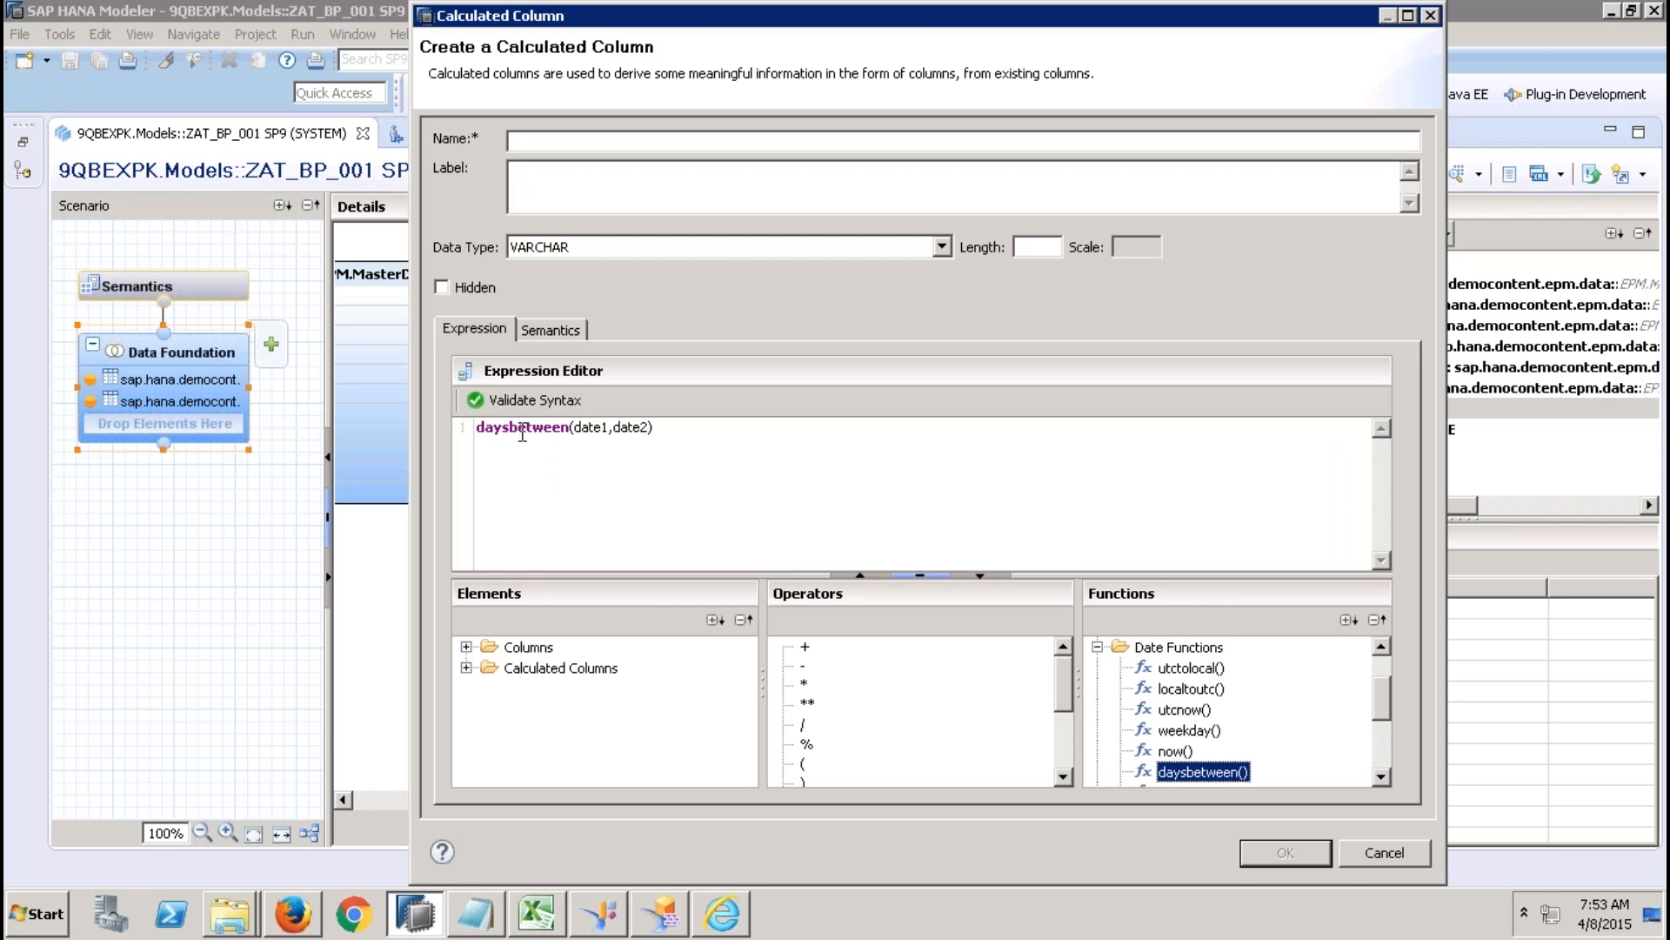
{"action": "left_click", "coordinate": [592, 431]}
{"action": "left_click", "coordinate": [635, 431]}
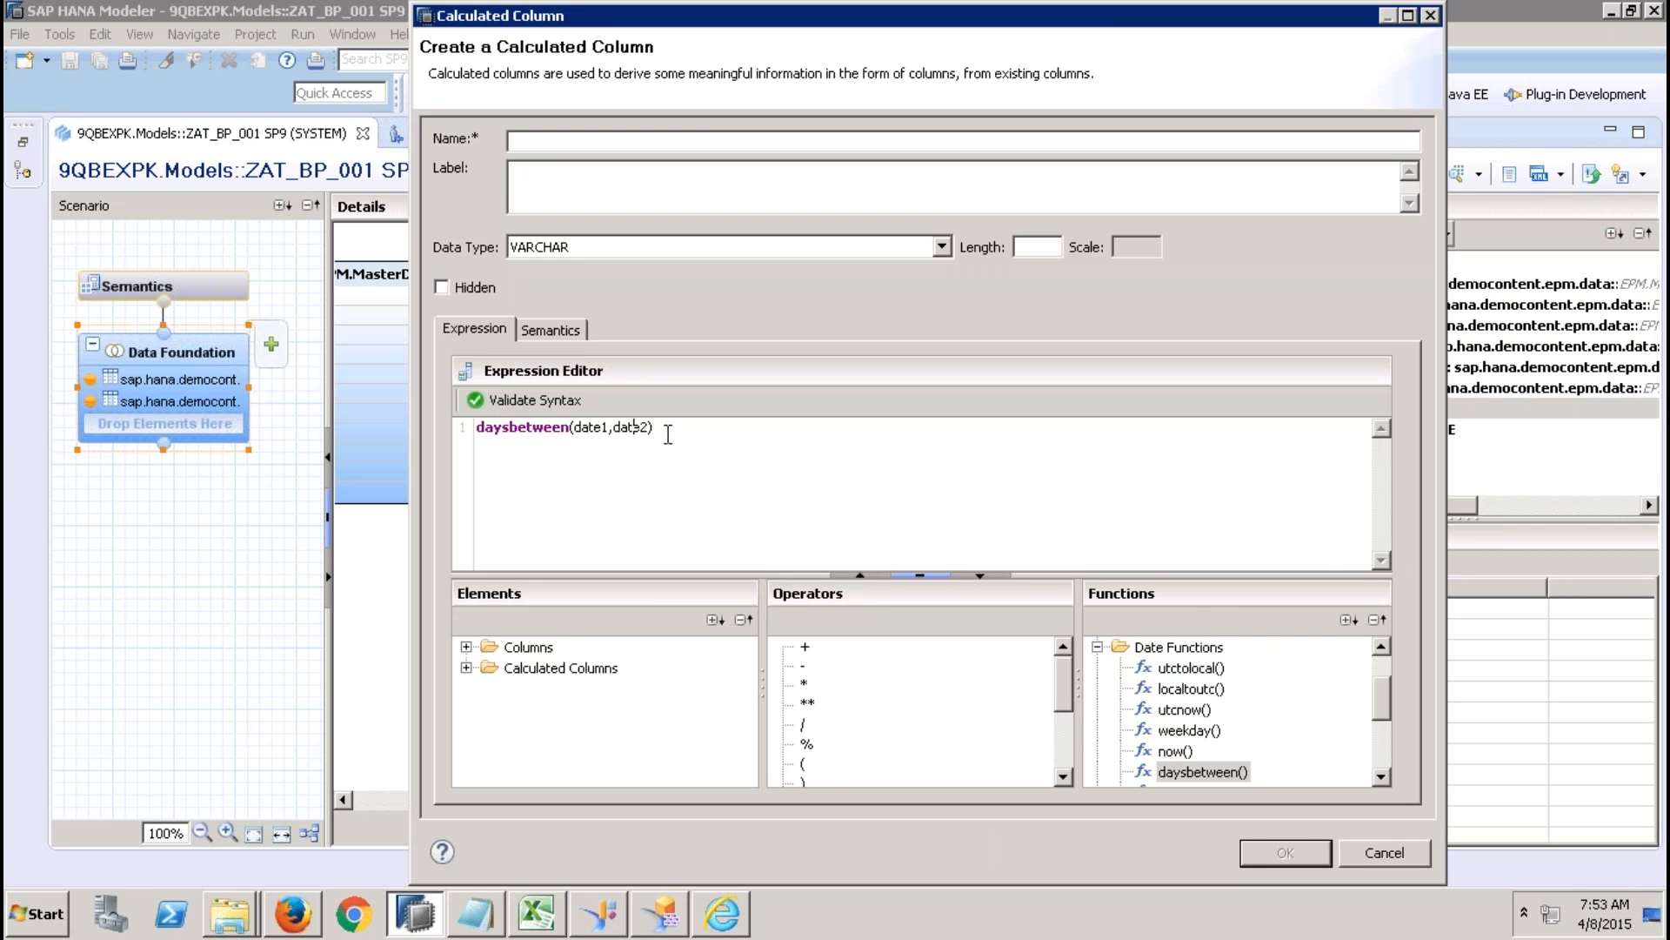
Open the calculated column help and find the daysbetween entry in its Date Functions reference.
{"action": "left_click", "coordinate": [442, 852]}
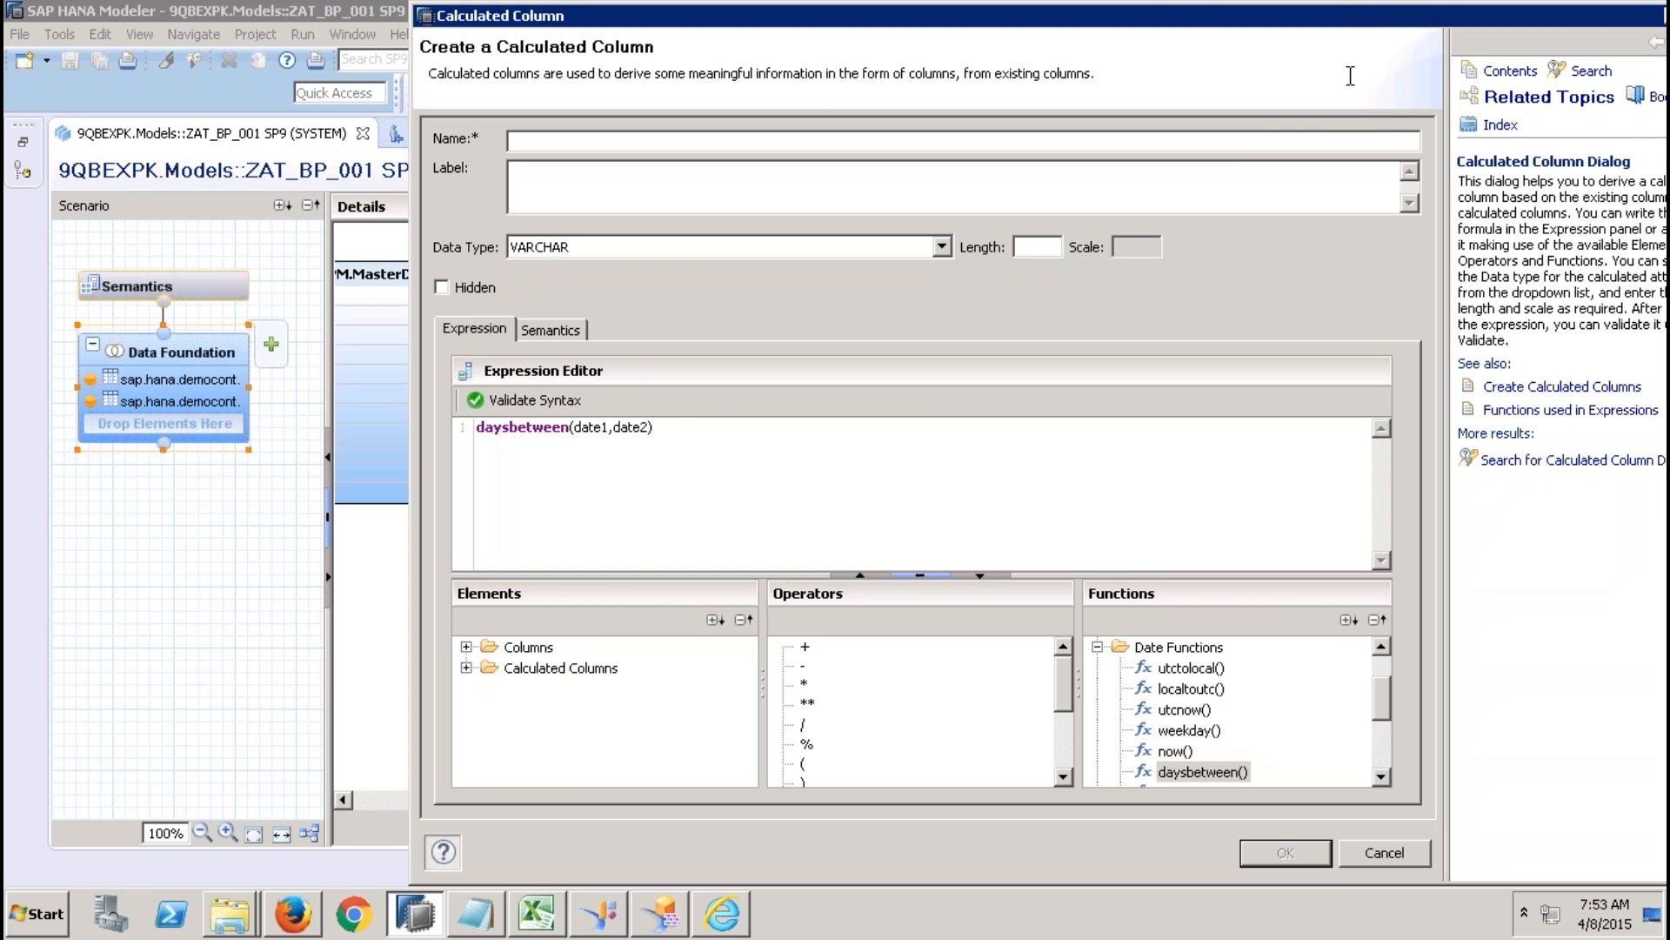
{"action": "left_click_drag", "start_coordinate": [1345, 23], "coordinate": [1115, 54]}
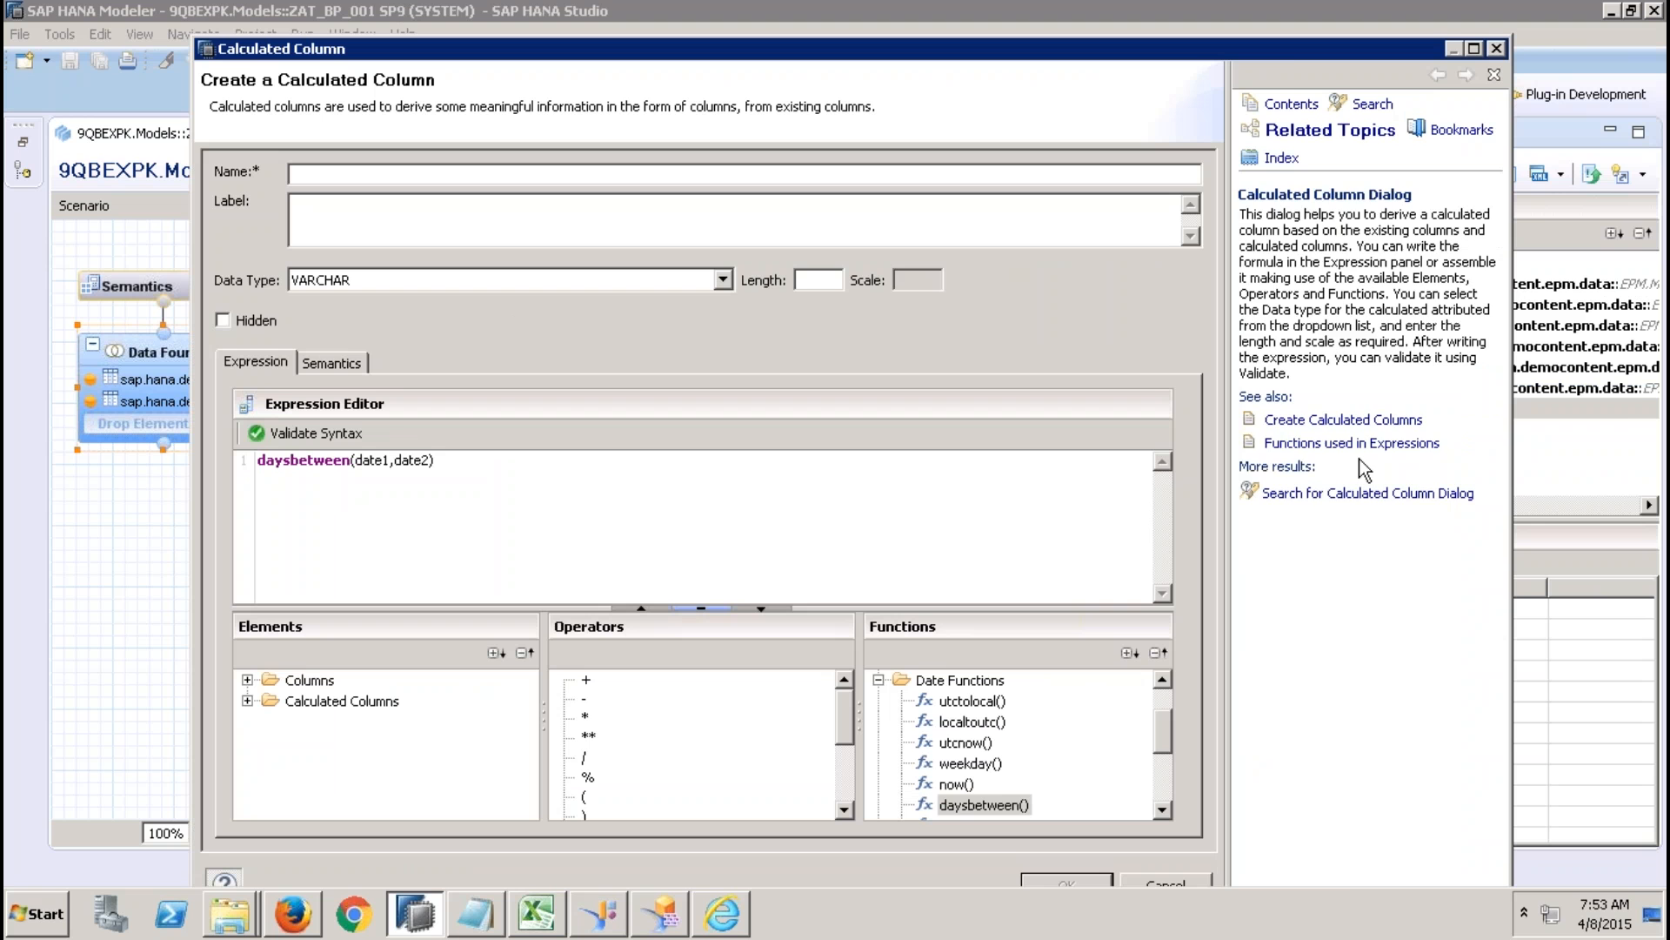
{"action": "left_click", "coordinate": [1357, 443]}
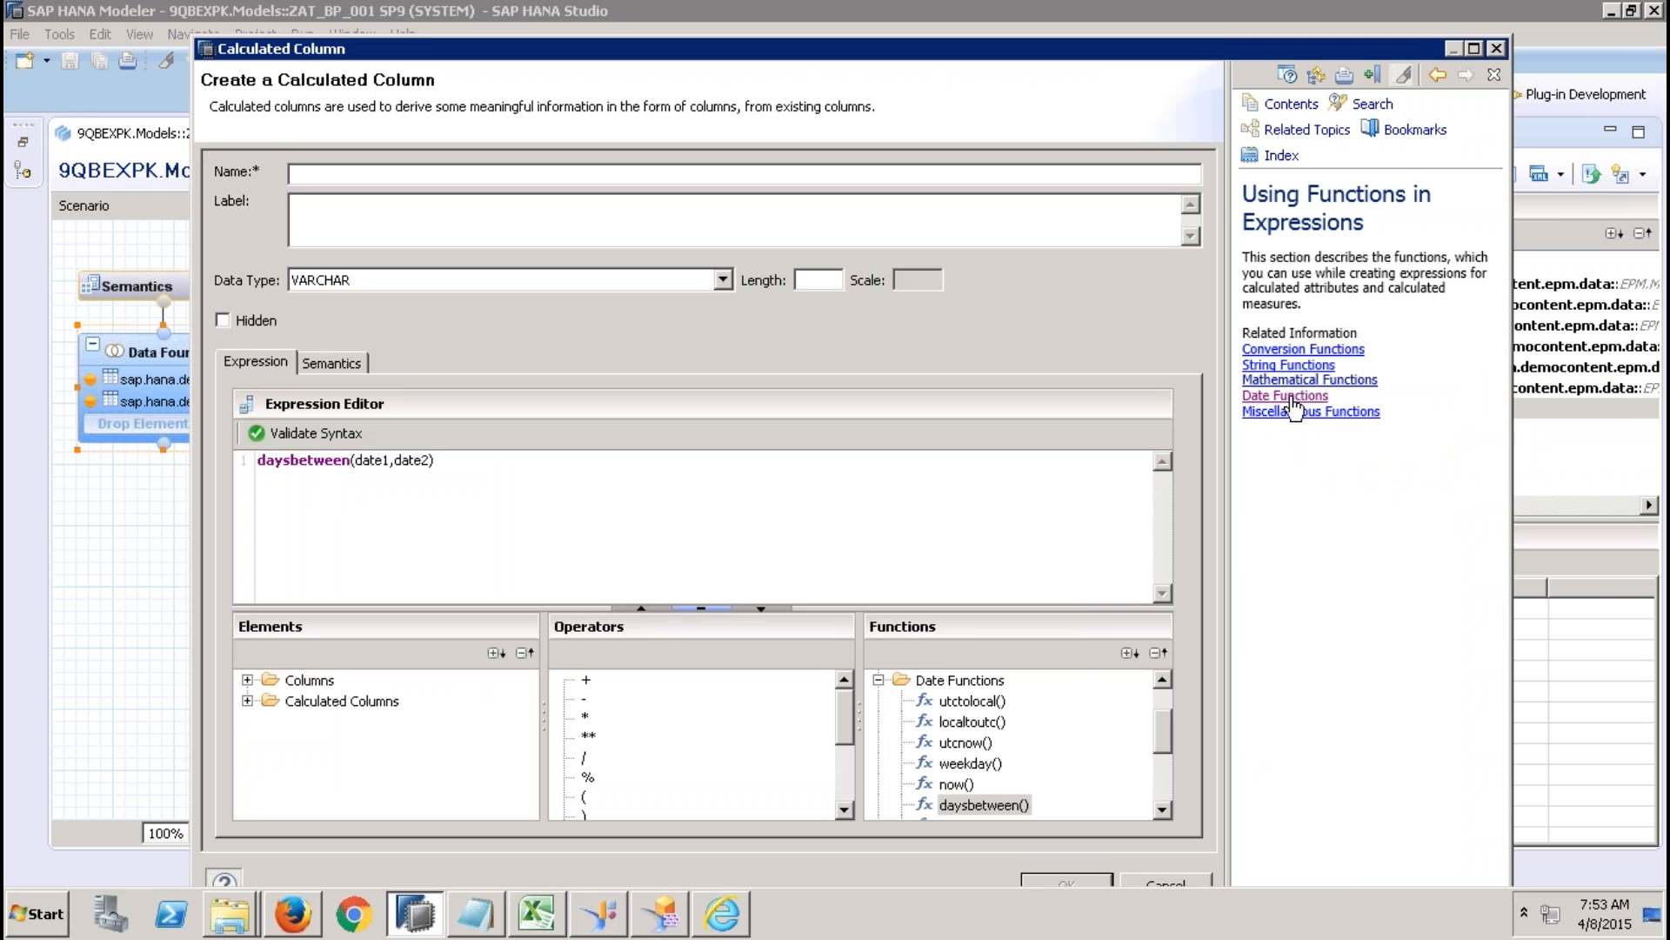
{"action": "left_click", "coordinate": [1301, 396]}
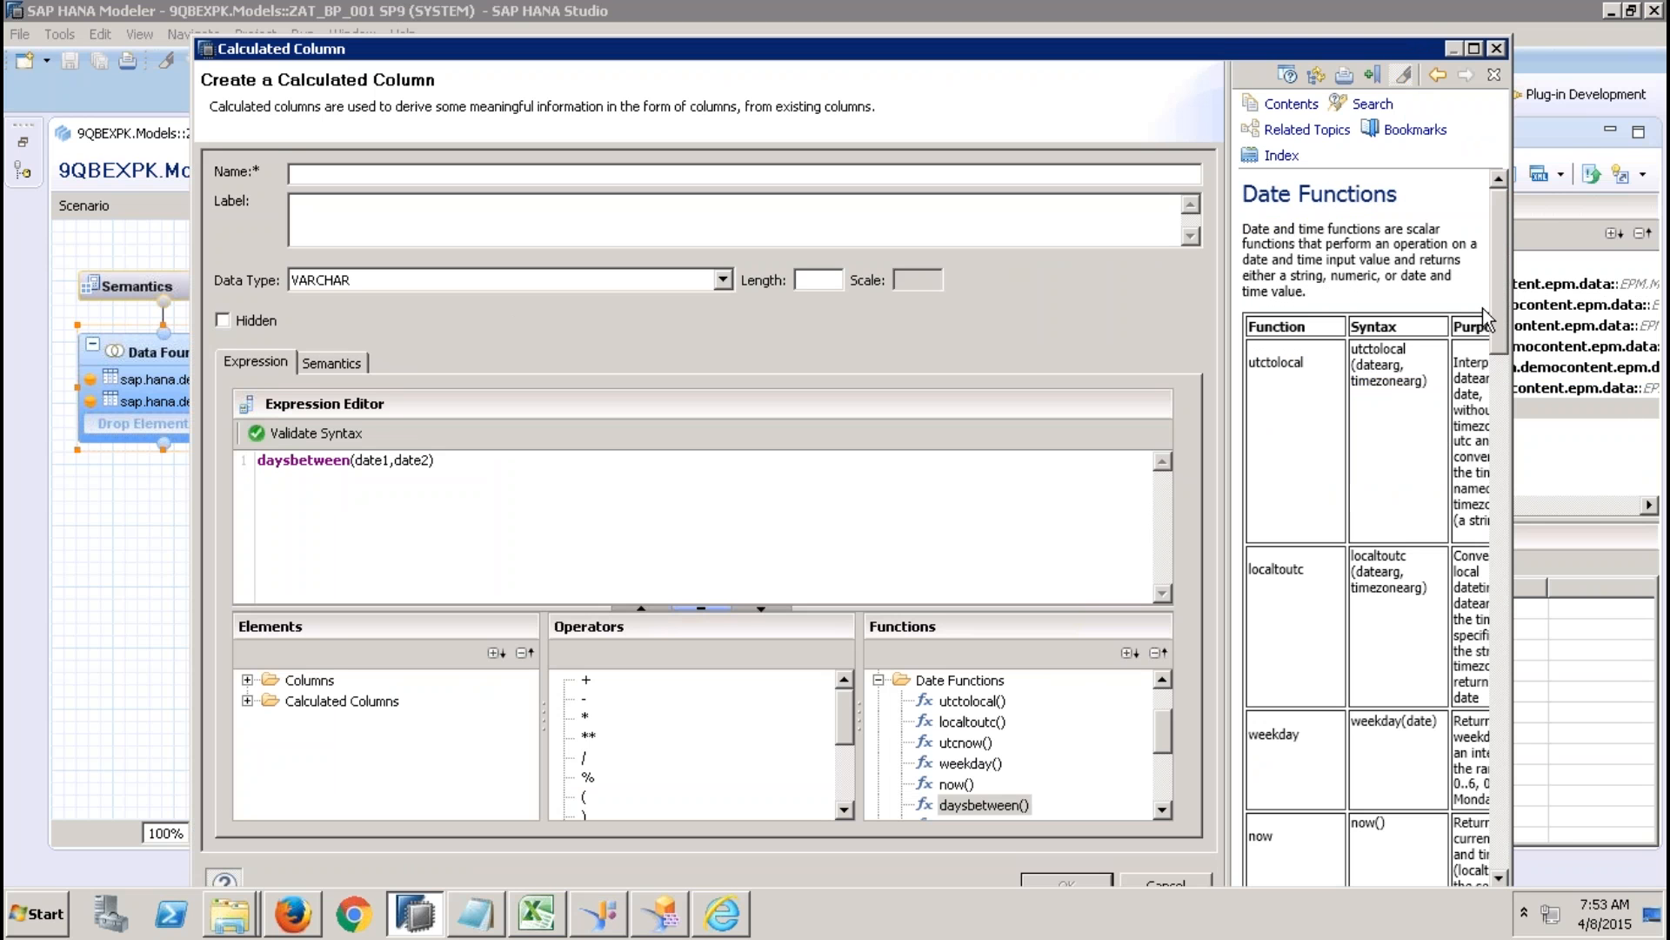
{"action": "scroll", "coordinate": [1498, 296], "scroll_direction": "down", "scroll_amount": 5}
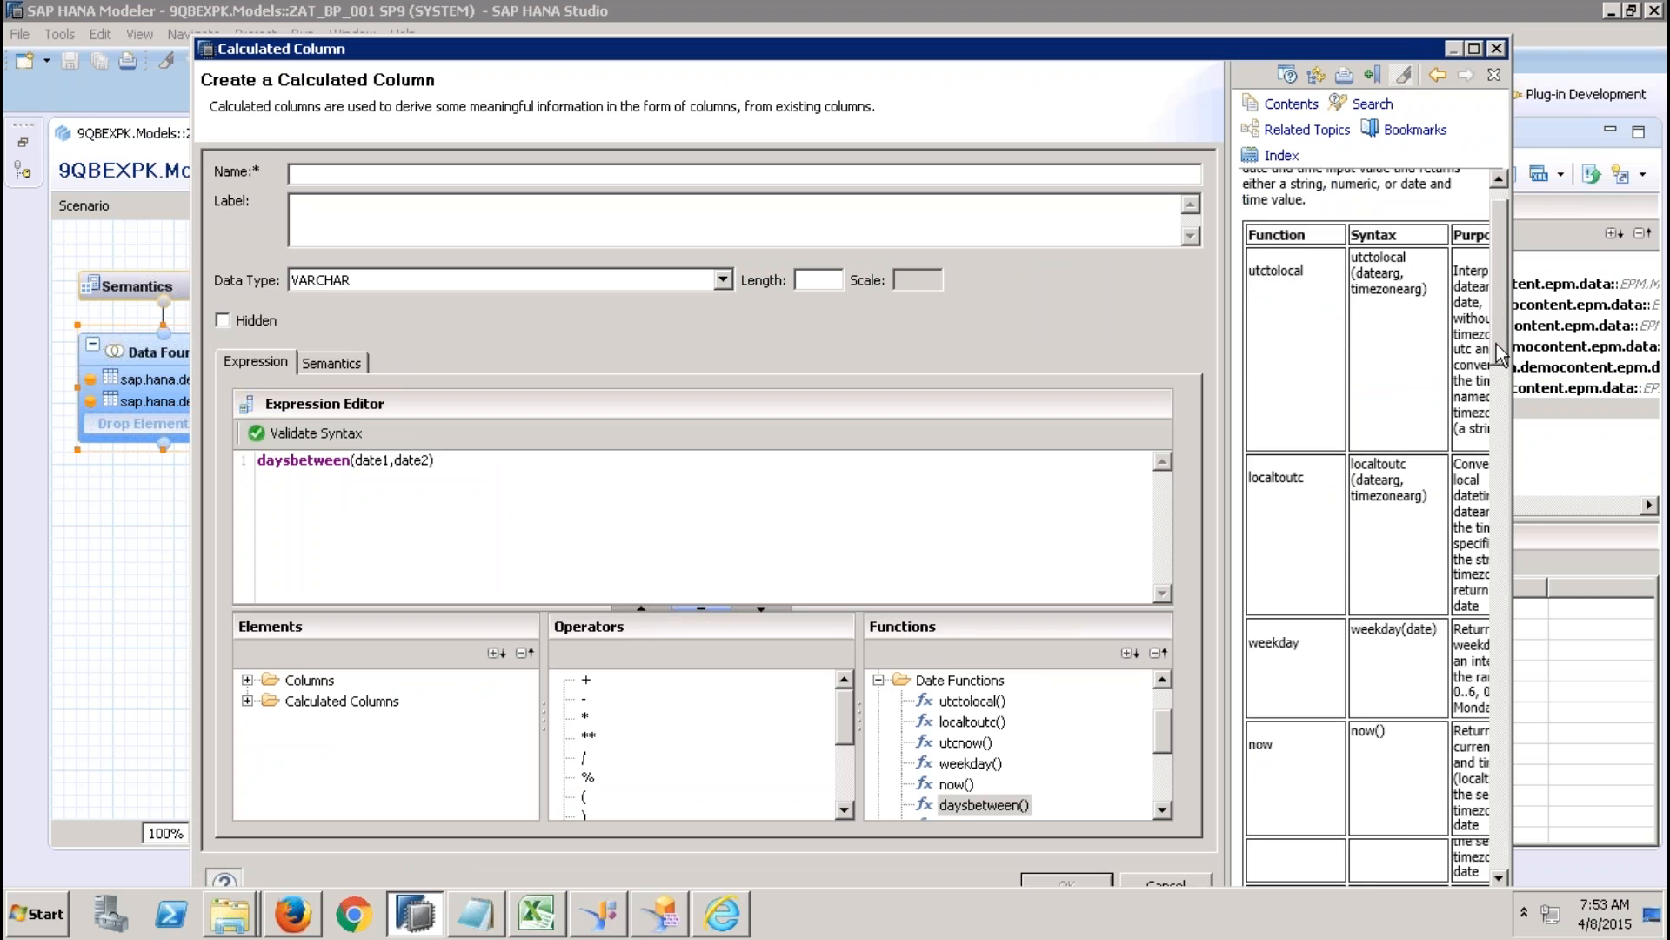
{"action": "scroll", "coordinate": [1497, 425], "scroll_direction": "down", "scroll_amount": 5}
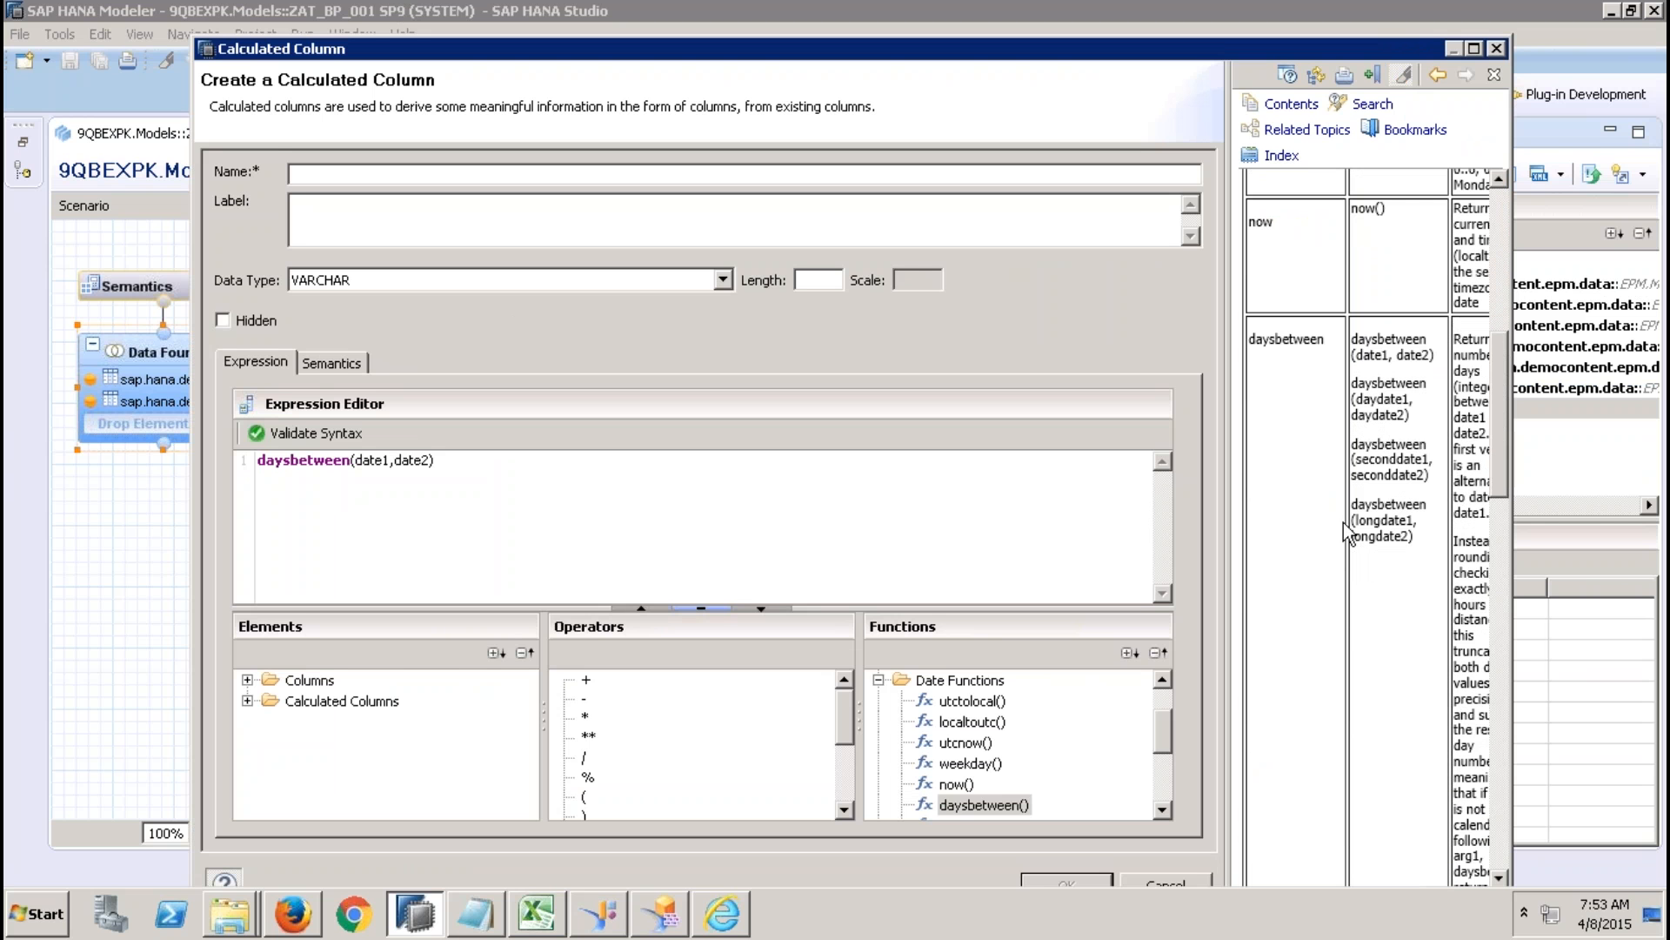
Widen the help for the calculated column, examine the daysbetween description and close the help.
{"action": "left_click_drag", "start_coordinate": [1320, 51], "coordinate": [974, 116]}
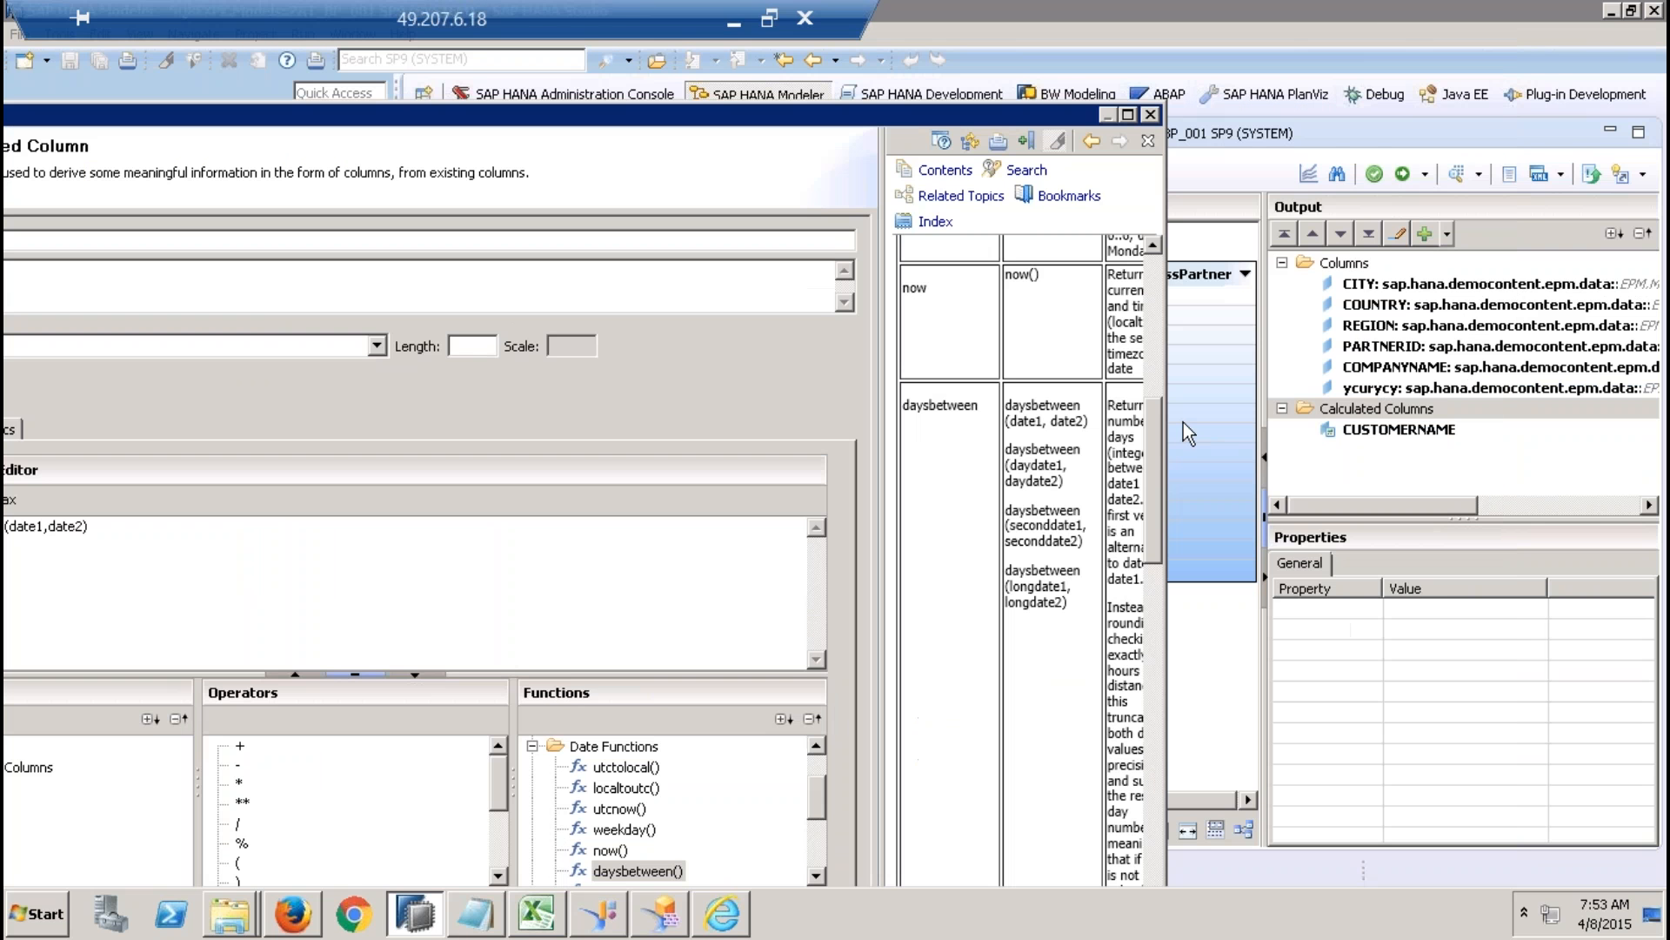
{"action": "left_click_drag", "start_coordinate": [1442, 343], "coordinate": [1444, 341]}
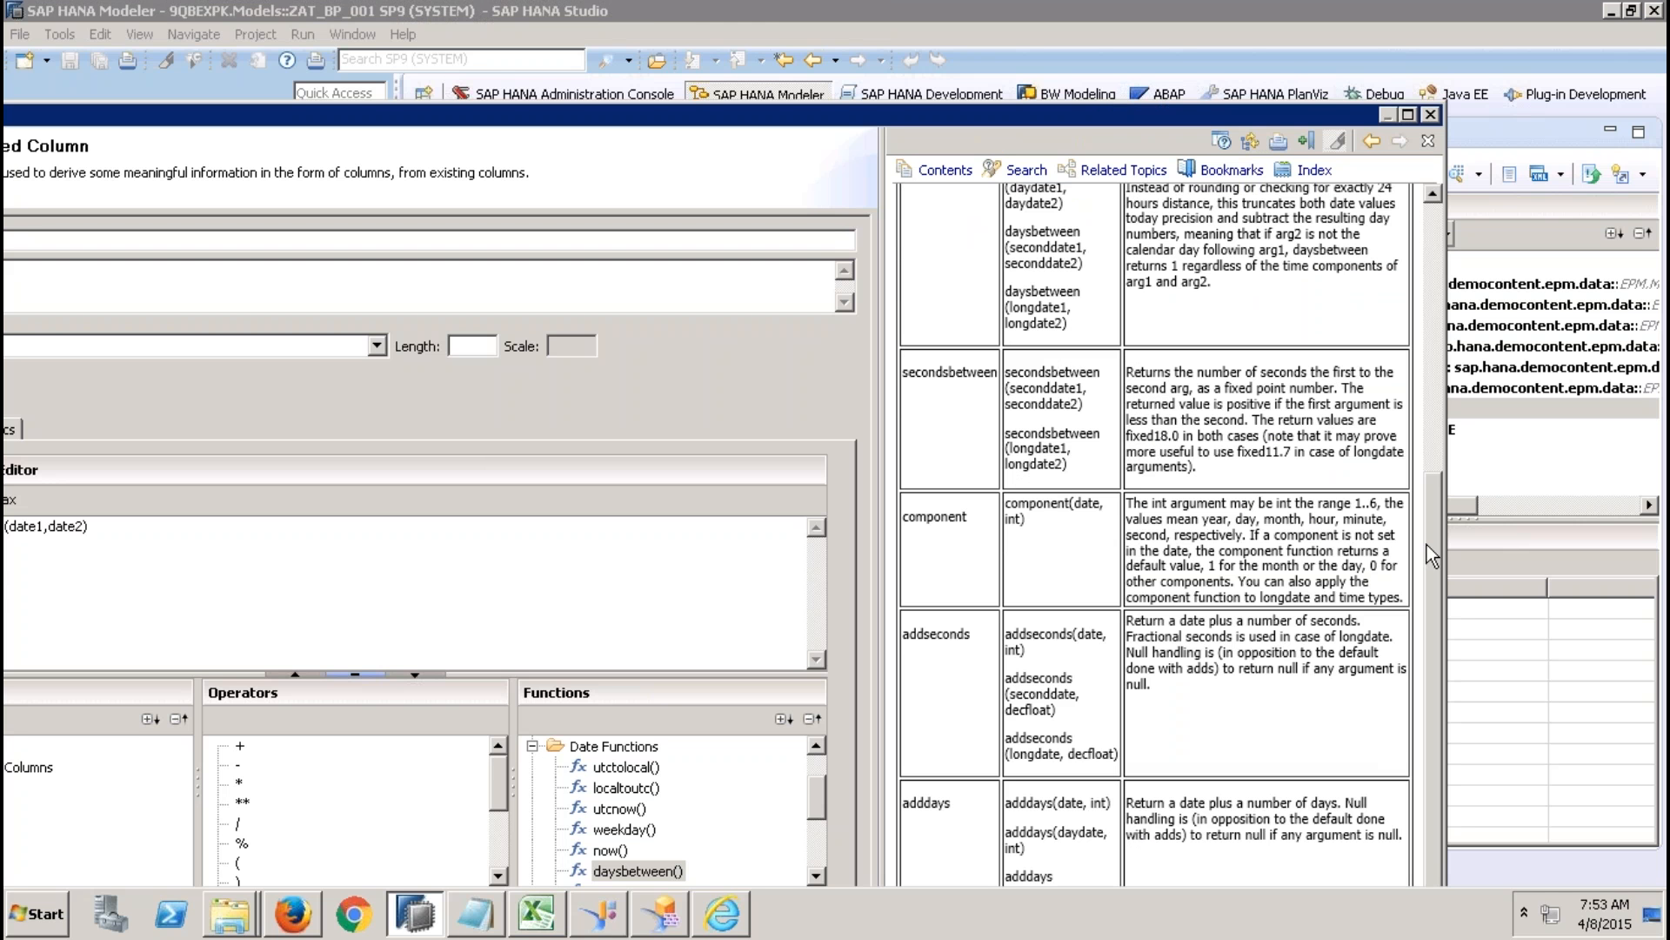
{"action": "left_click_drag", "start_coordinate": [1433, 539], "coordinate": [1422, 442]}
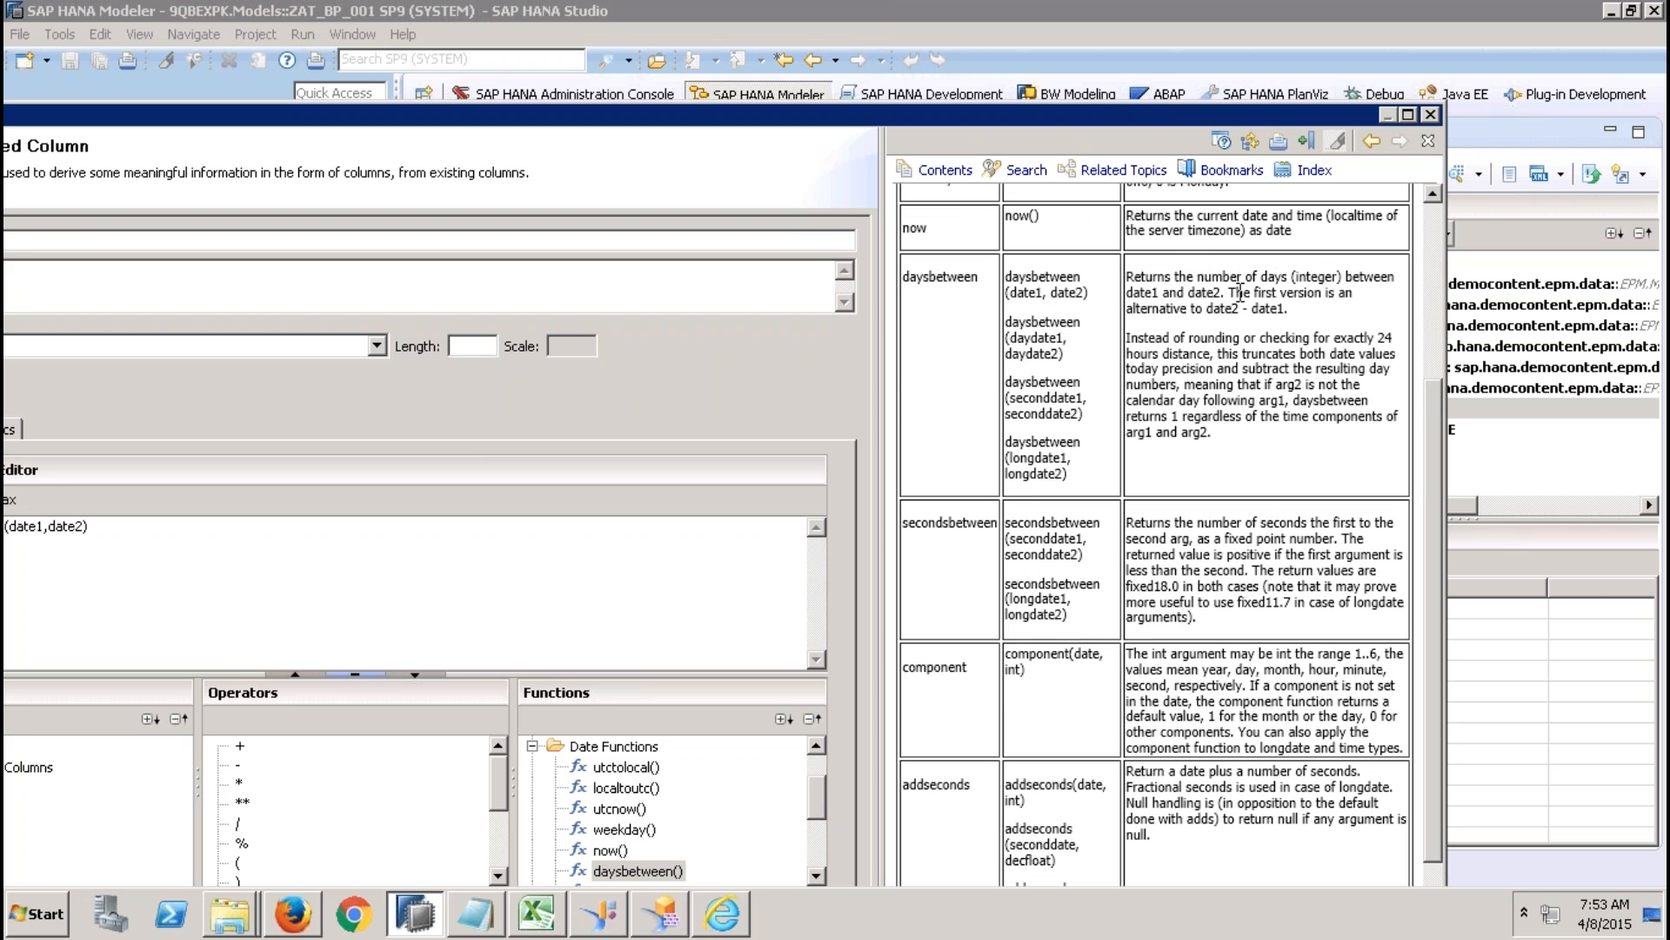
{"action": "left_click_drag", "start_coordinate": [945, 112], "coordinate": [1181, 22]}
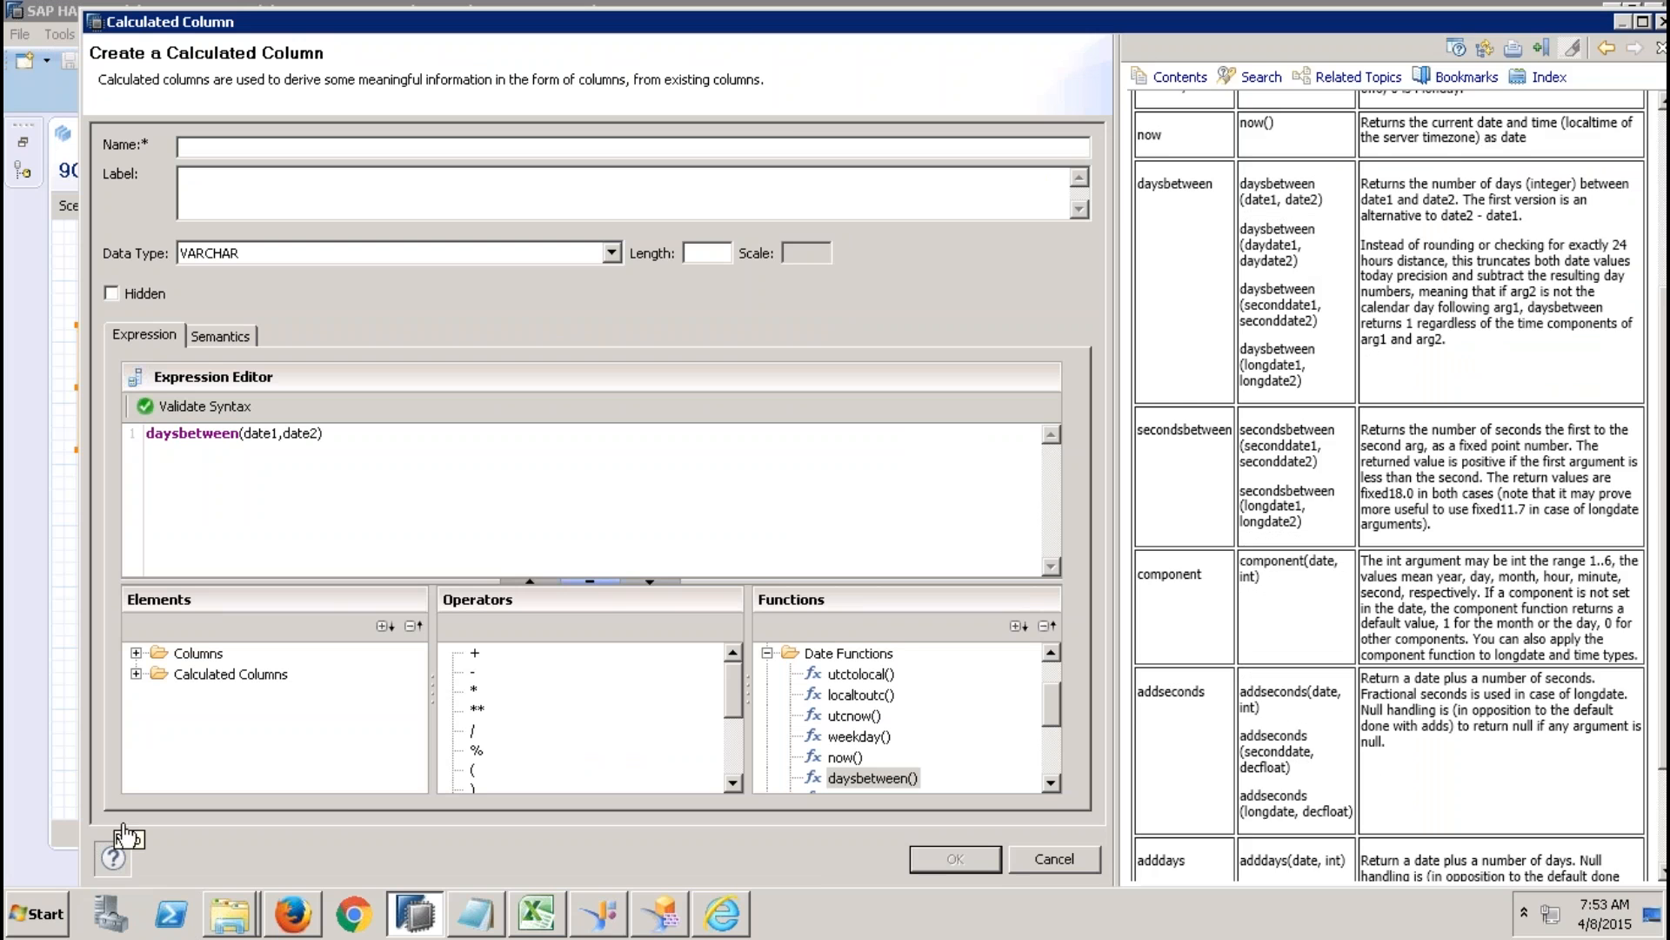
{"action": "left_click", "coordinate": [112, 857]}
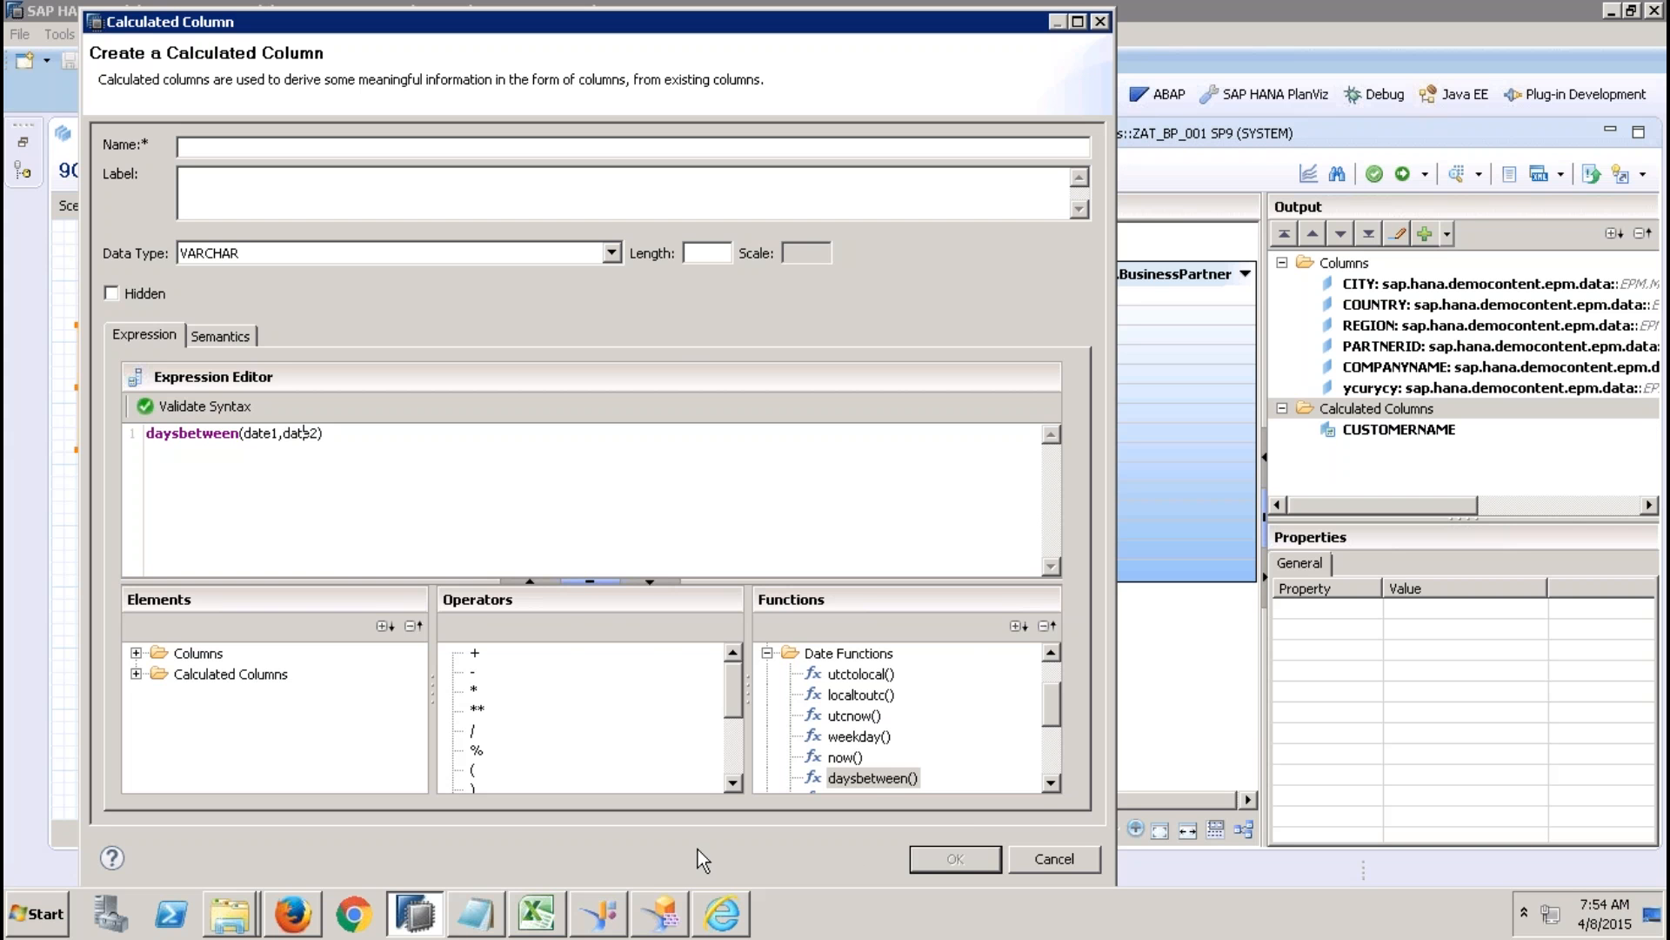
Switch to Firefox to show the HANA Application Lifecycle Management settings.
{"action": "left_click", "coordinate": [715, 918]}
{"action": "left_click", "coordinate": [718, 918]}
{"action": "left_click", "coordinate": [294, 915]}
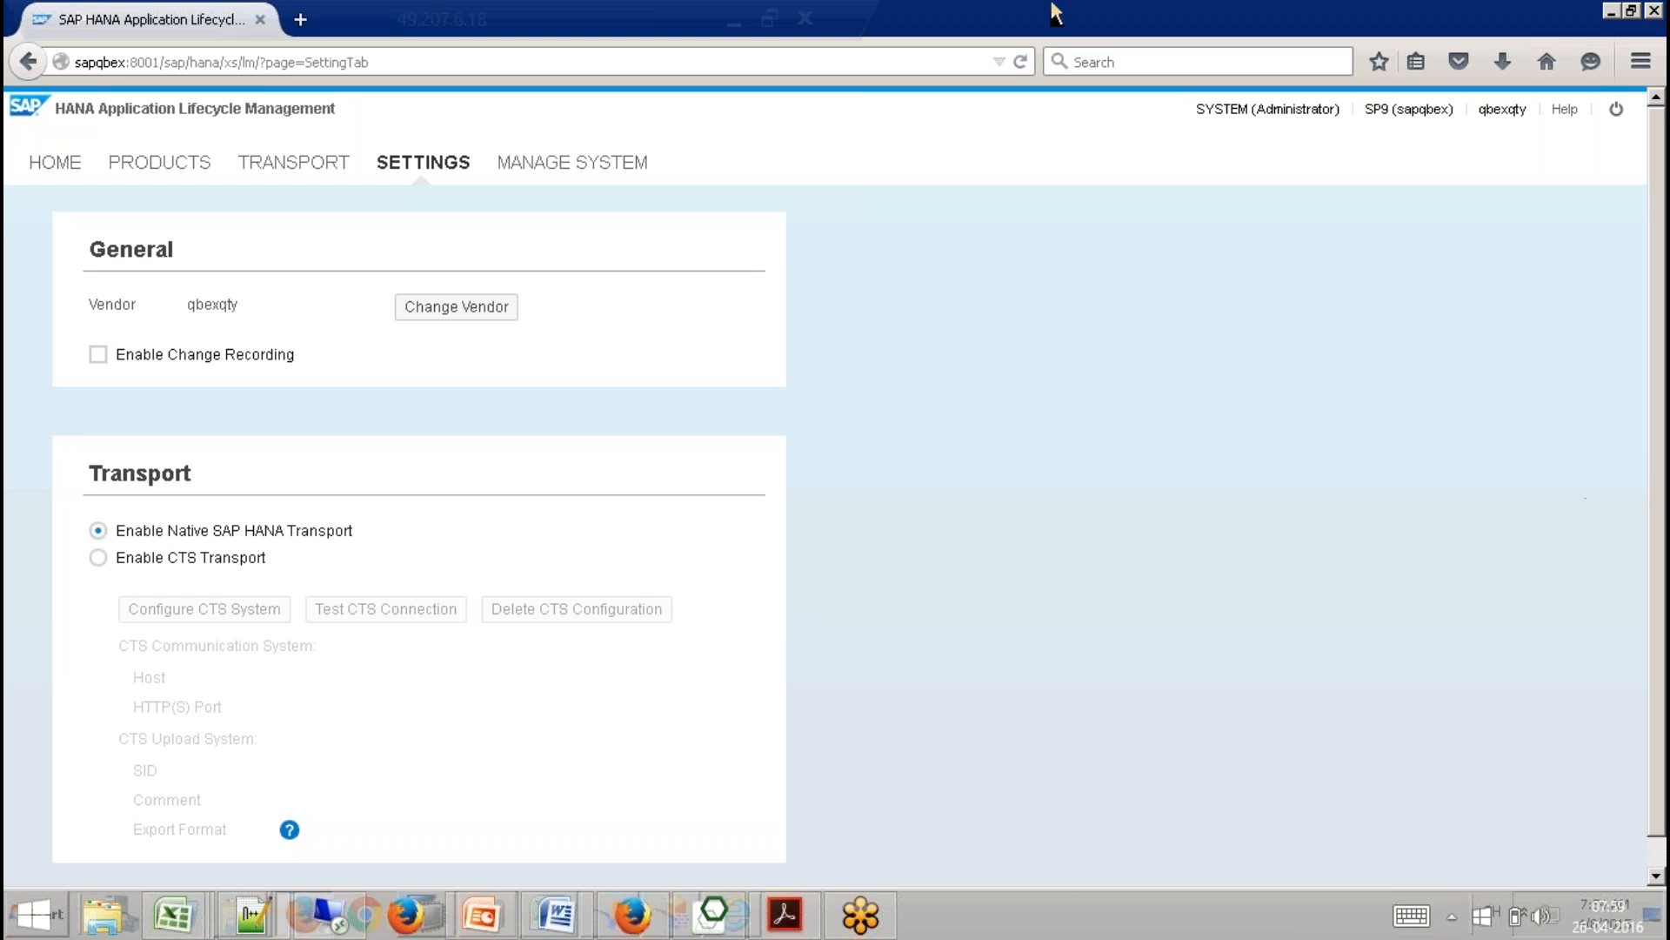
Minimize the remote desktop session and show My Drive in the local Firefox.
{"action": "left_click", "coordinate": [733, 21]}
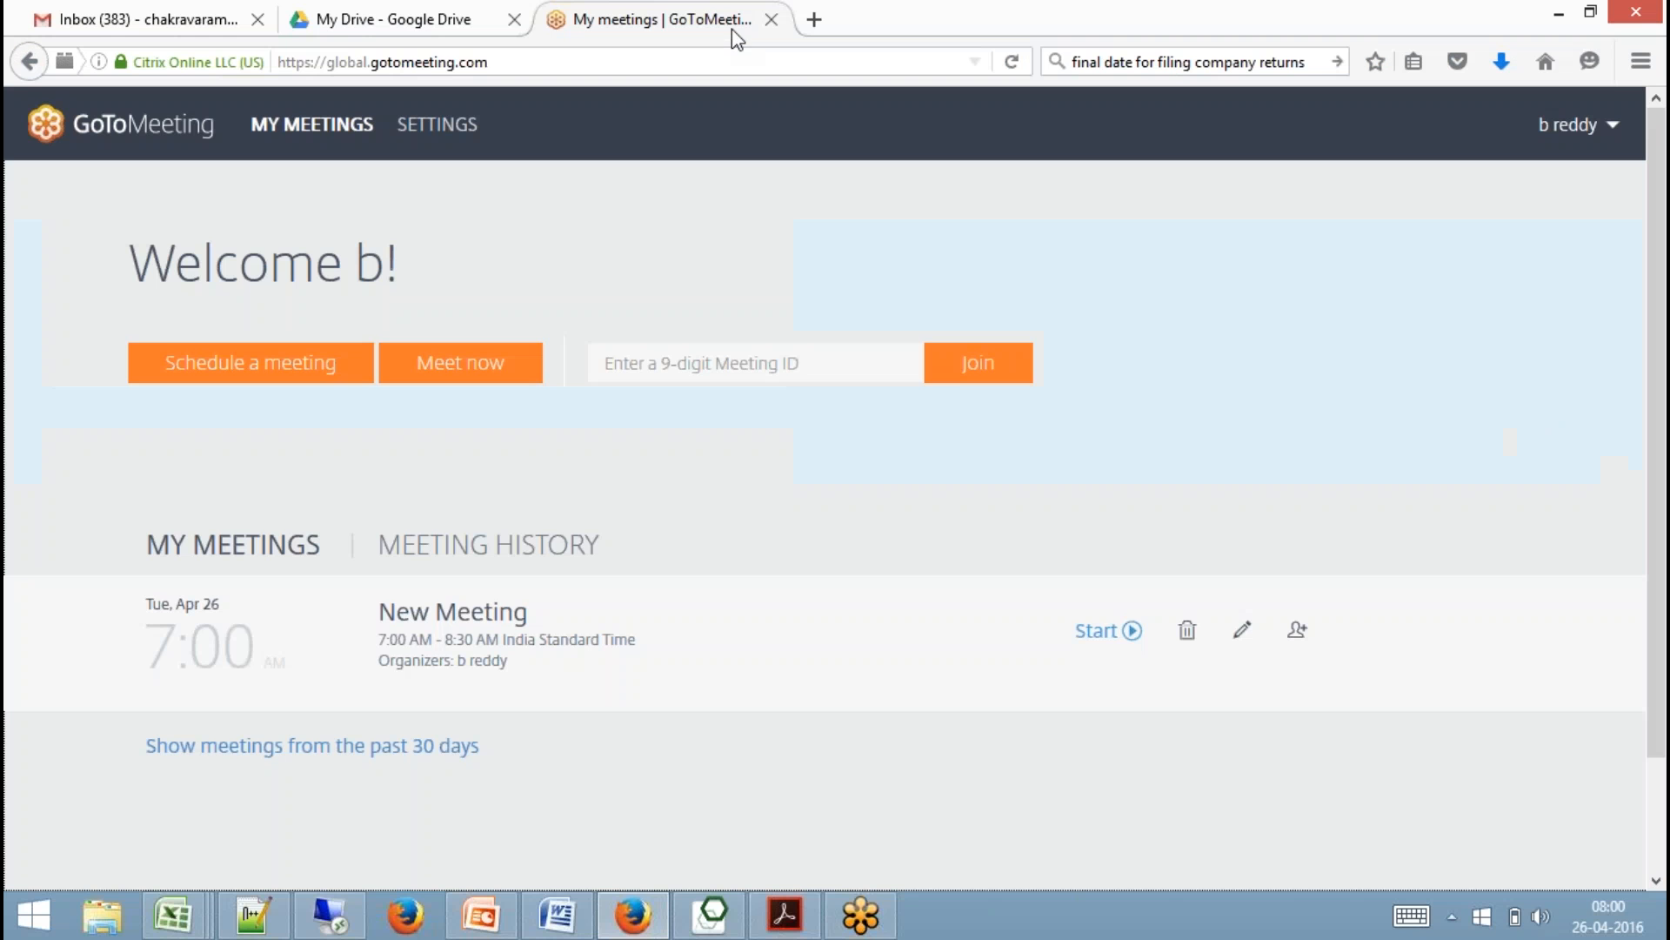
{"action": "left_click", "coordinate": [377, 18]}
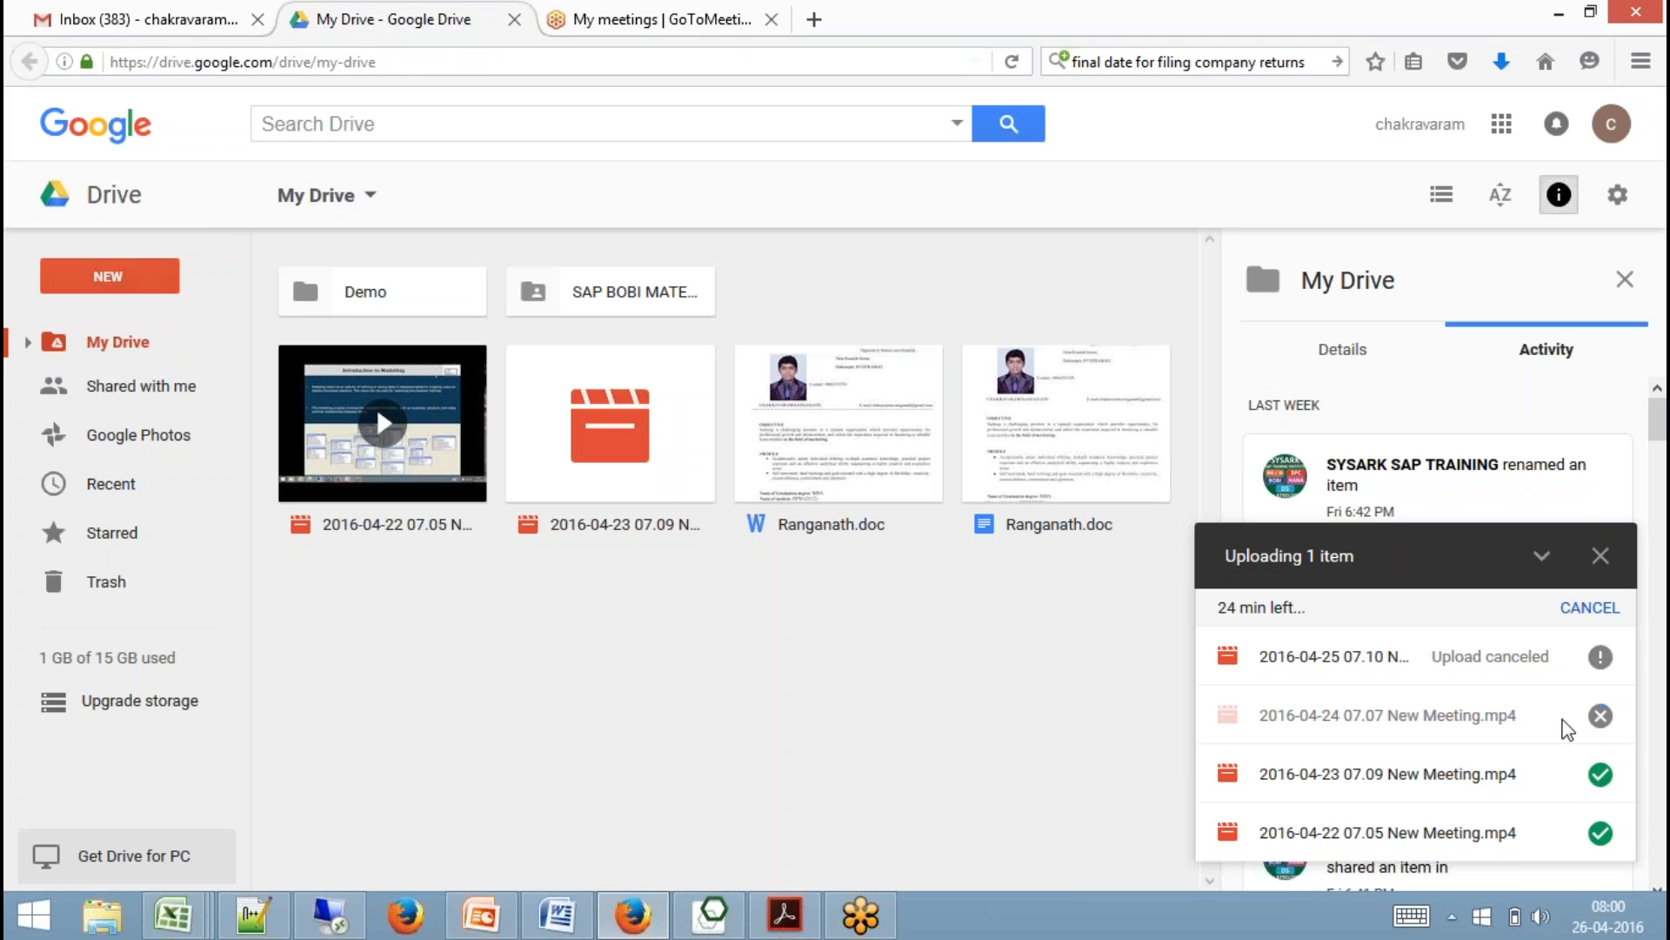